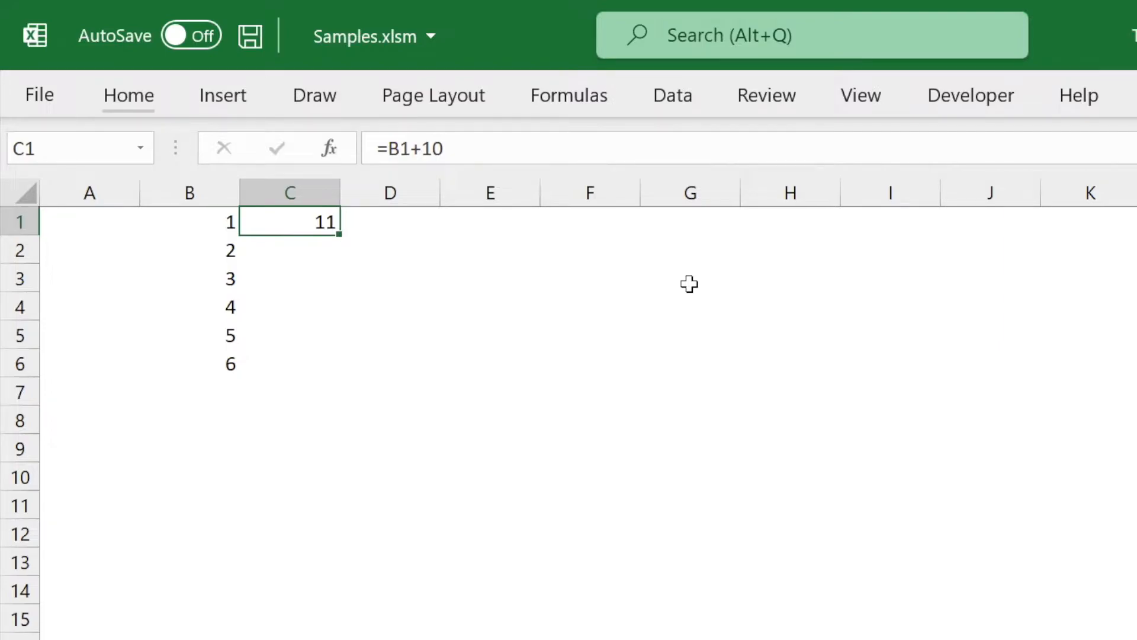
Copy the C1 formula into C2:C6 and check the row references in the copied formulas
key("Down")
key("shift+Down")
key("shift+Down")
key("shift+Down")
key("shift+Down")
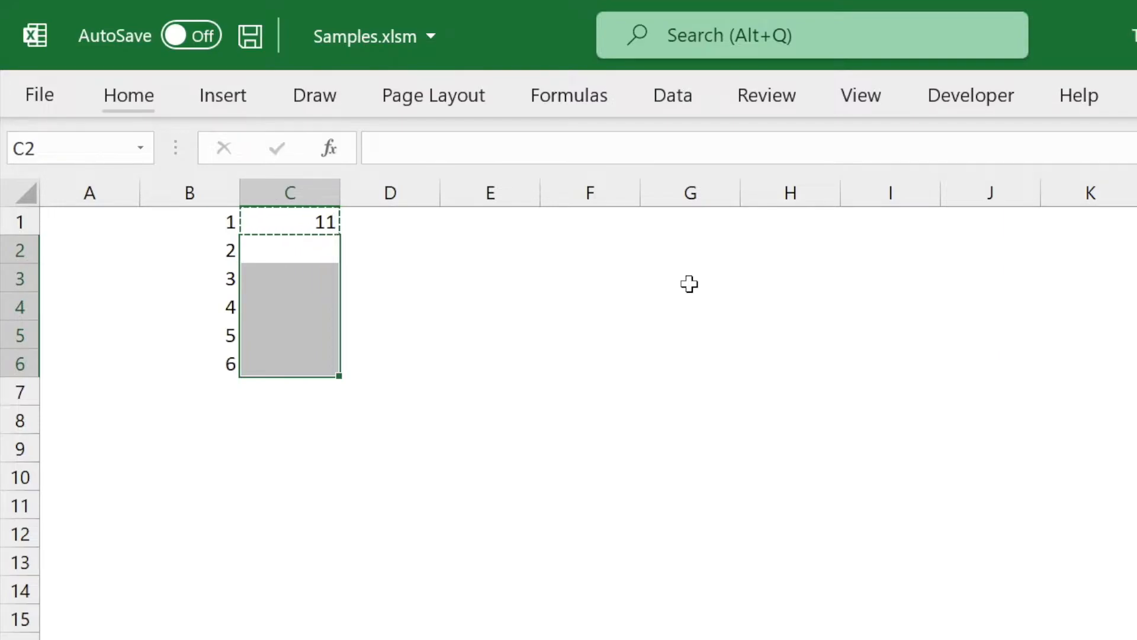
key("ctrl+v")
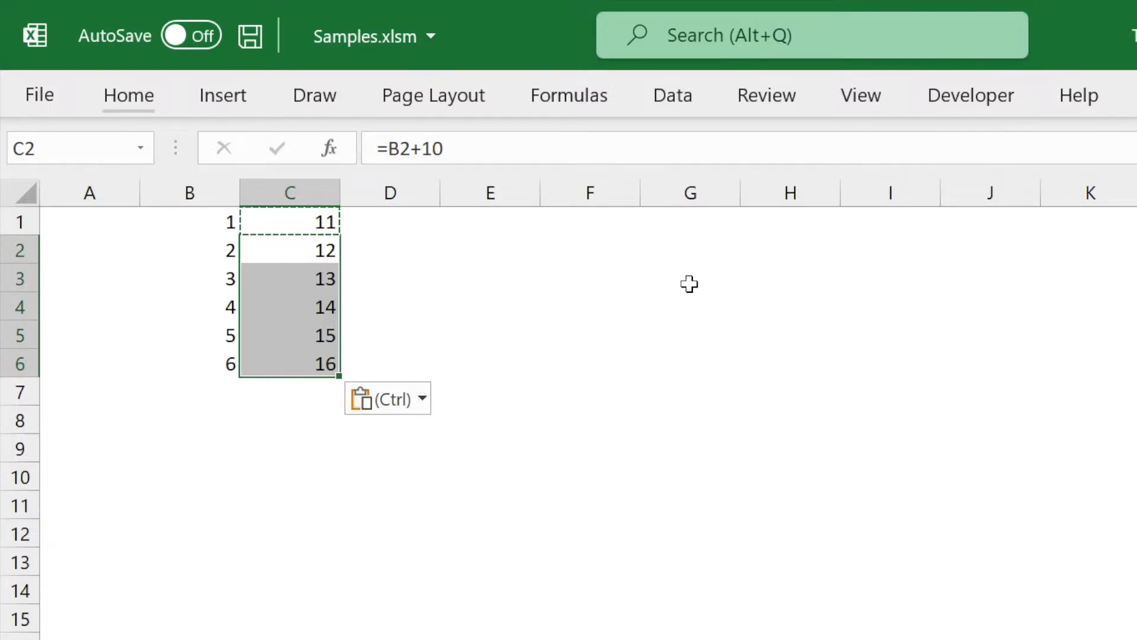
key("Up")
key("Escape")
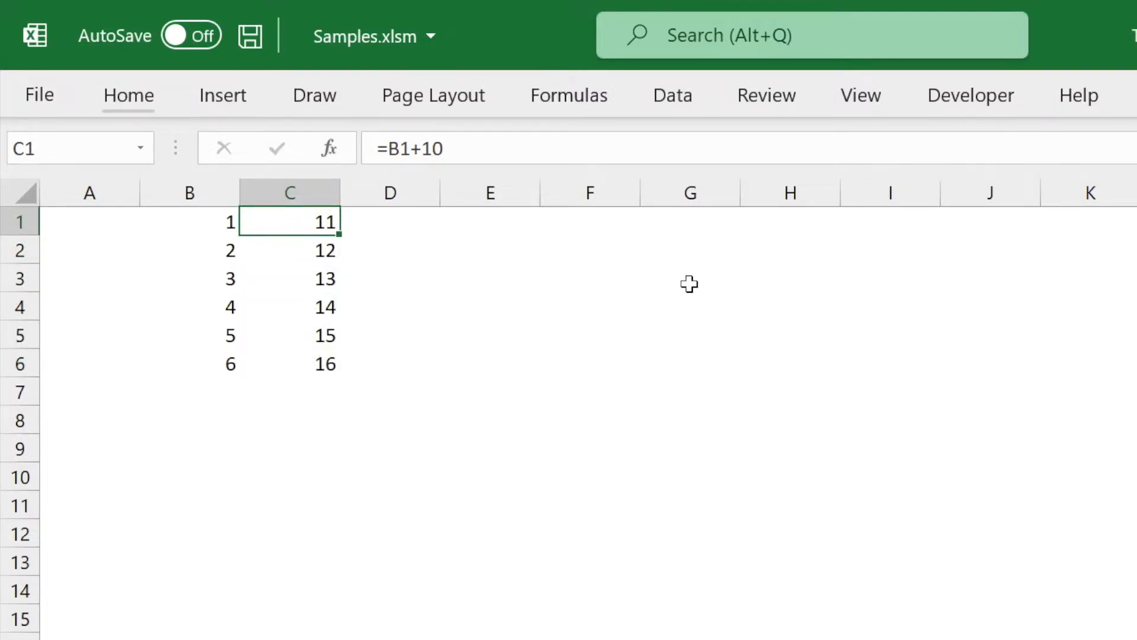
key("Down")
key("Down")
key("Down")
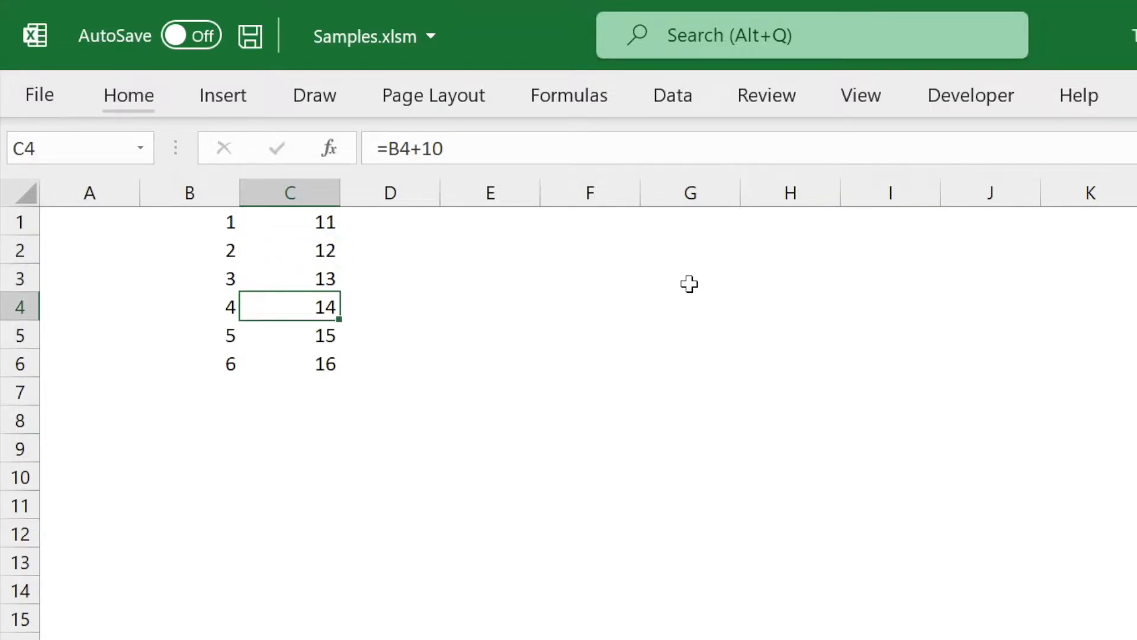
key("Down")
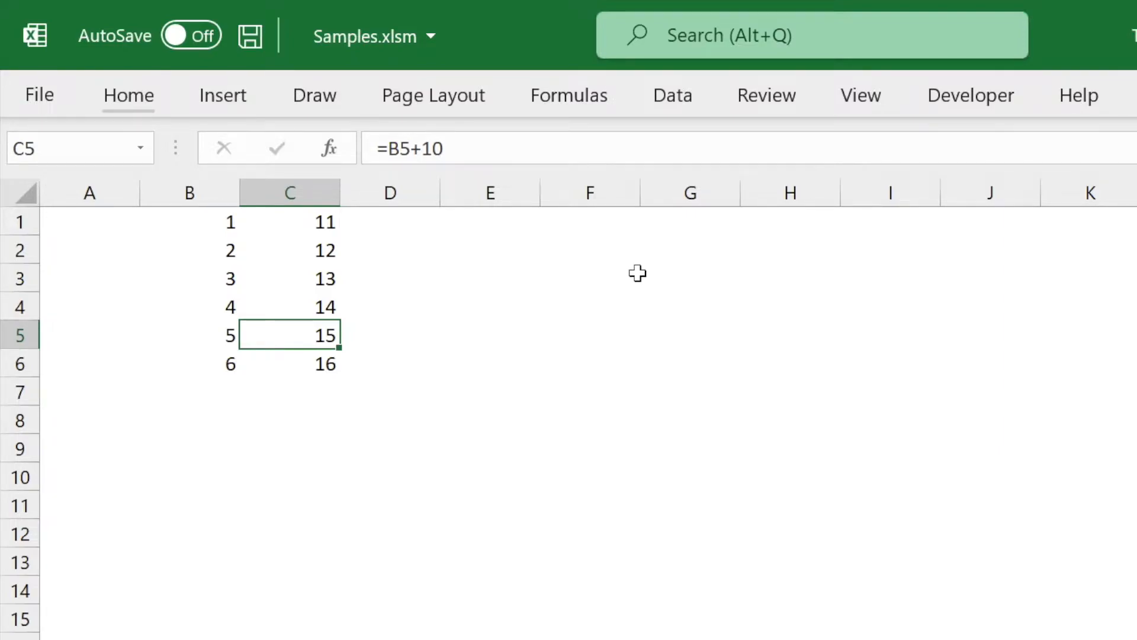
Enter the dynamic array formula =B1:B6+10 in cell D1
left_click(373, 223)
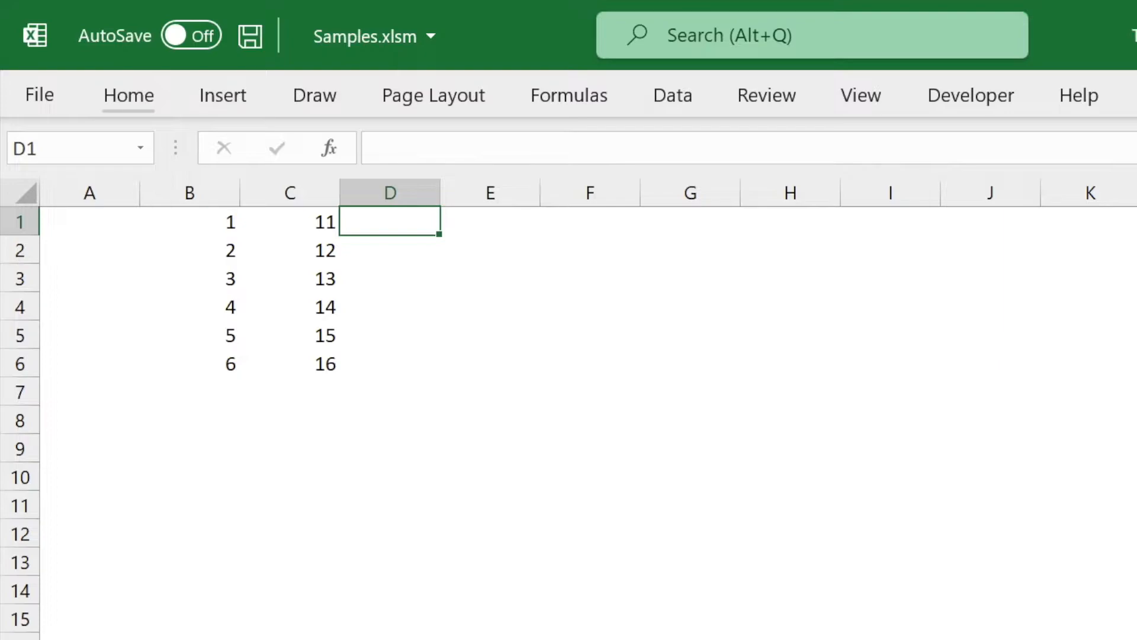
type("=")
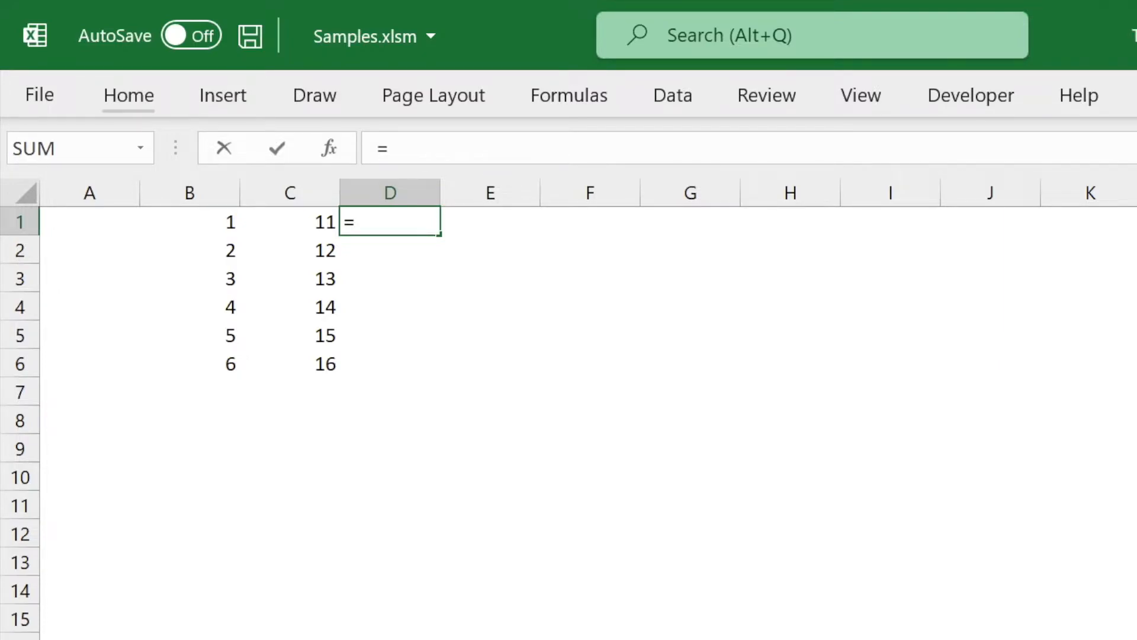
left_click(189, 222)
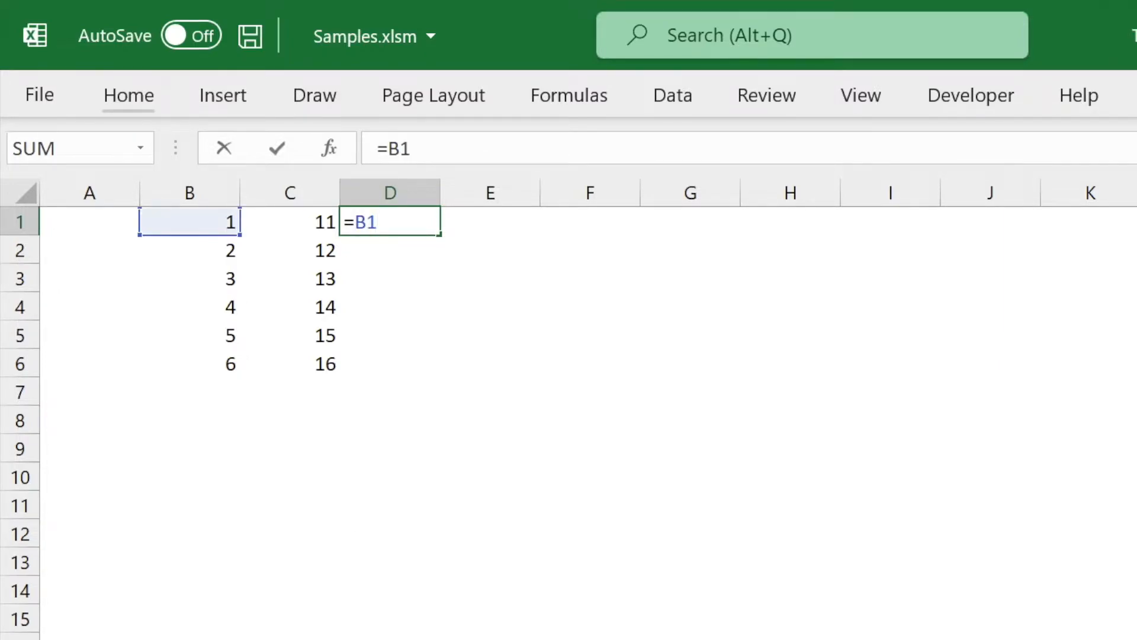
type(":B6+10")
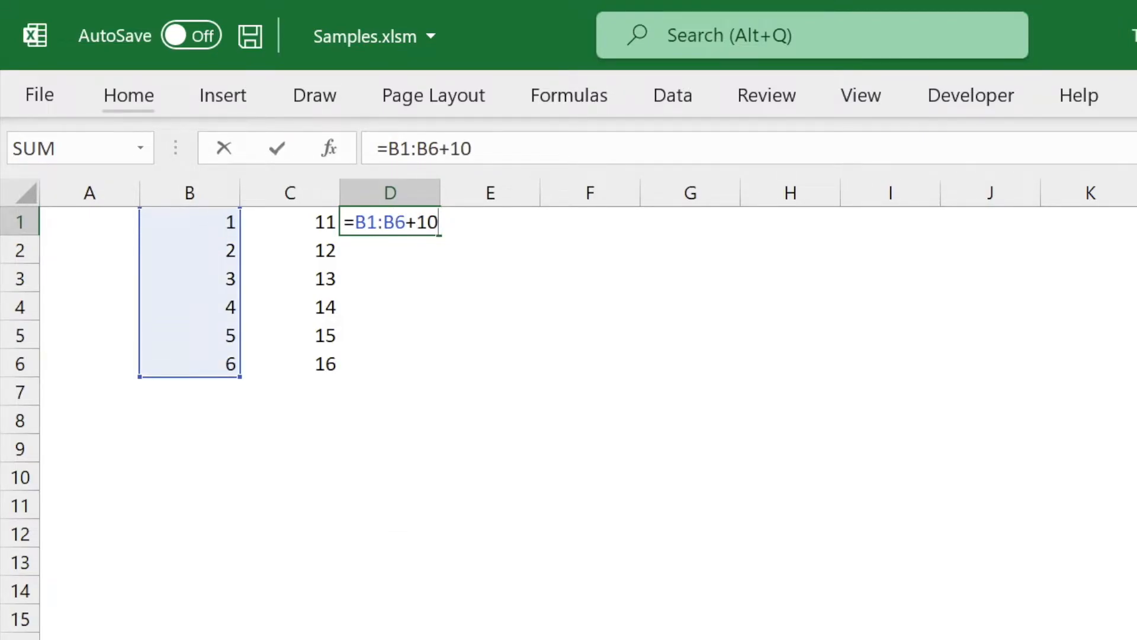
key("Return")
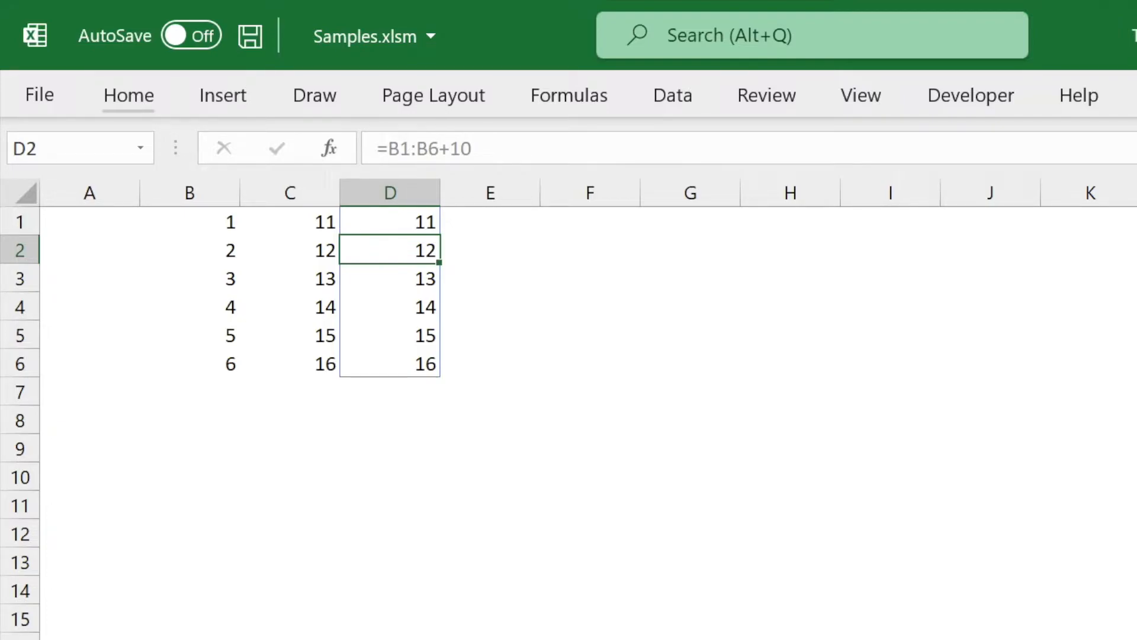
Compare the formula shown for D1 with those shown for the spilled cells D2 through D6
left_click(390, 222)
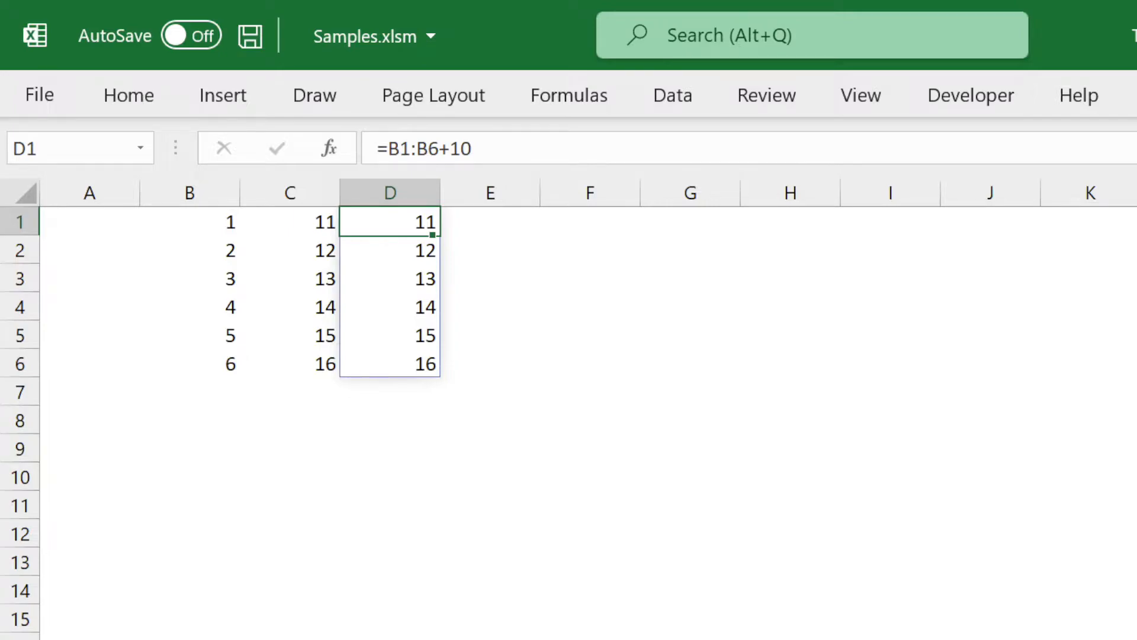
left_click(390, 250)
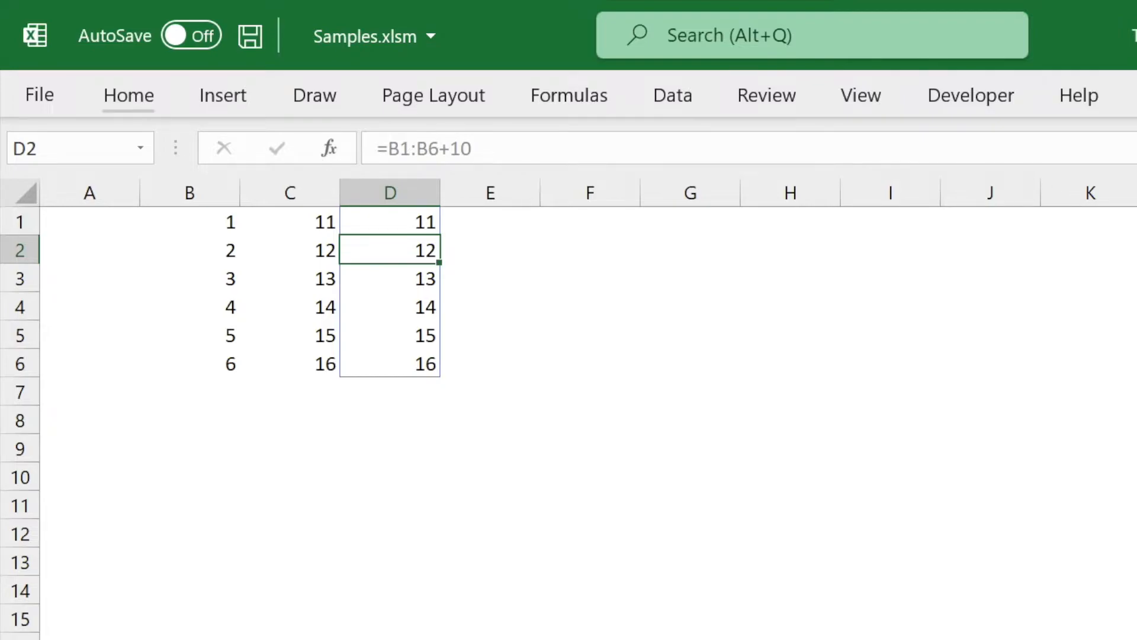
left_click(390, 363)
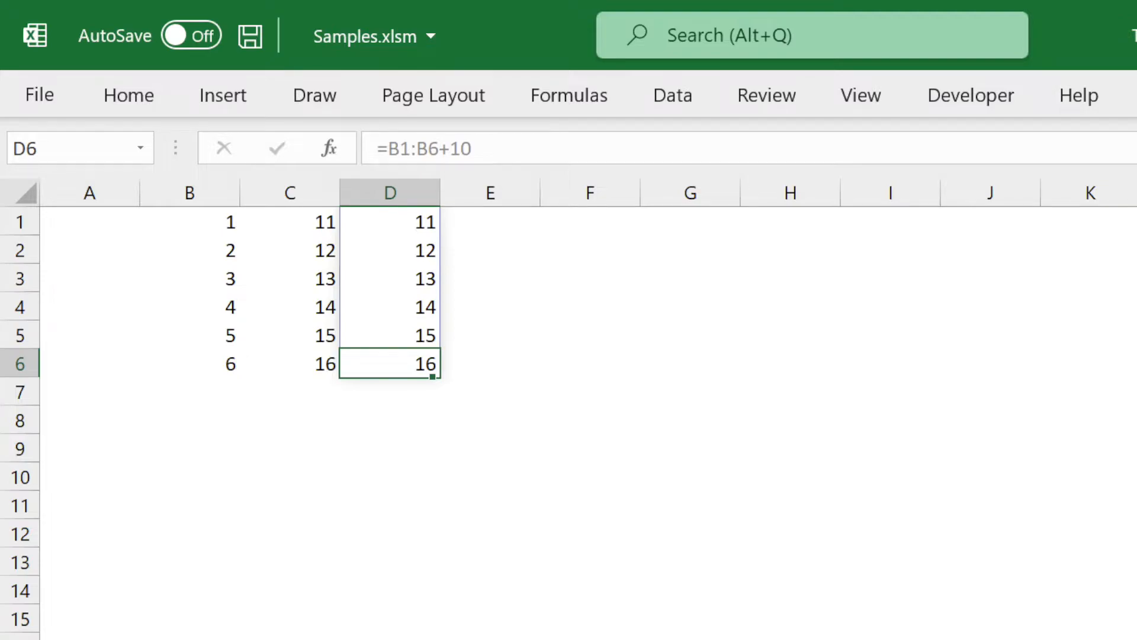
left_click(390, 221)
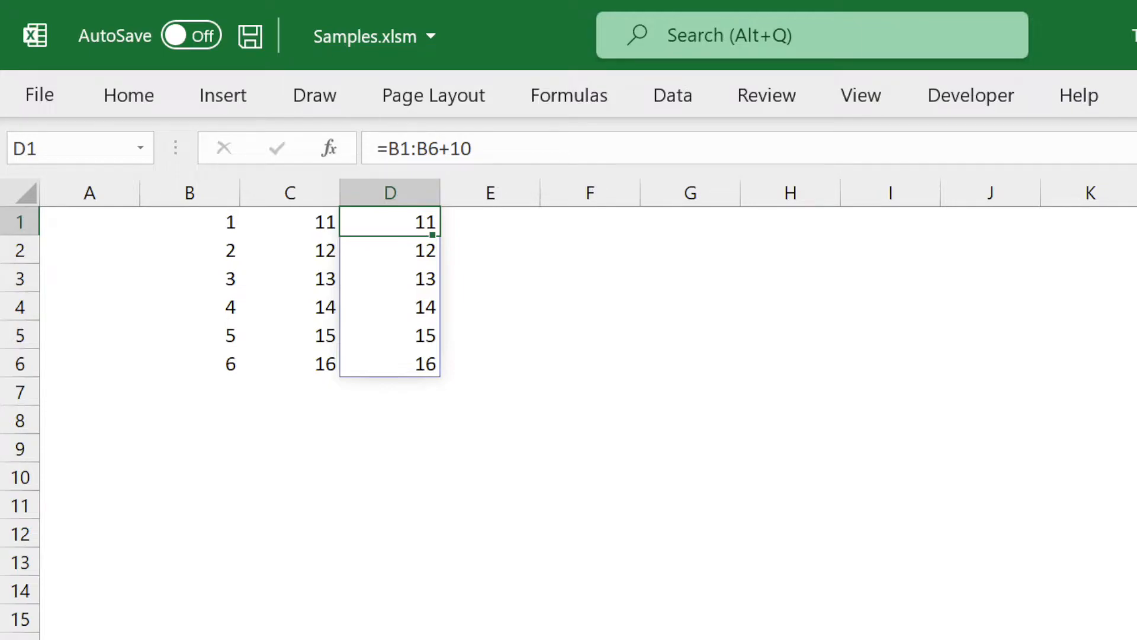
left_click(389, 250)
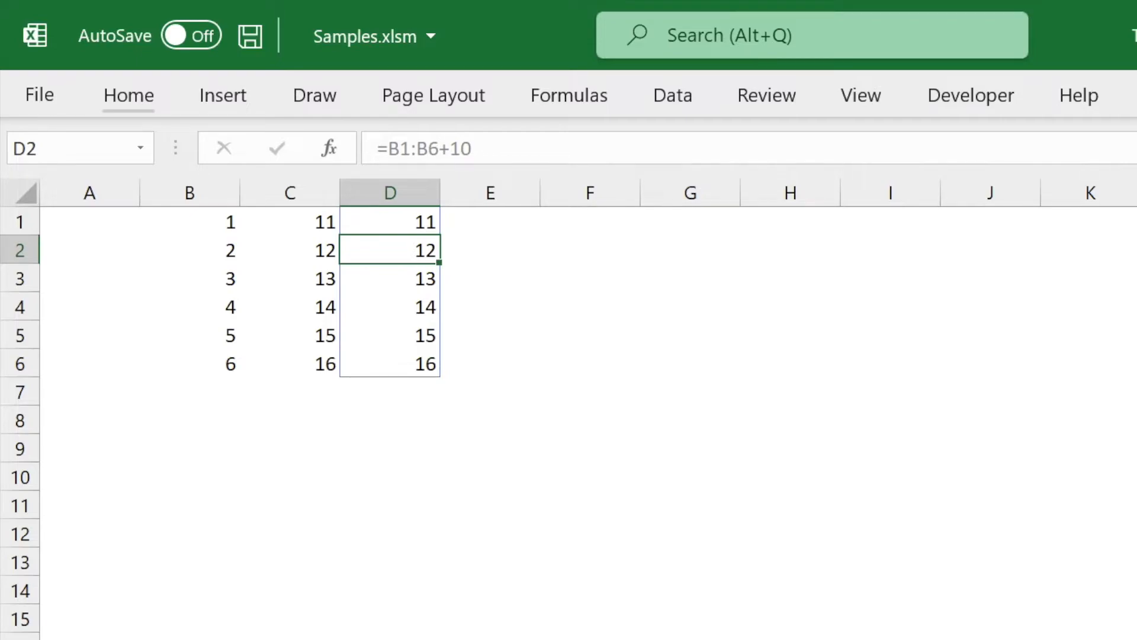
key("Down")
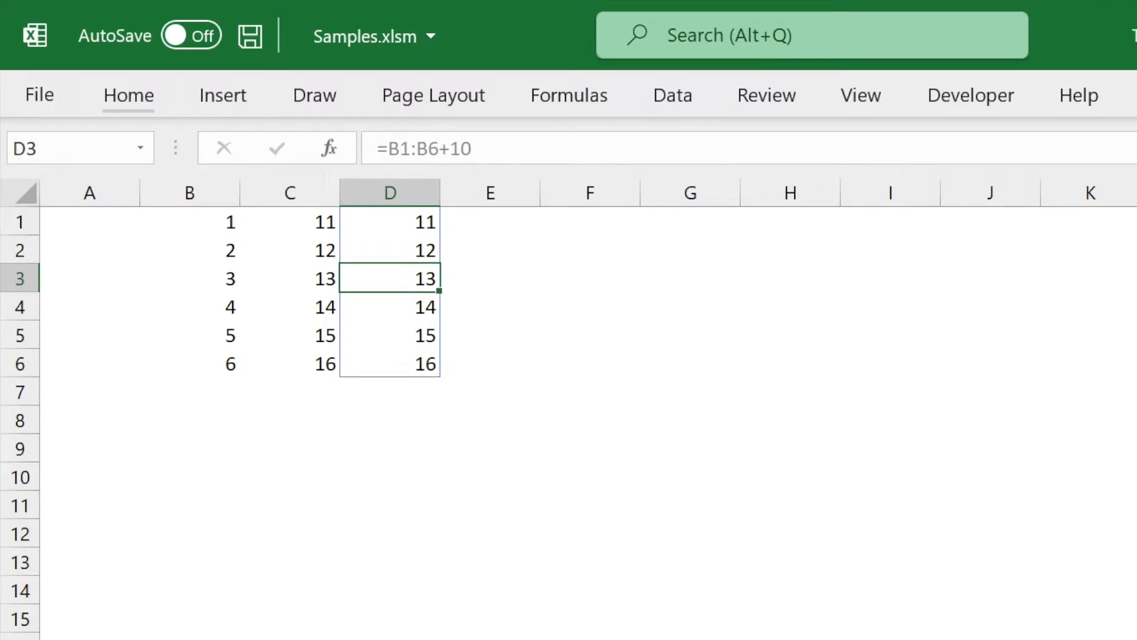
key("Down")
key("Down")
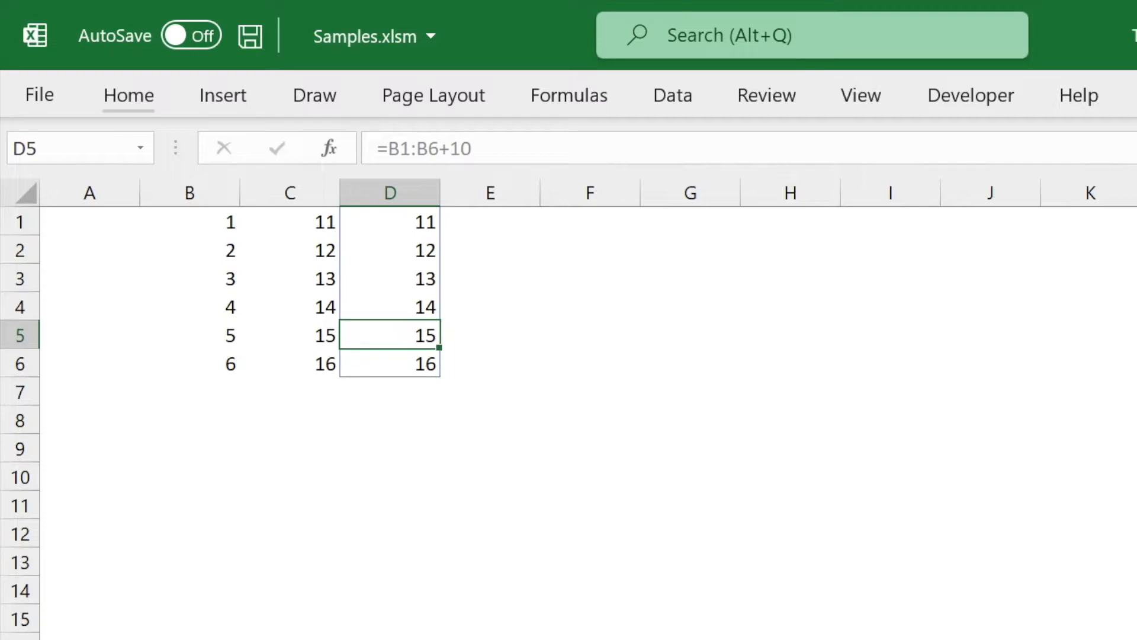
Change the array formula in D1 to =B1:B6+20
left_click(390, 222)
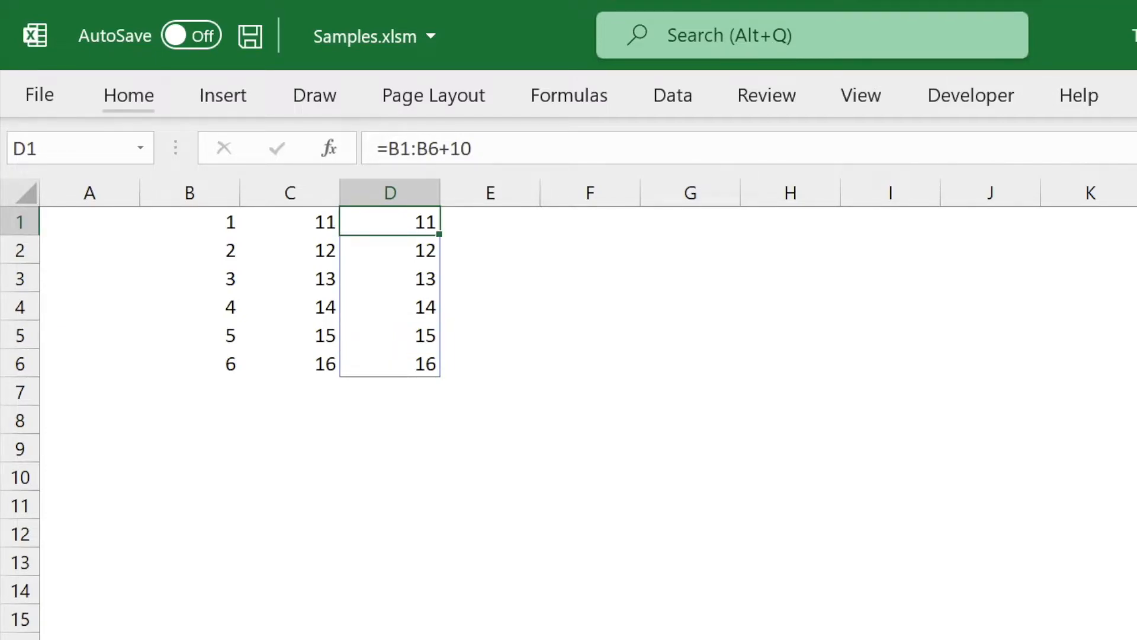
key("F2")
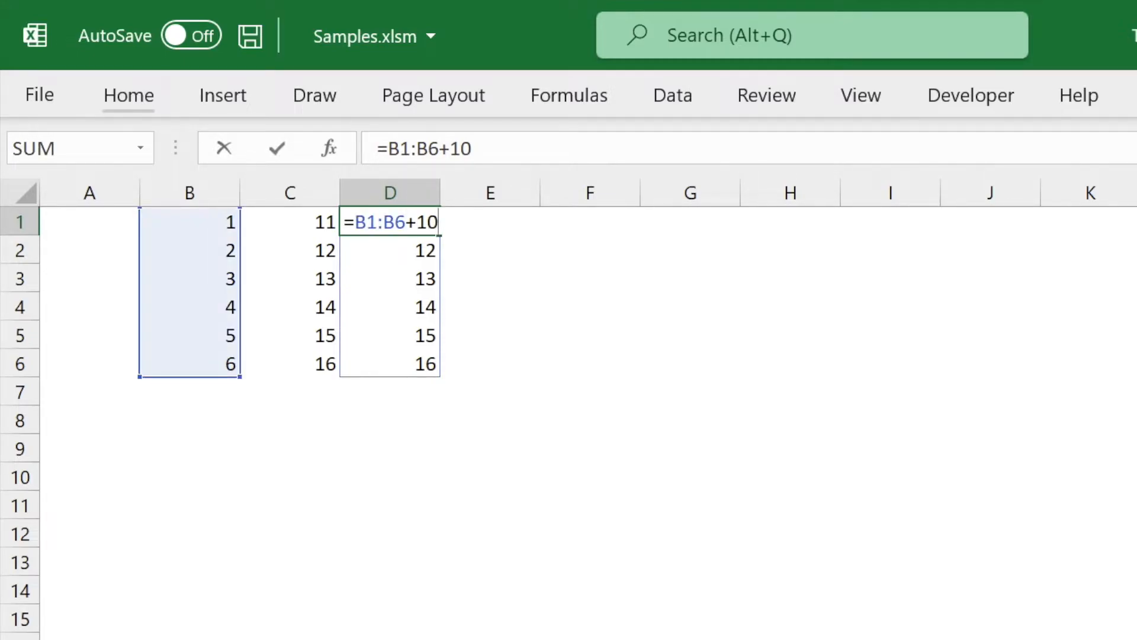
key("BackSpace")
key("BackSpace")
type("20")
key("Return")
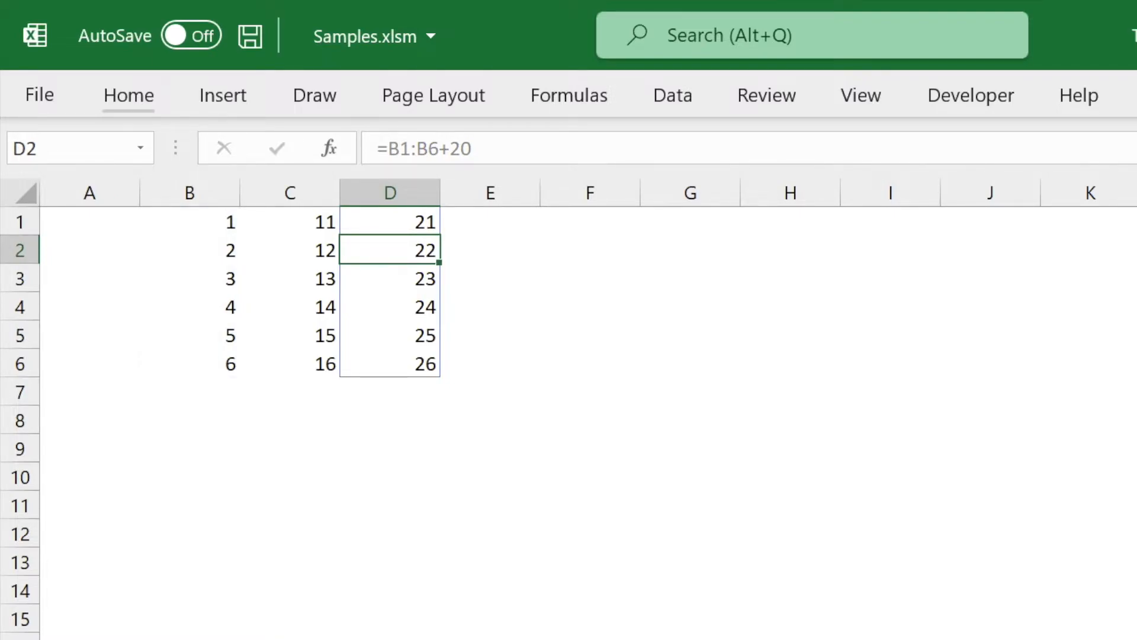
Change the array formula in D1 to =B1:B6+30
left_click(390, 221)
key("F2")
key("BackSpace")
key("BackSpace")
type("30")
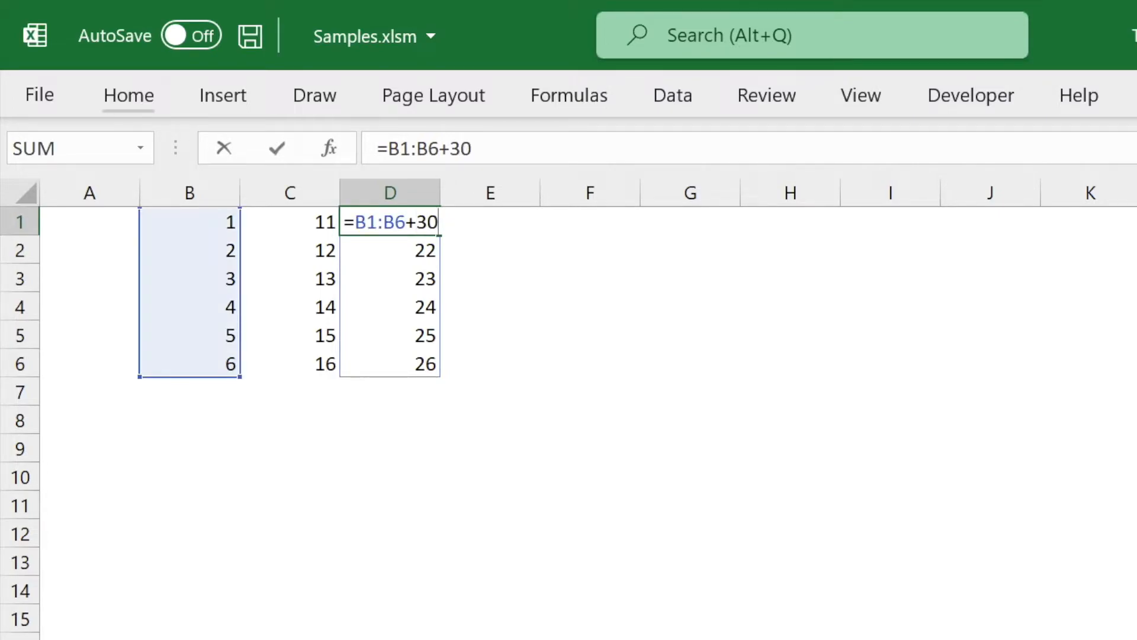
key("Return")
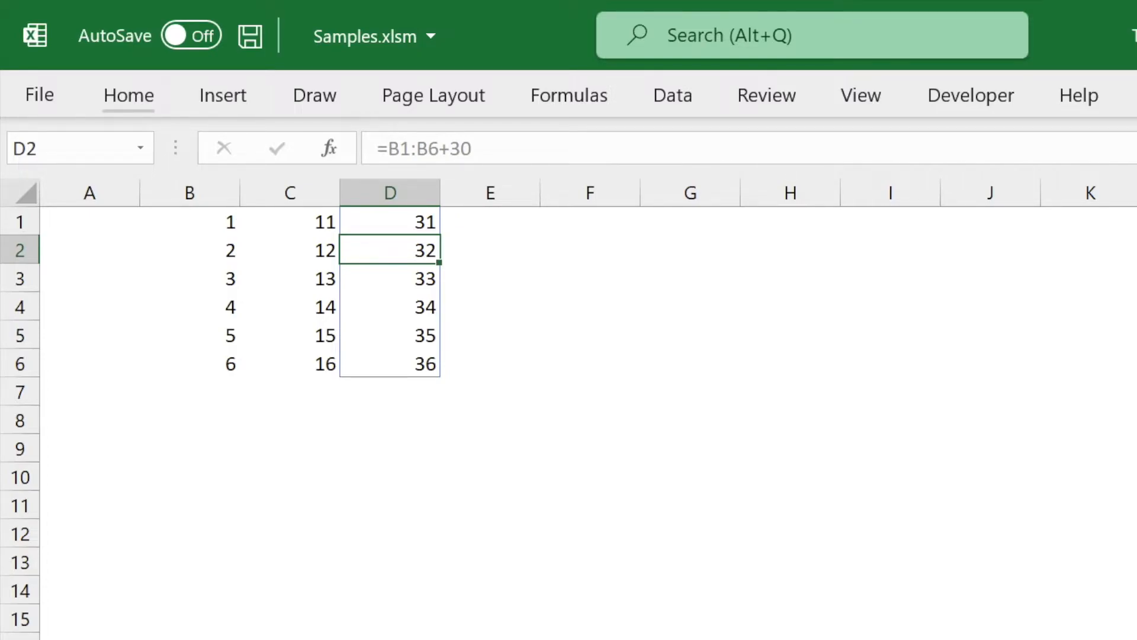
Clear the array formula from cell D1
key("Up")
key("BackSpace")
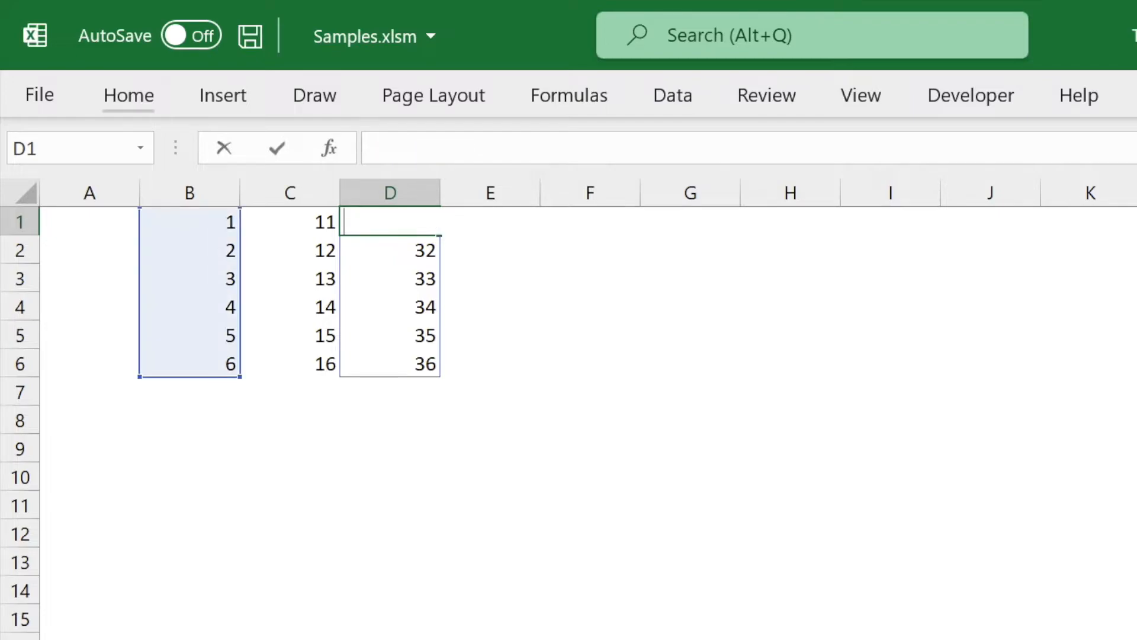
key("Return")
Fill cells E1:E6 with the values 2, 3, 4, 5, 6 and 7
left_click(490, 221)
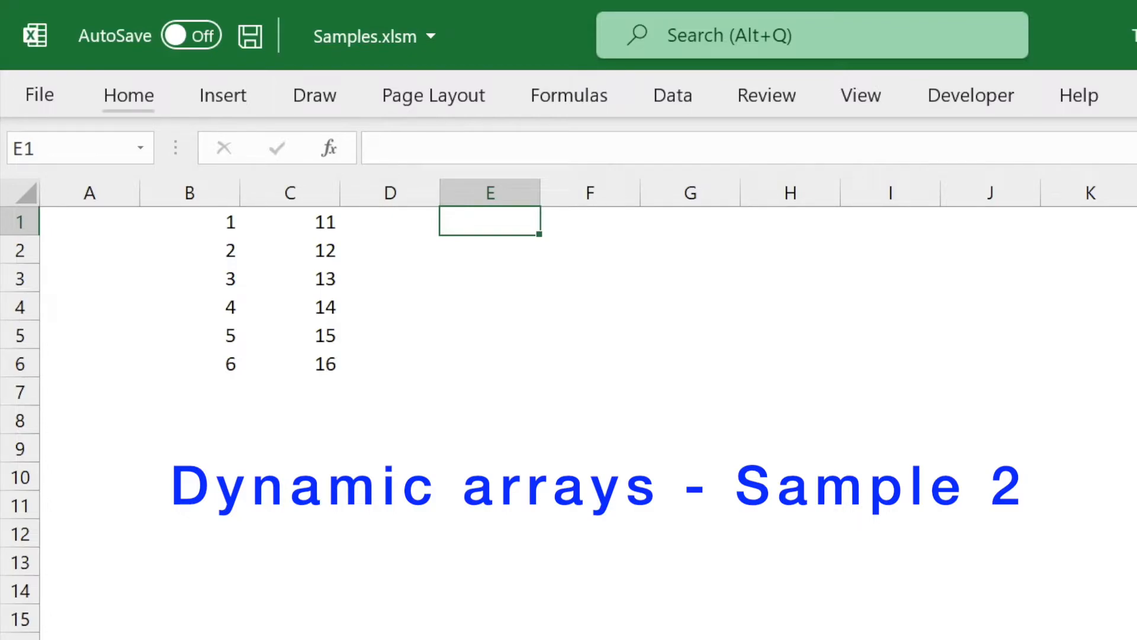
type("2")
key("Return")
type("3")
key("Return")
type("4")
key("Return")
type("5")
key("Return")
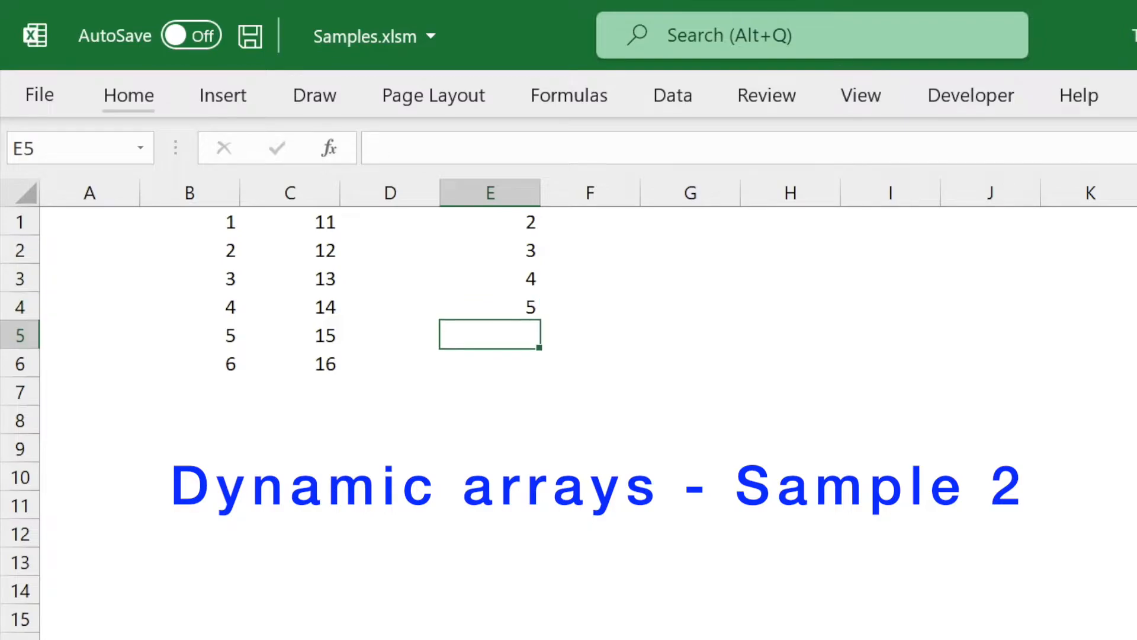
type("6")
key("Return")
type("7")
key("Return")
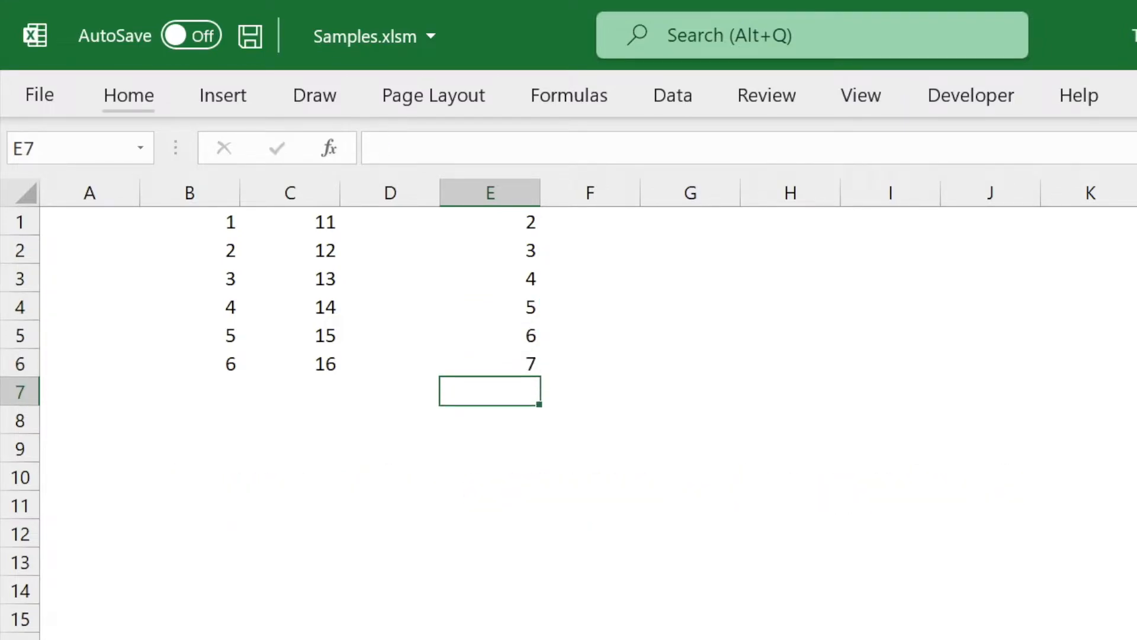
Fill cells F1:F6 with the values 1, 2, 1, 2, 1 and 3
left_click(590, 221)
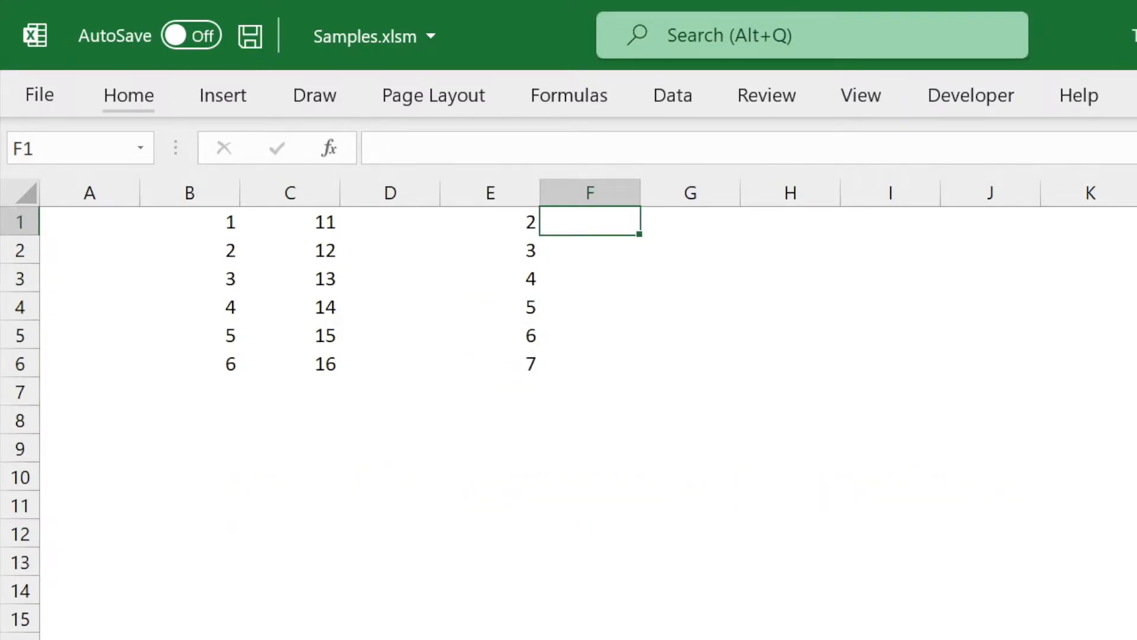
type("1")
key("Return")
type("2")
key("Return")
type("1")
key("Return")
type("2")
key("Return")
type("1")
key("Return")
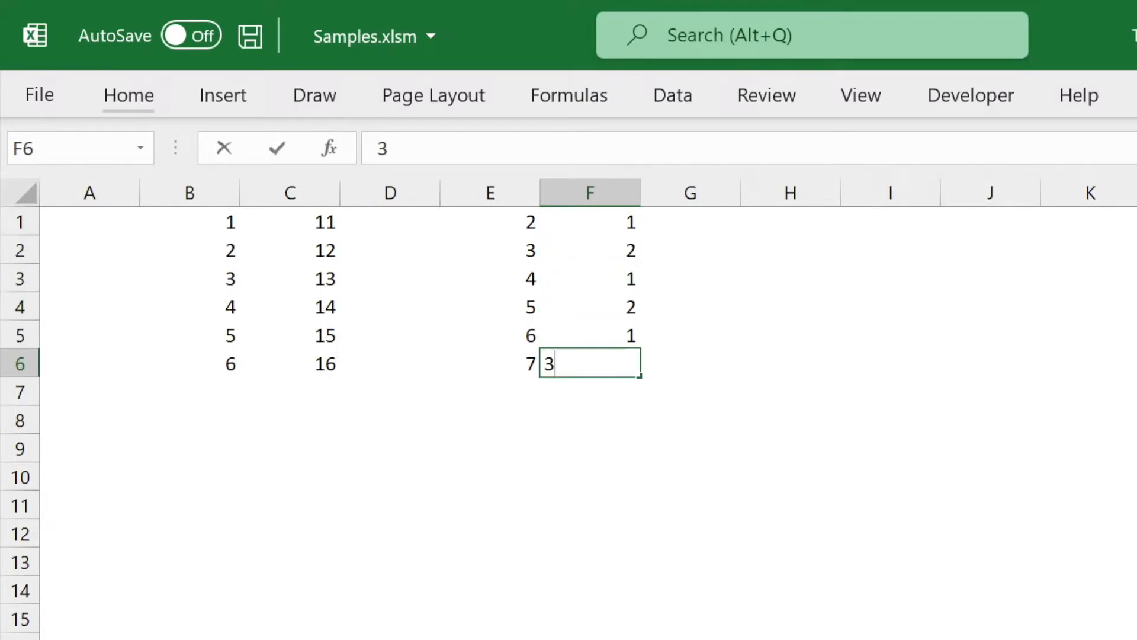
type("3")
key("Return")
Enter the formula =E1-F1 in cell G1 to subtract column F from column E
left_click(690, 221)
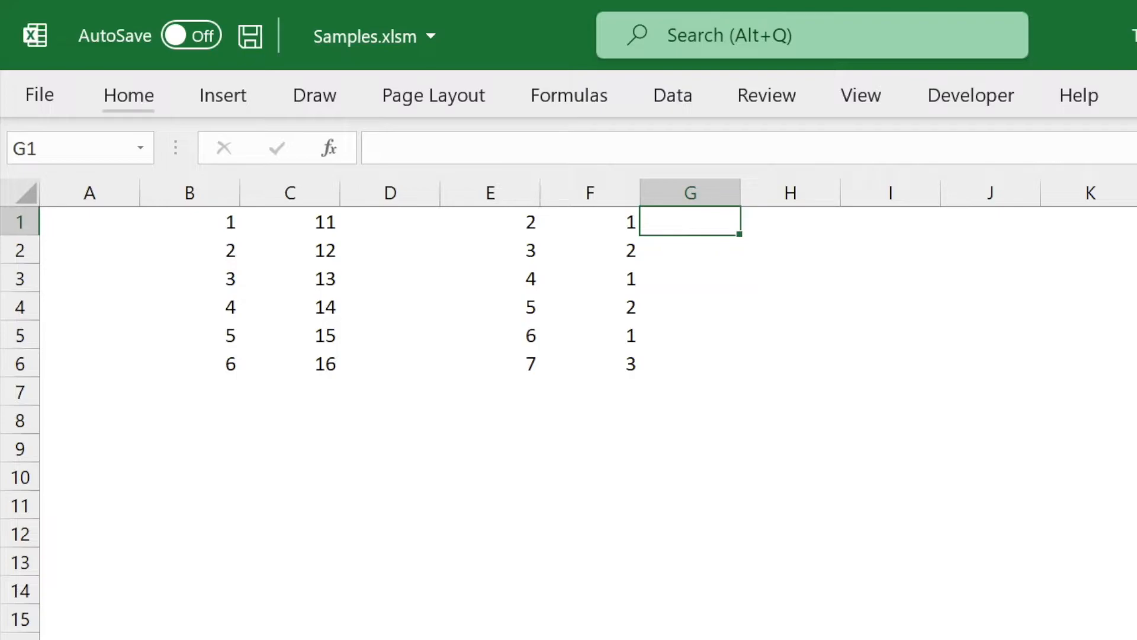
type("=")
left_click(490, 222)
type("-F1")
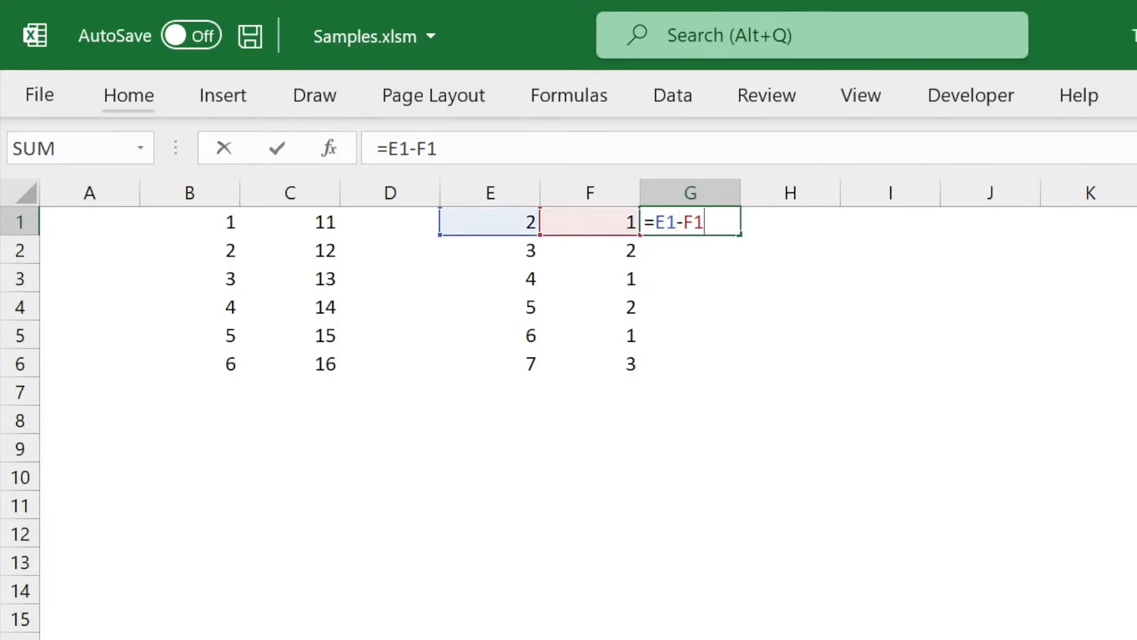
key("Return")
Copy the subtraction formula from G1 into G2:G6
left_click(690, 222)
key("ctrl+c")
left_click_drag(690, 249, 690, 363)
key("ctrl+v")
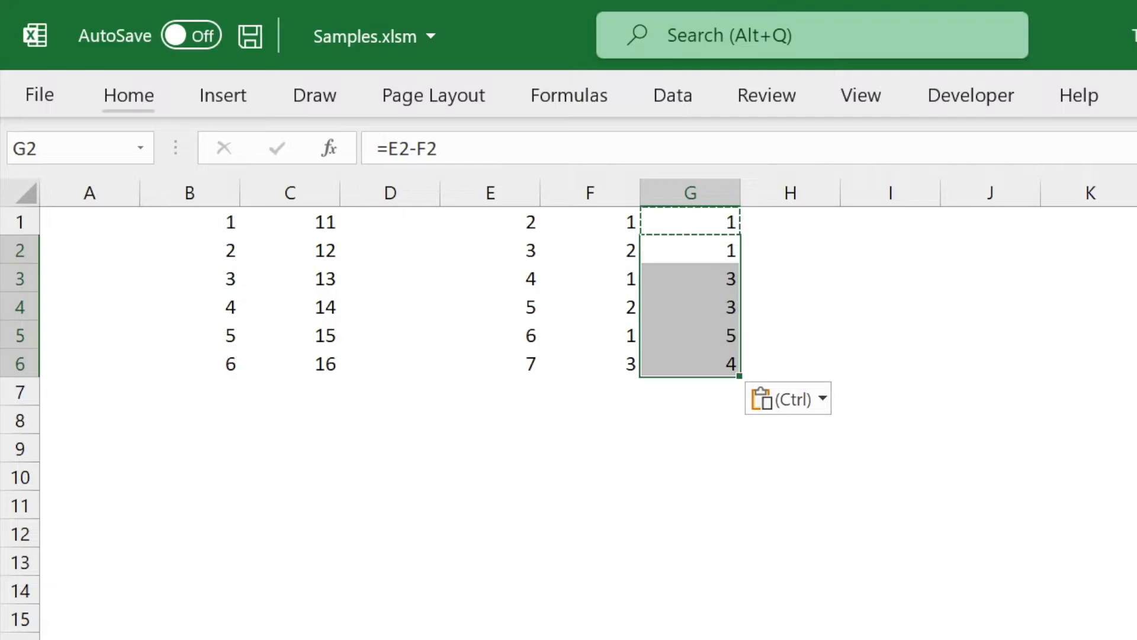
left_click(690, 222)
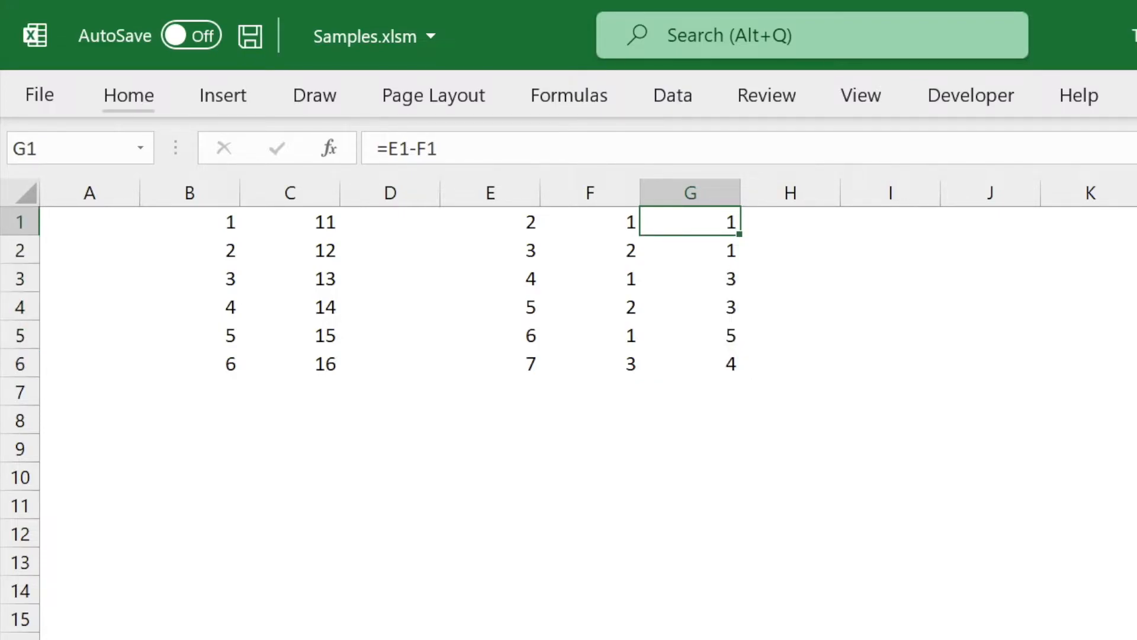
Enter the range formula =E1:E6-F1:F6 in cell H1 and inspect the formulas behind H1 and H2
left_click(790, 221)
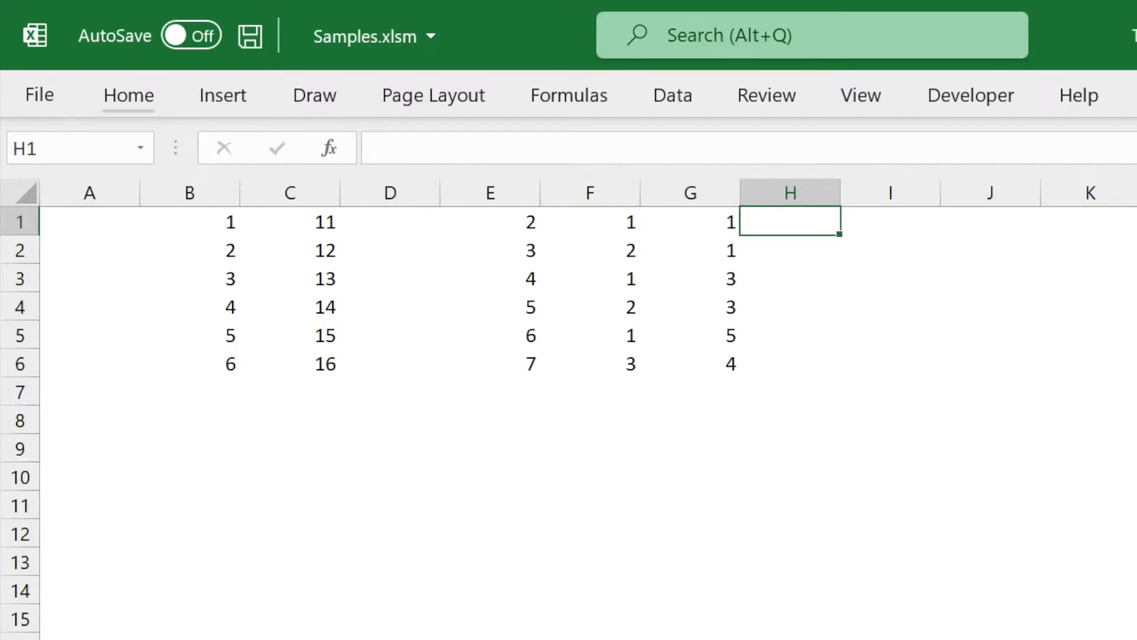
type("=E")
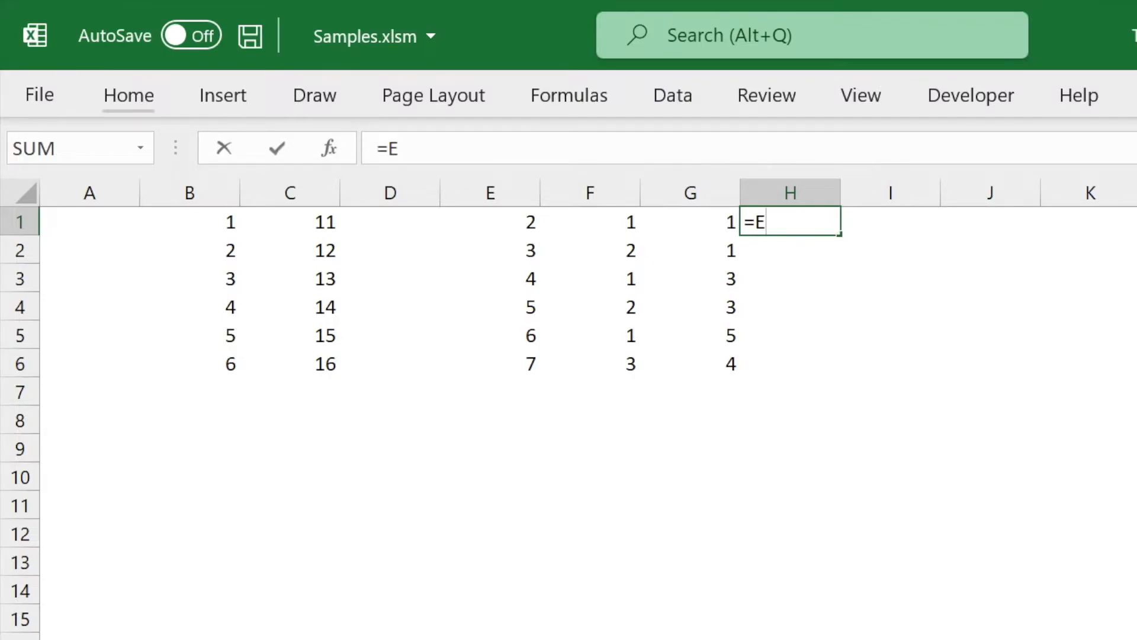
type("1:E6")
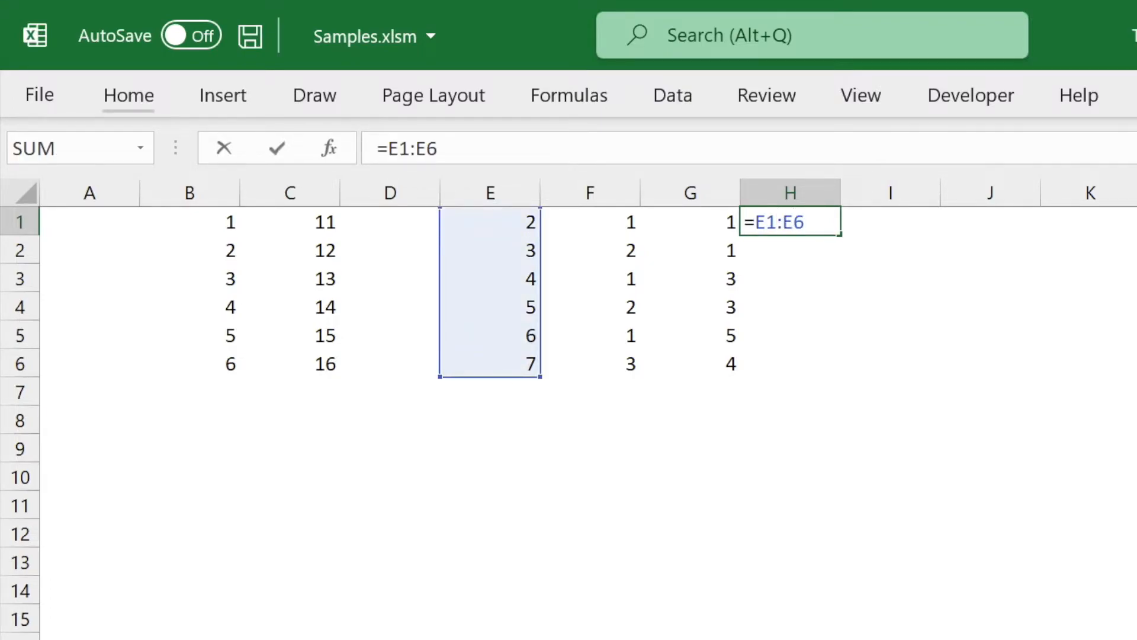
type("-F1")
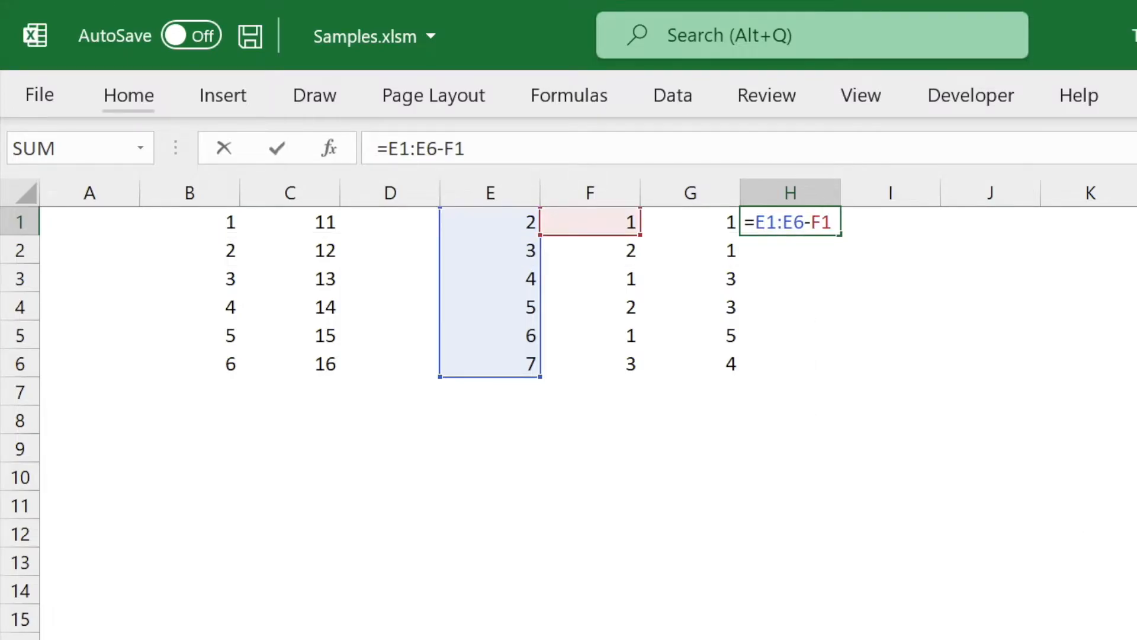
type(":F6")
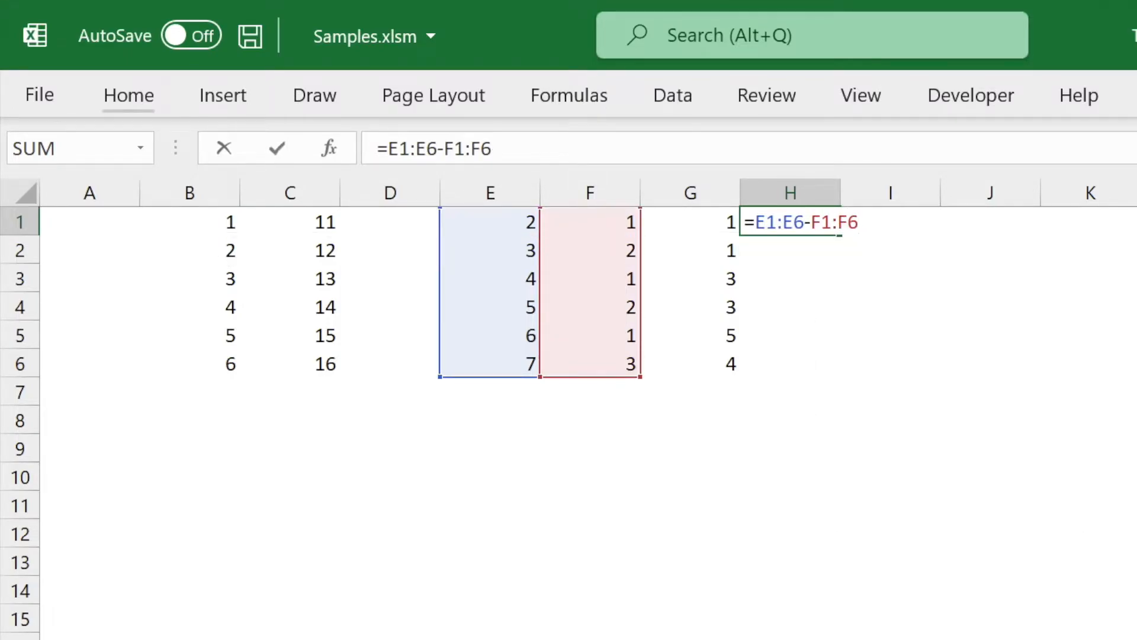
key("Return")
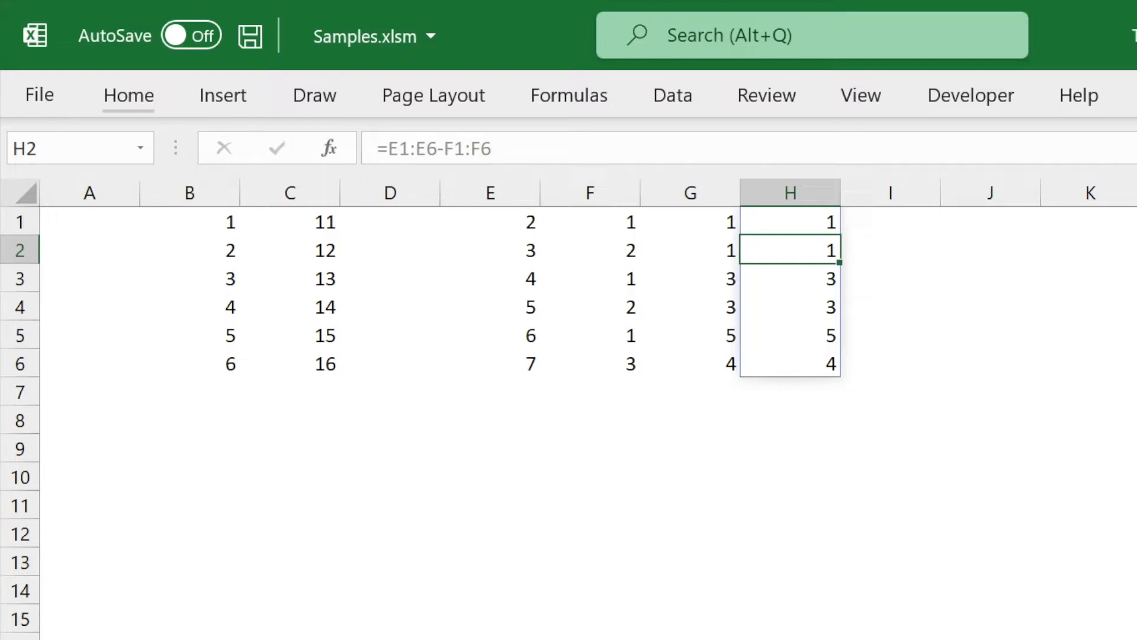
left_click(791, 222)
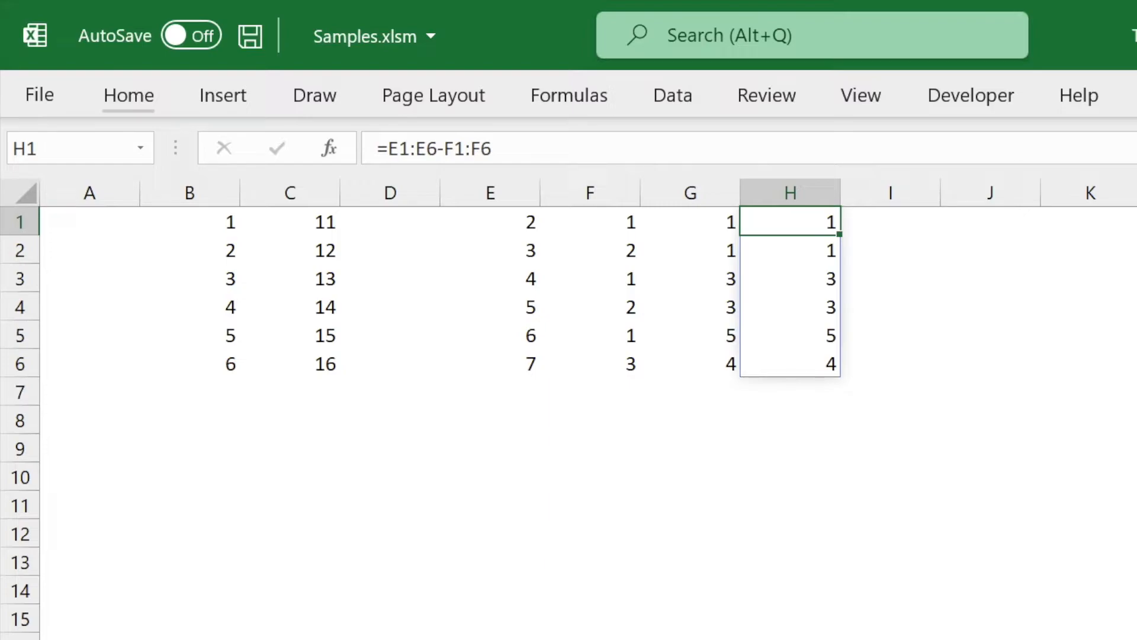
left_click(790, 250)
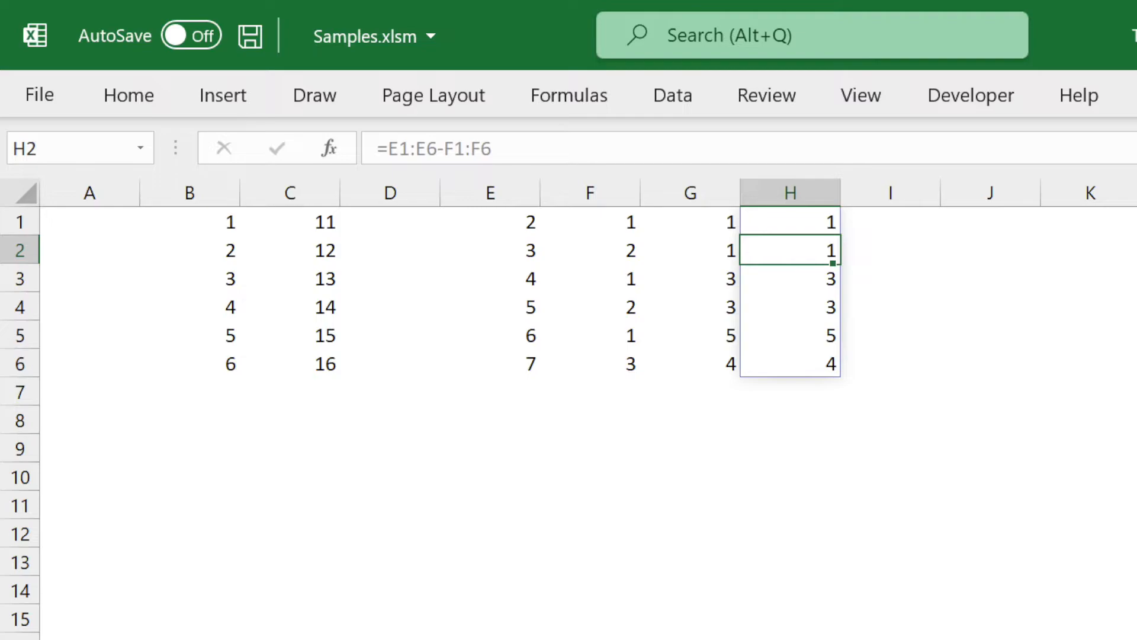
left_click(790, 221)
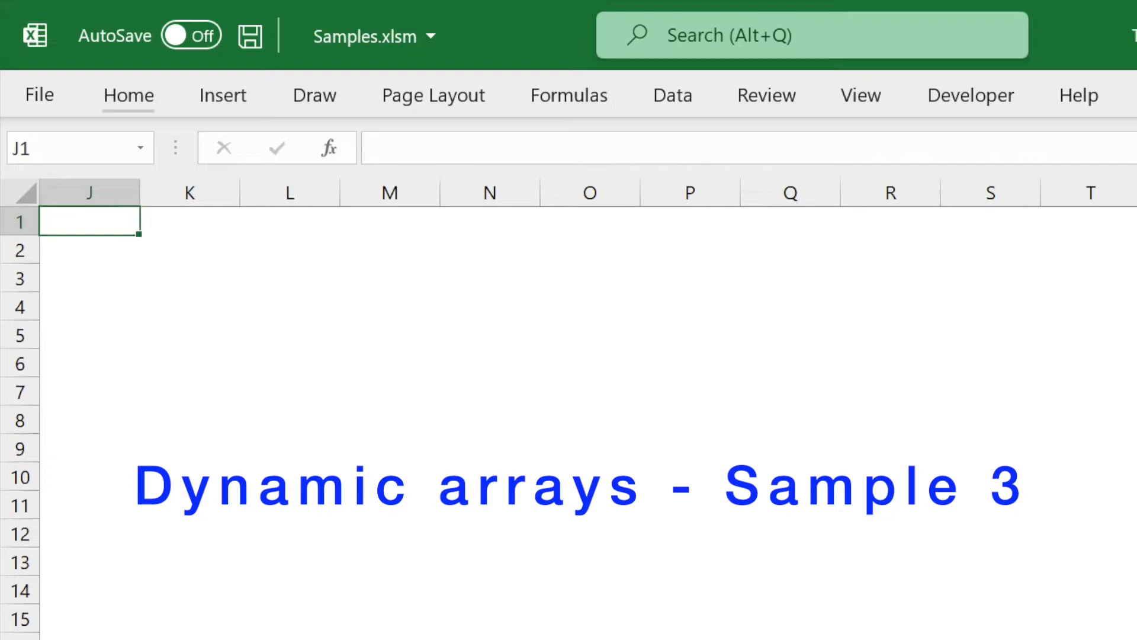
Fill cells J1:J6 with the letters A, B, C, D, E and F
type("A")
key("Return")
type("B")
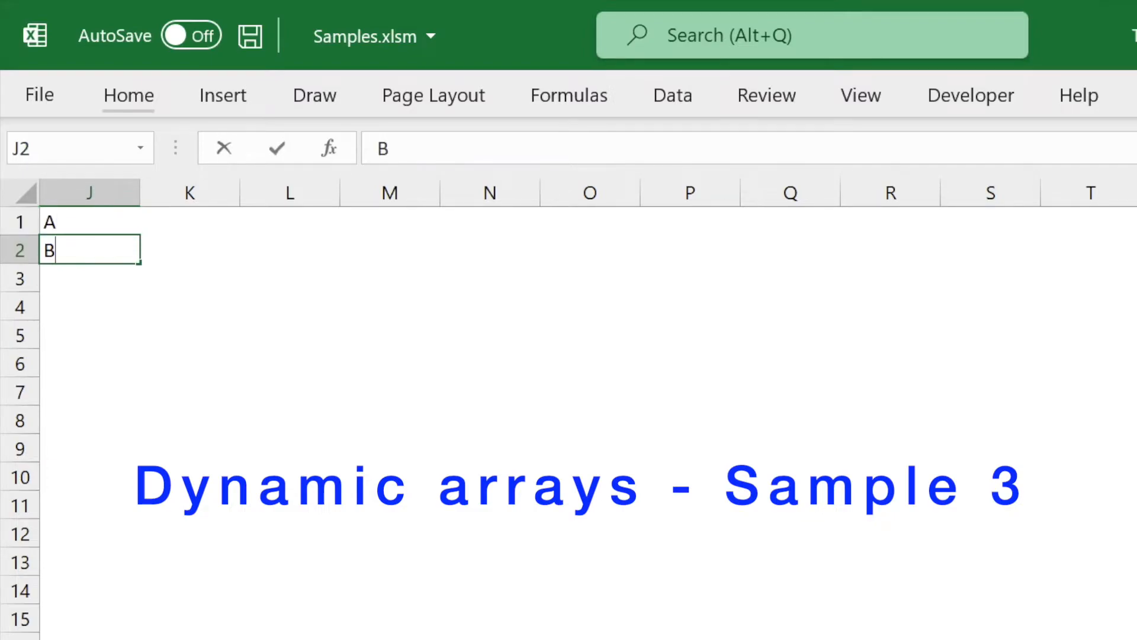
key("Return")
type("C")
key("Return")
type("D")
key("Return")
type("E")
key("Return")
type("F")
key("Return")
Fill cells K1:K6 with the values 1, 2, 3, 4, 5 and 6
left_click(189, 221)
type("1")
key("Return")
type("2")
key("Return")
type("3")
key("Return")
type("4")
key("Return")
type("5")
key("Return")
type("6")
key("Return")
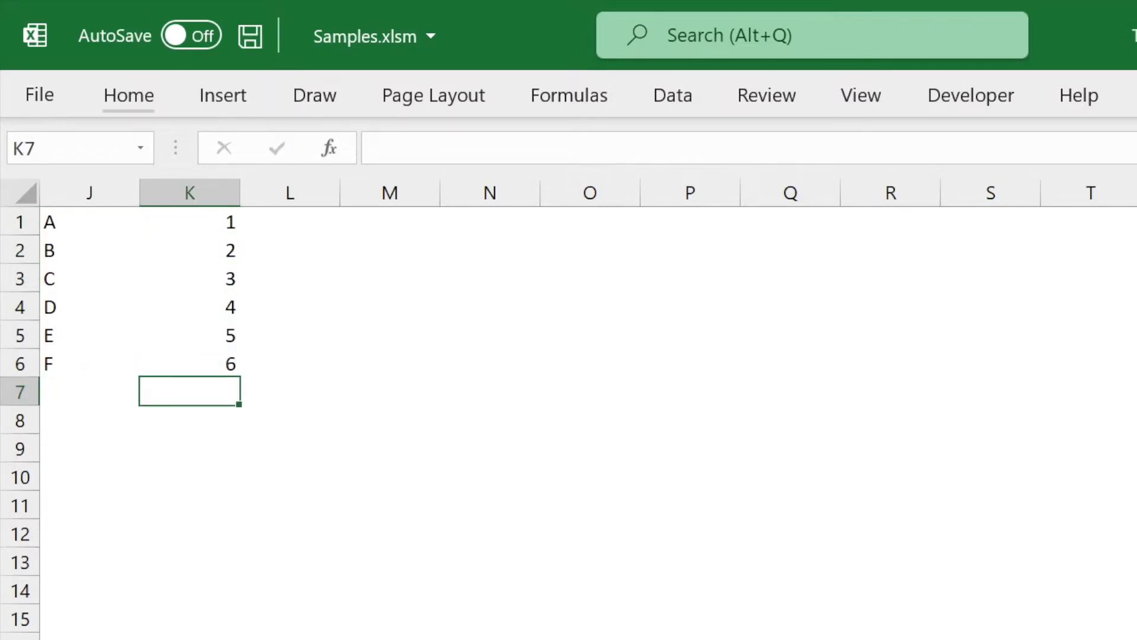
Fill cells M1:M4 with the lookup letters B, D, E and C
left_click(389, 222)
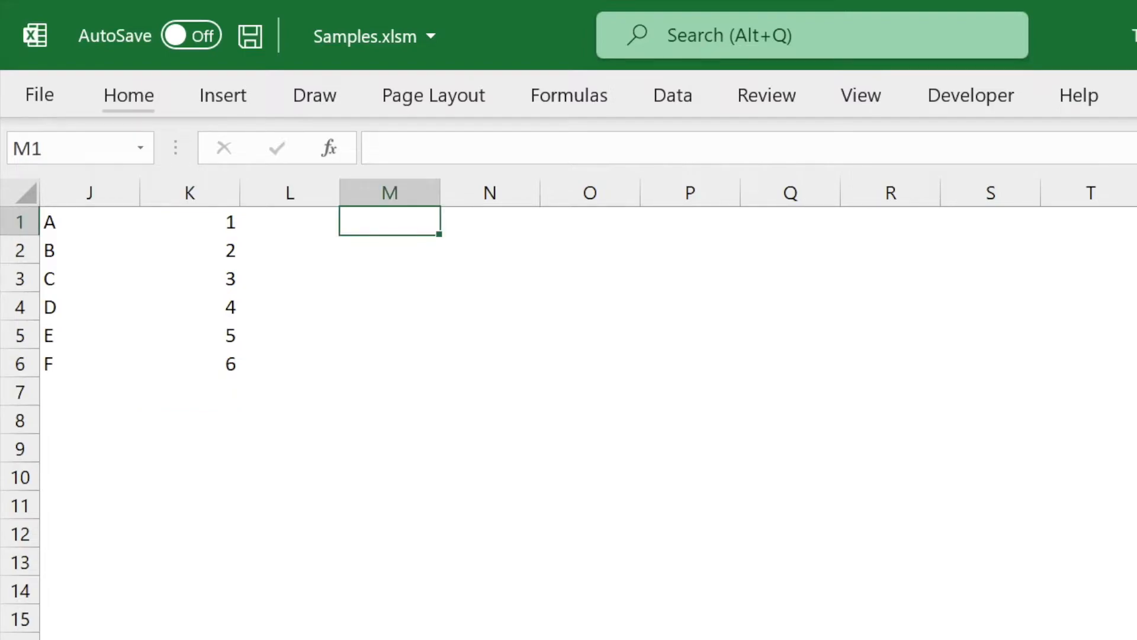
type("B")
key("Return")
type("D")
key("Return")
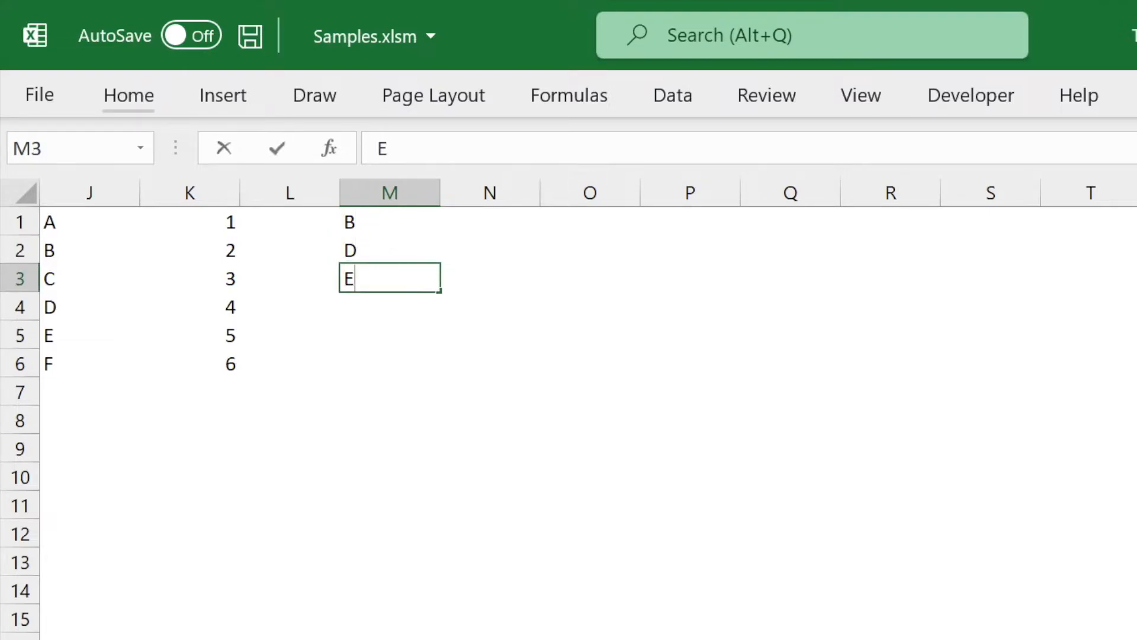
type("E")
key("Return")
type("C")
key("Return")
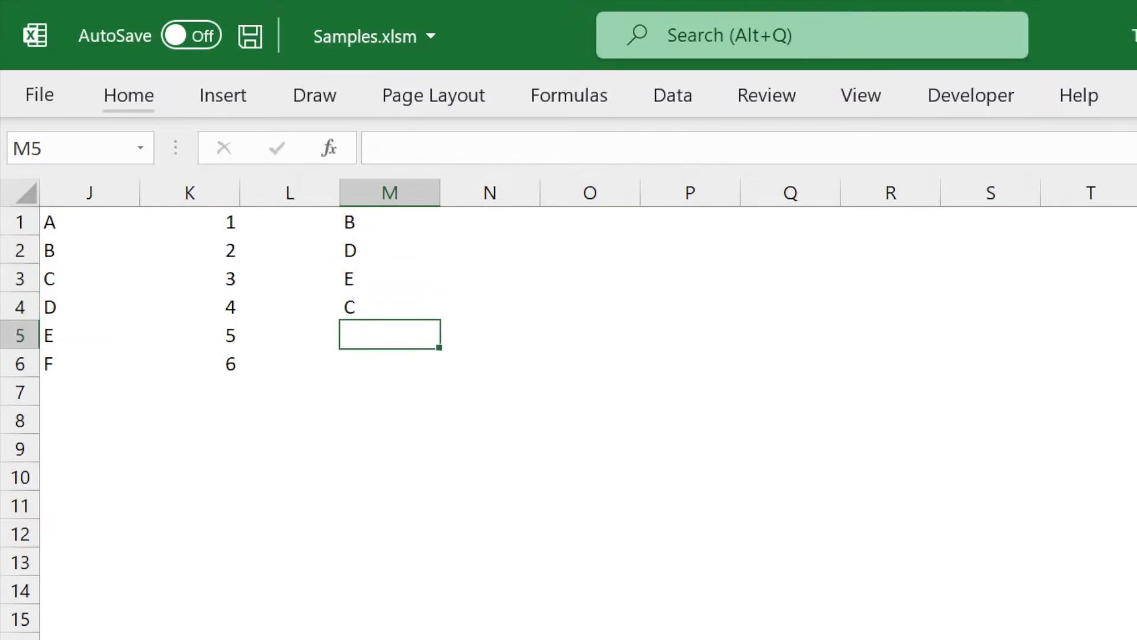
Enter the formula =VLOOKUP(M1,$J$1:$K$6,2,FALSE) in cell N1 to look up the letter in M1
left_click(490, 221)
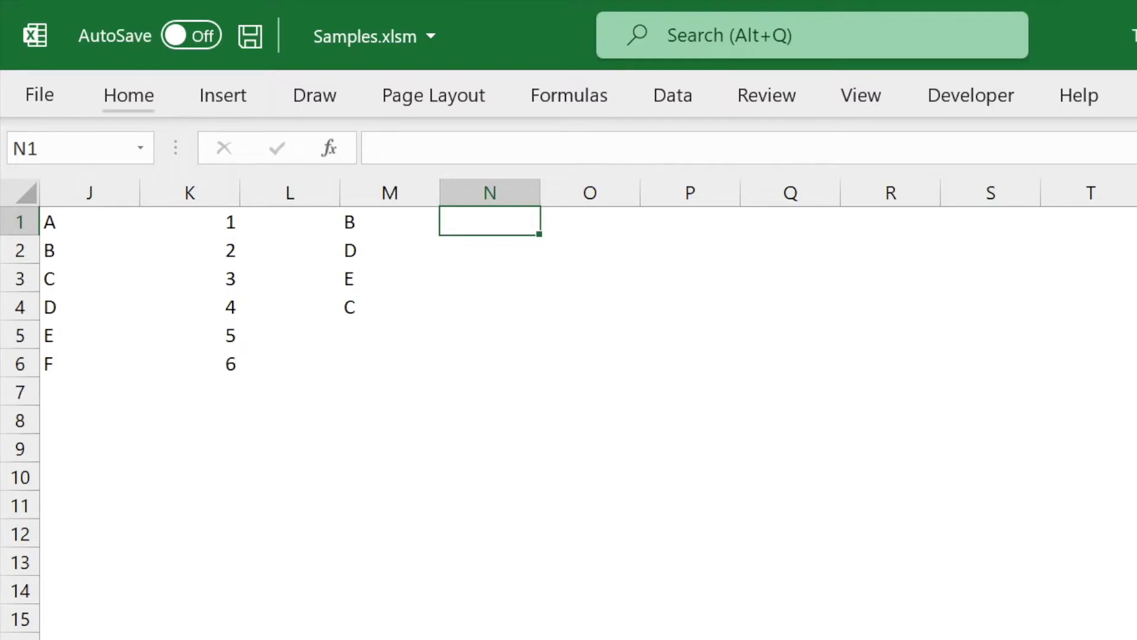
type("=")
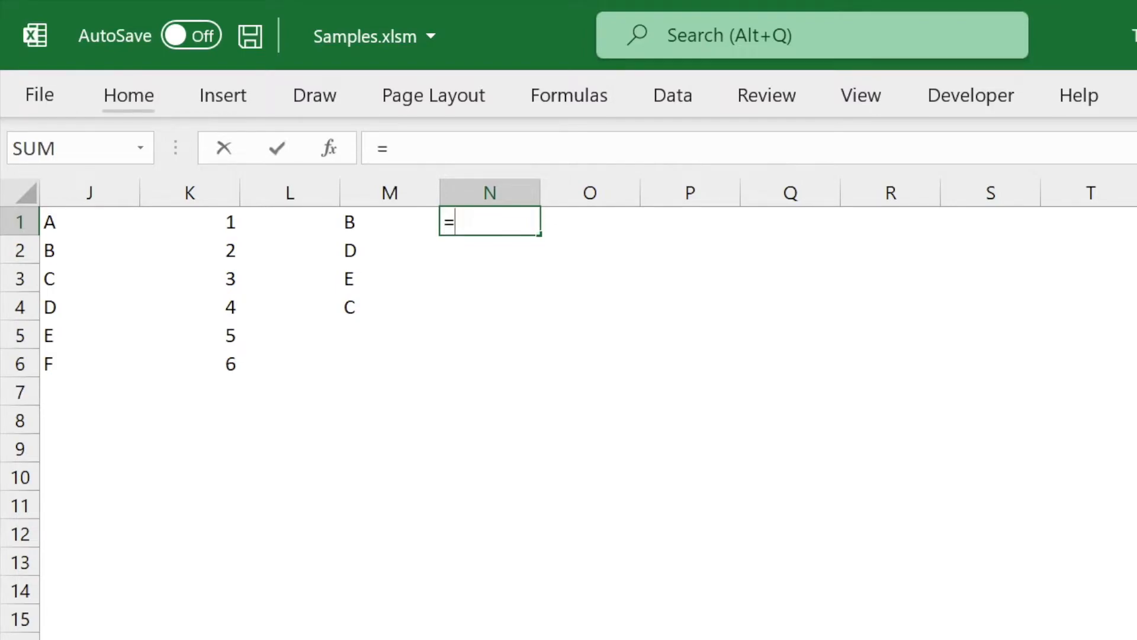
type("vlookup(")
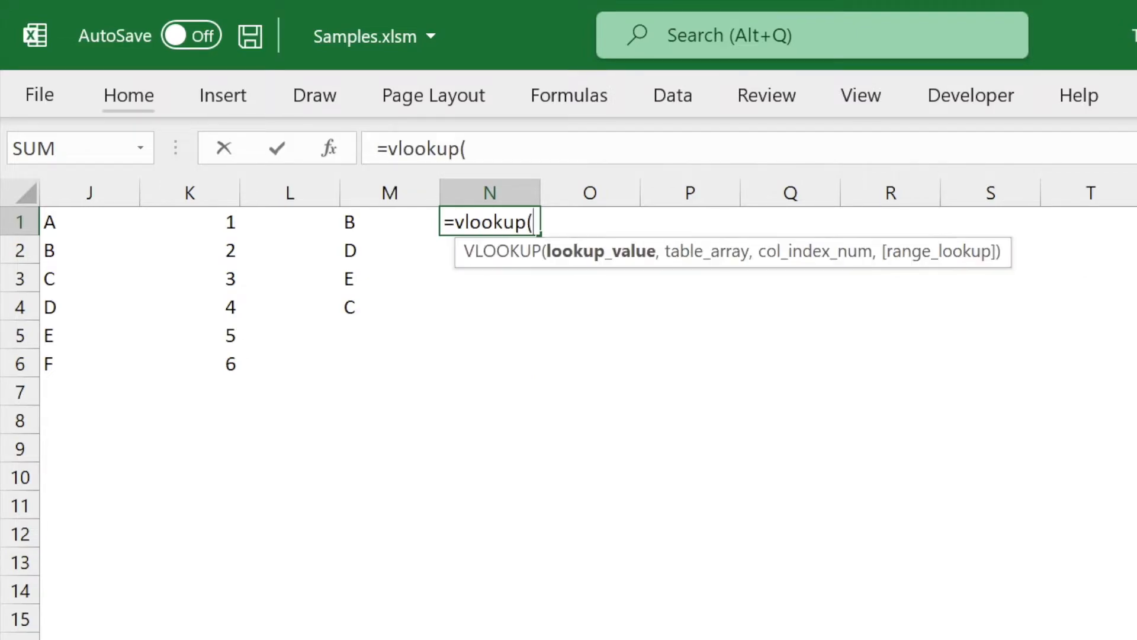
type("M1,")
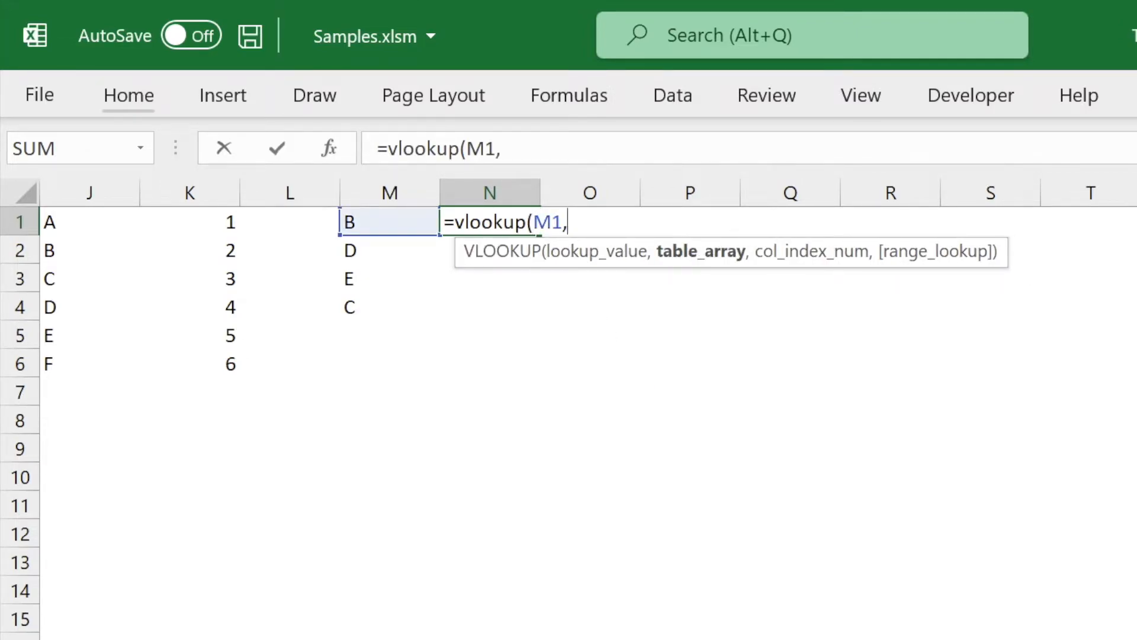
type("$J$")
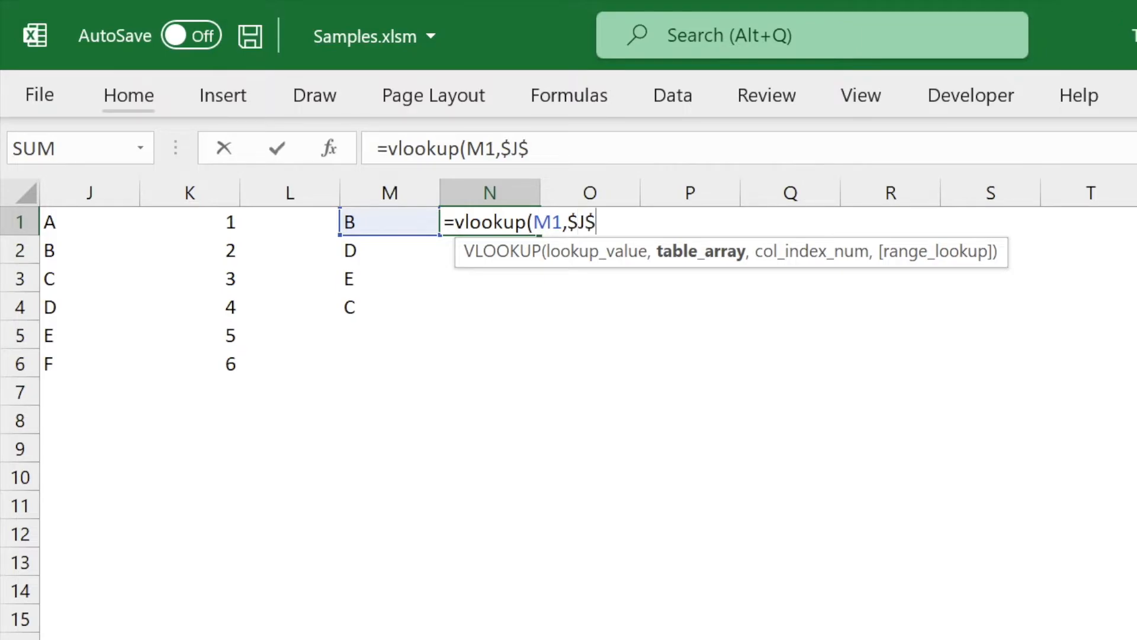
type("1:$K$6")
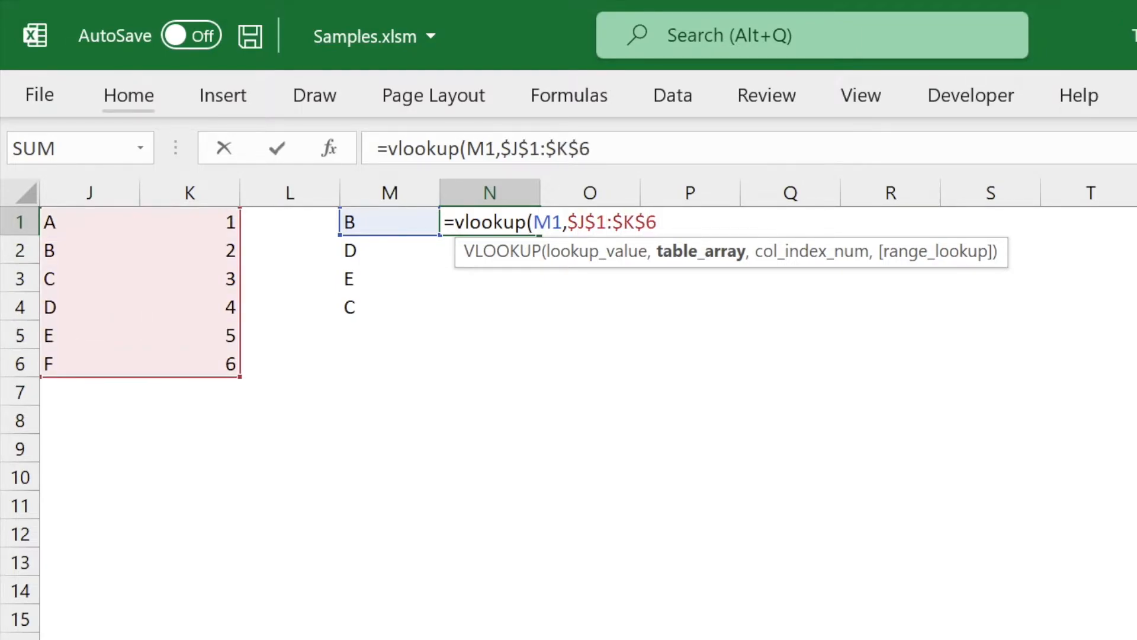
type(",2,false")
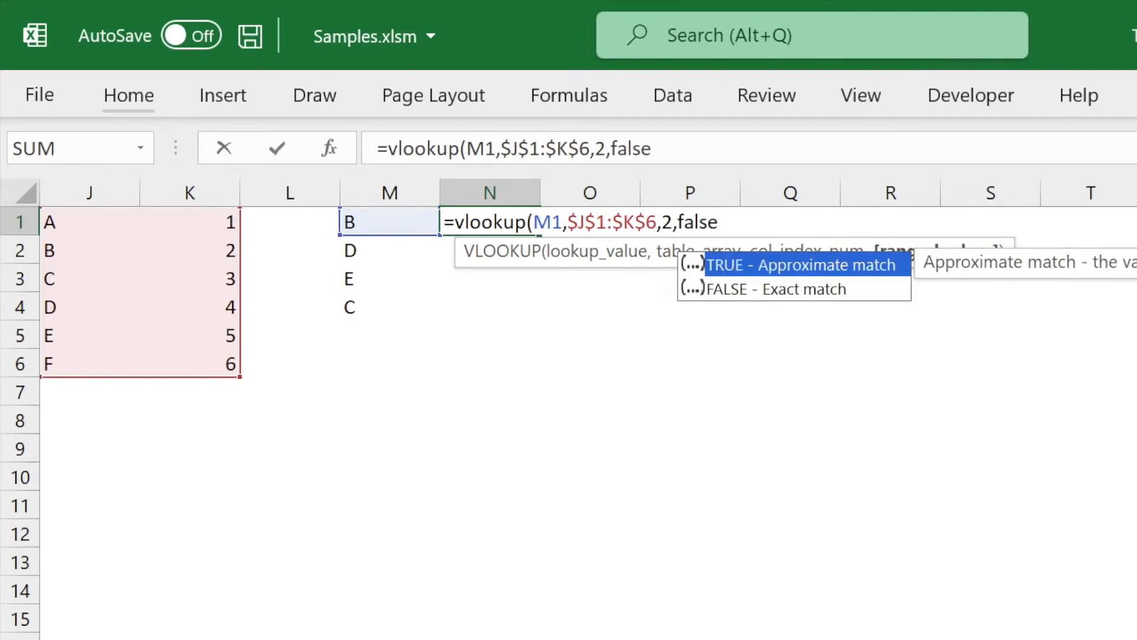
key("Return")
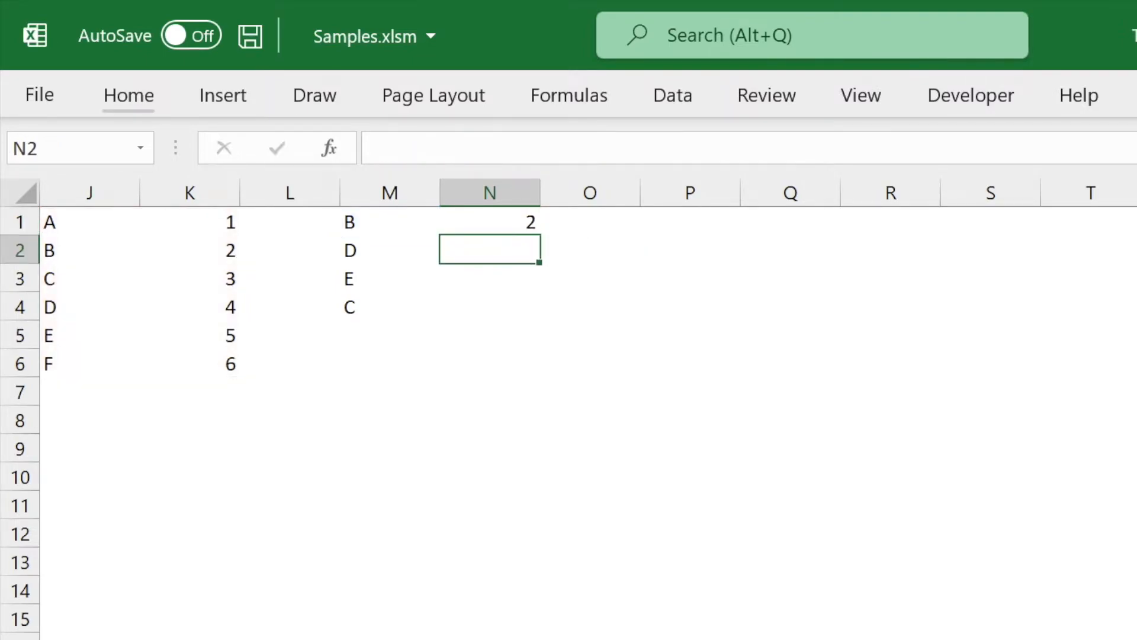
Copy the lookup formula from N1 into N2:N4
left_click(489, 222)
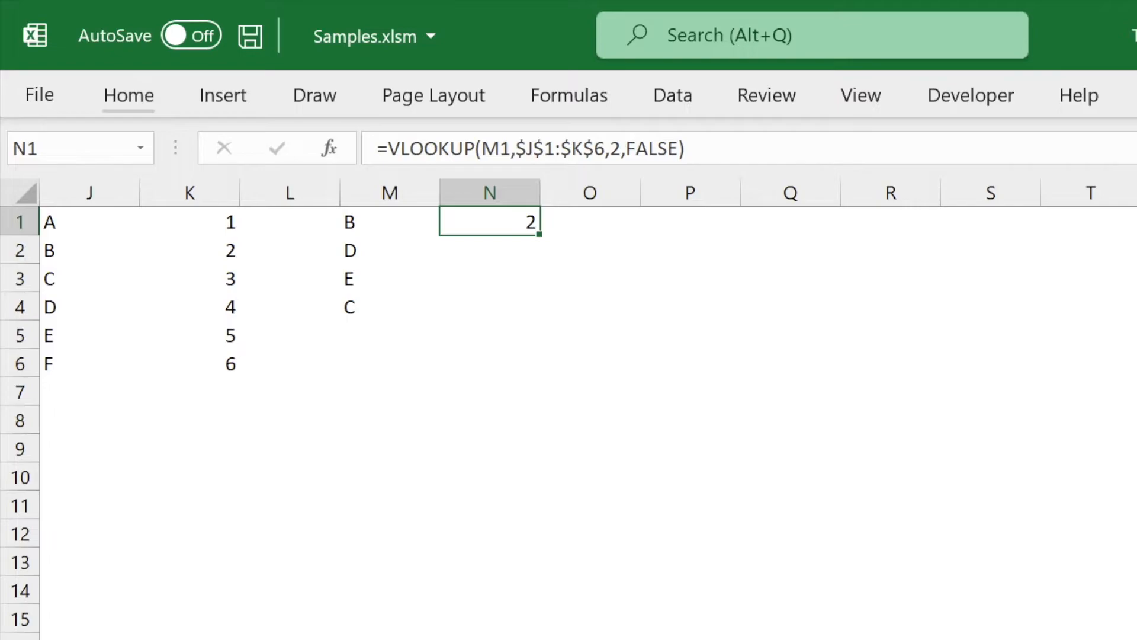
key("ctrl+c")
key("Down")
key("shift+Down")
key("shift+Down")
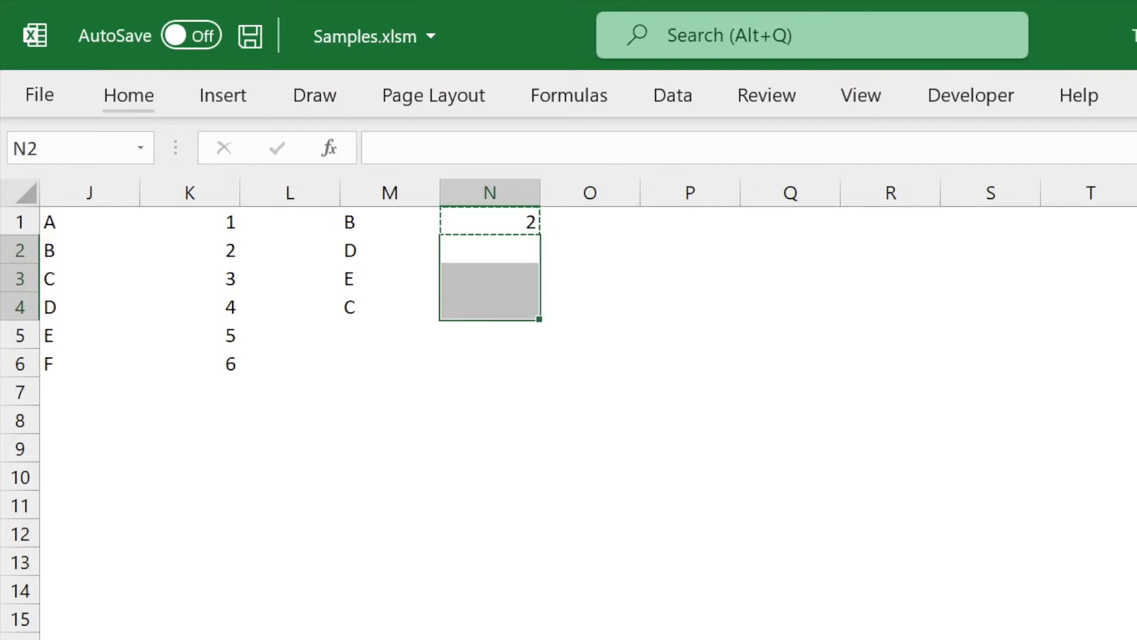
key("ctrl+v")
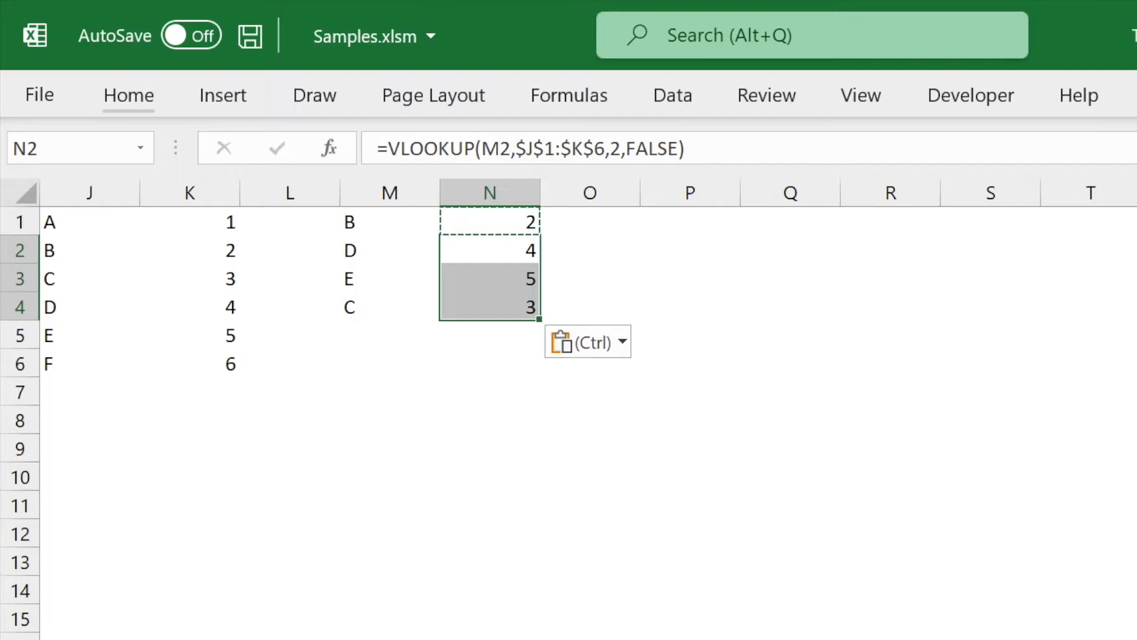
Enter the dynamic array formula =VLOOKUP(M1:M4,$J$1:$K$6,2,FALSE) in cell O1 to look up all four letters at once
left_click(590, 221)
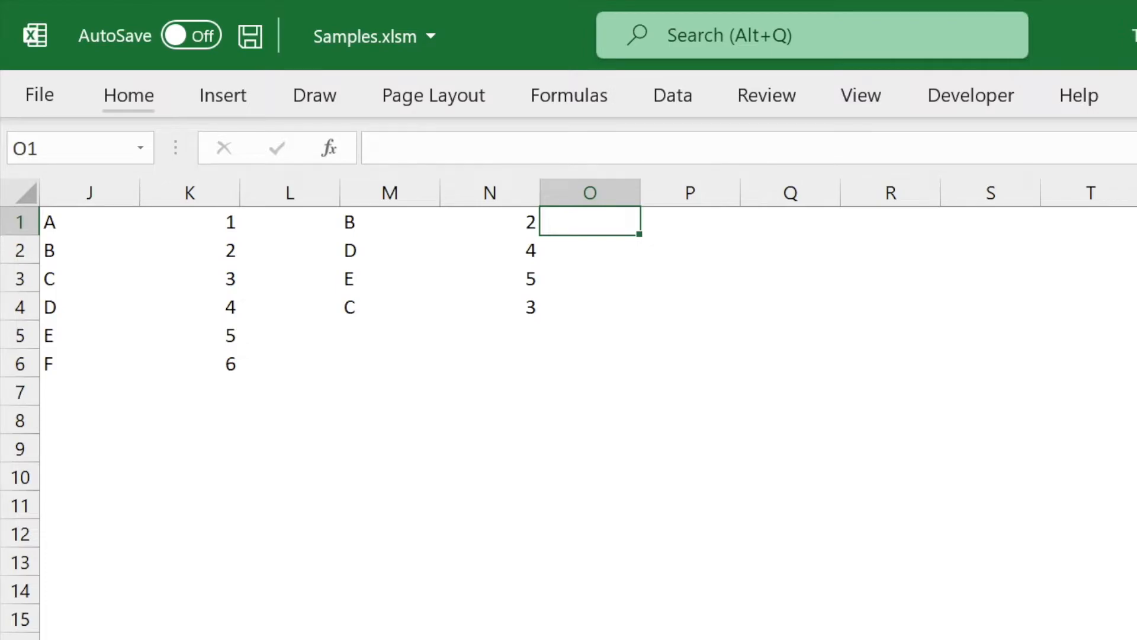
type("=vlo")
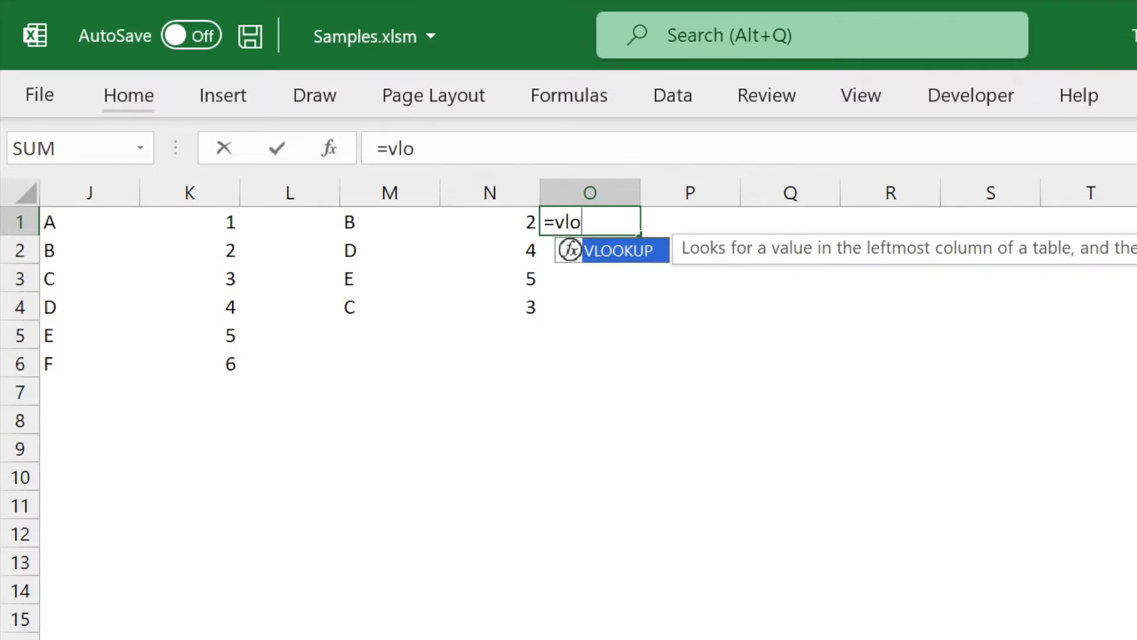
type("okup(")
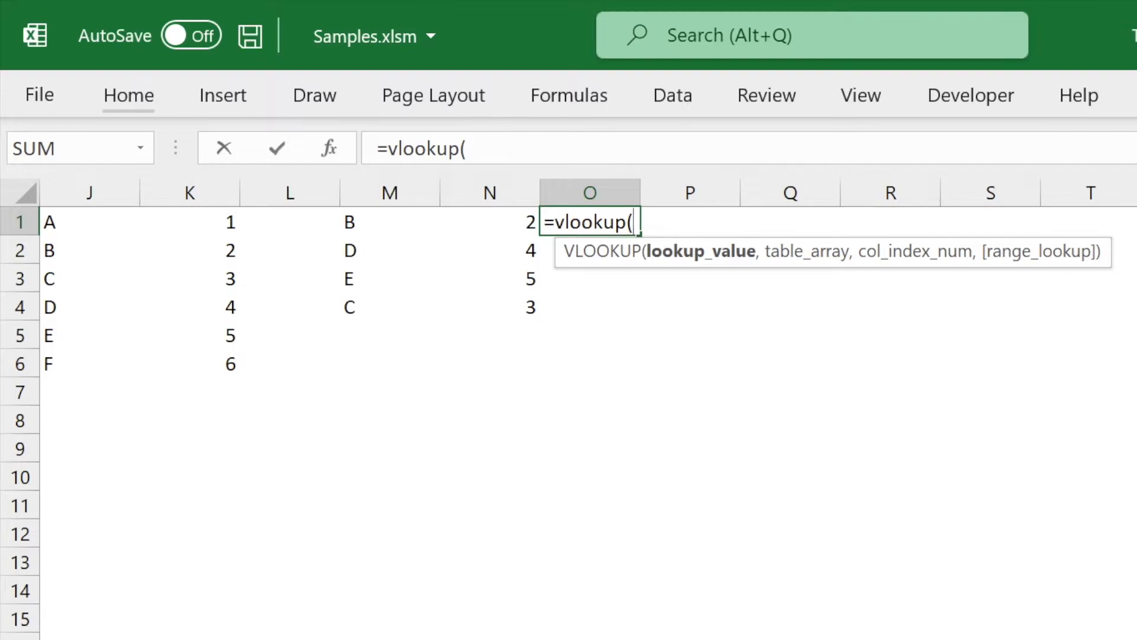
type("M1:M")
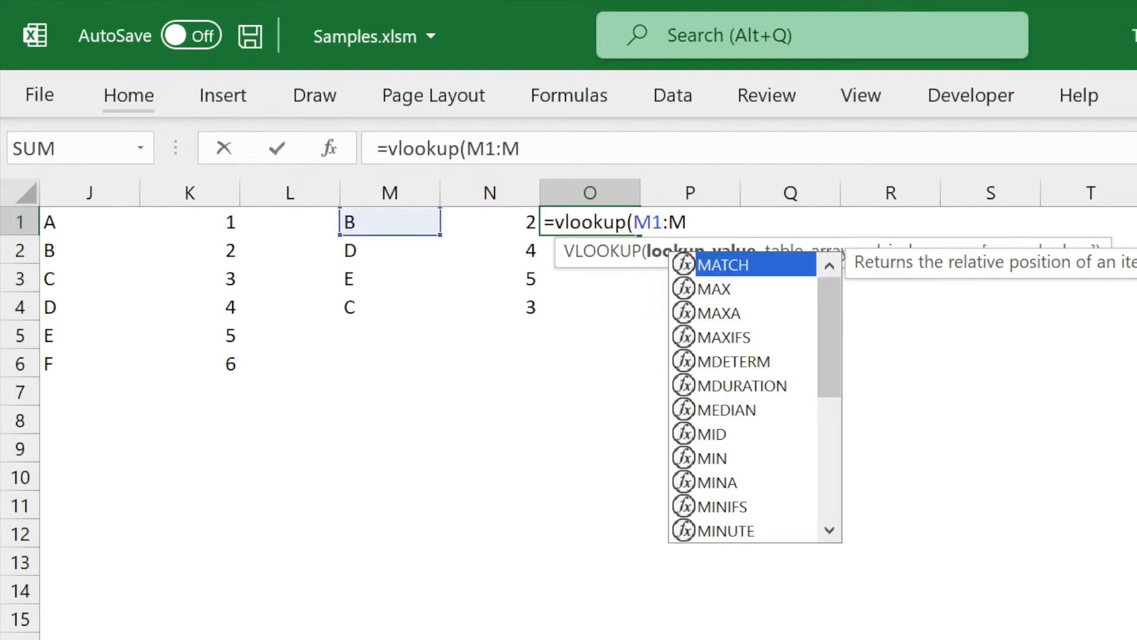
type("4,$")
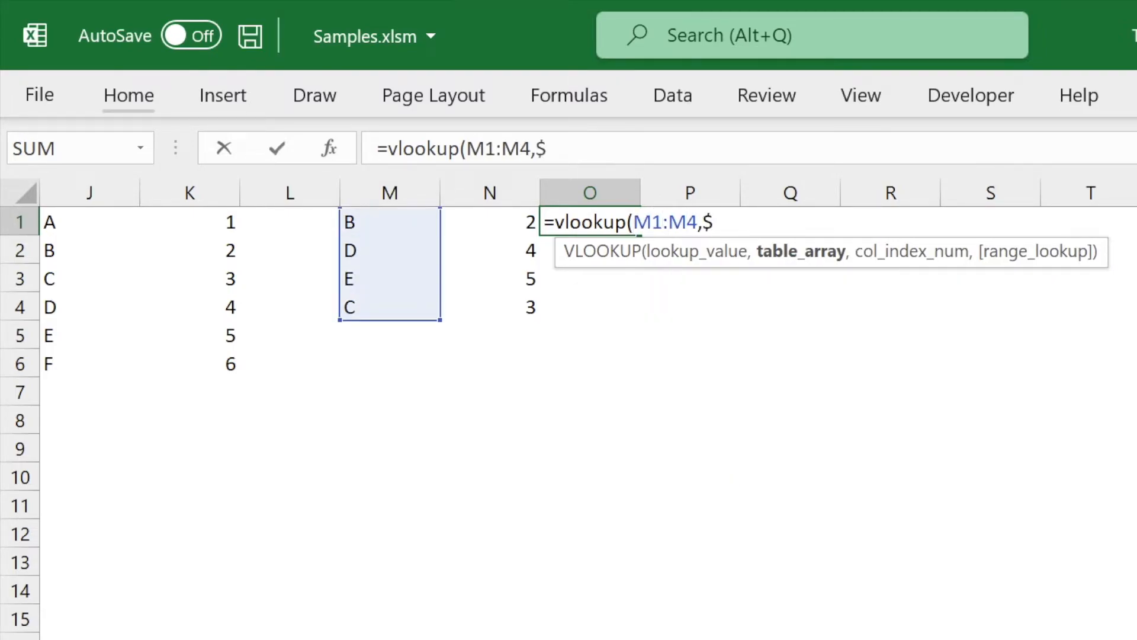
type("J$1:")
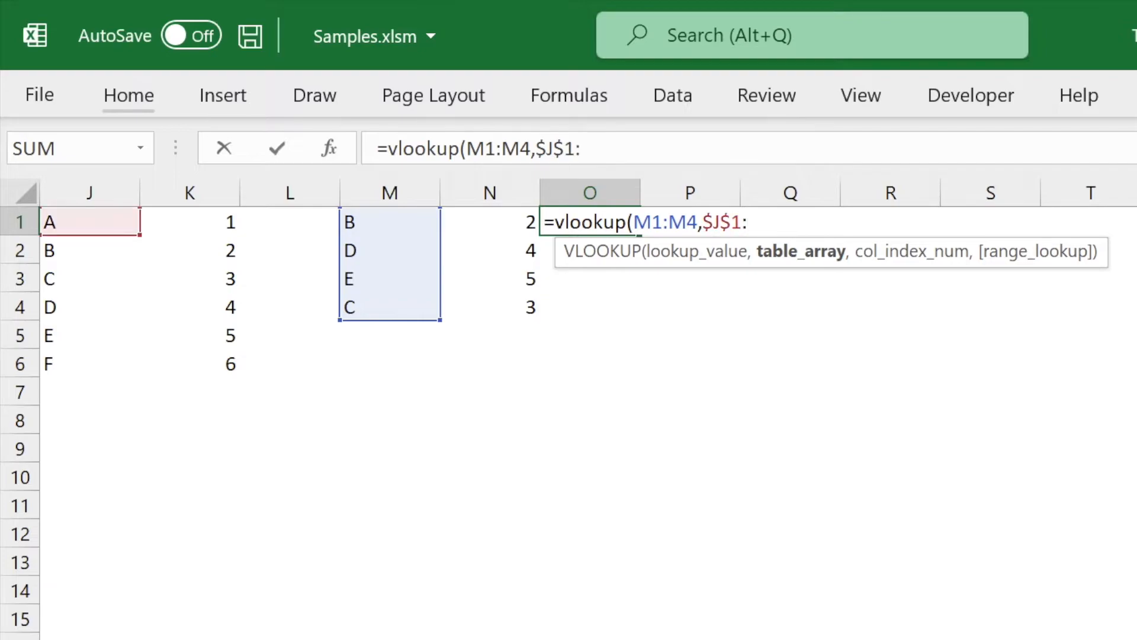
type("$K$")
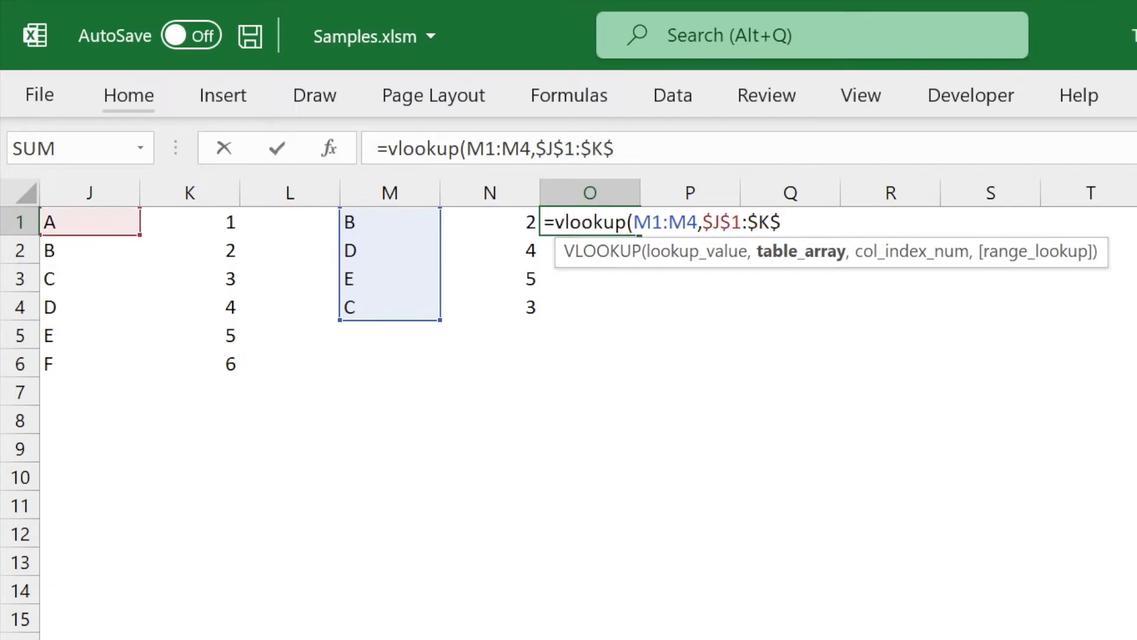
type("6,")
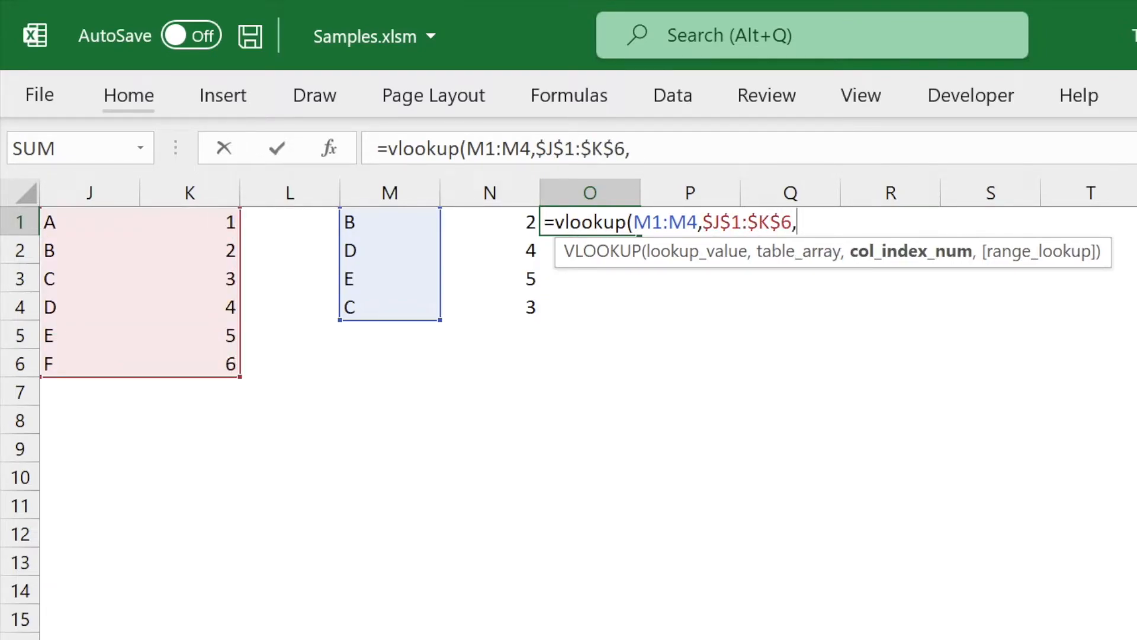
type("2,false)")
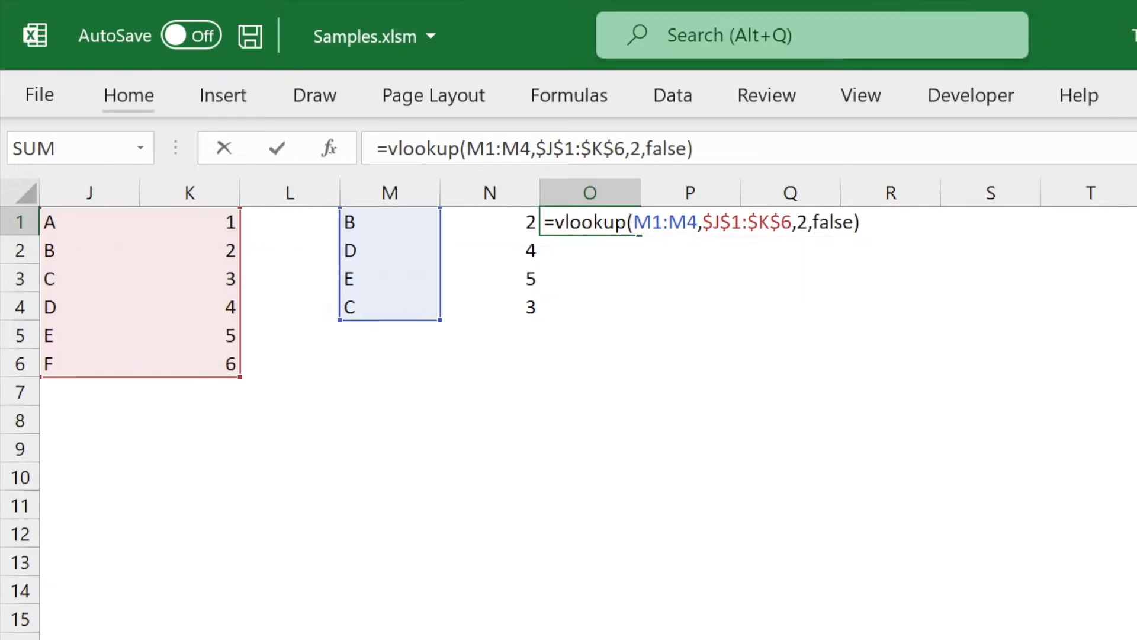
key("Return")
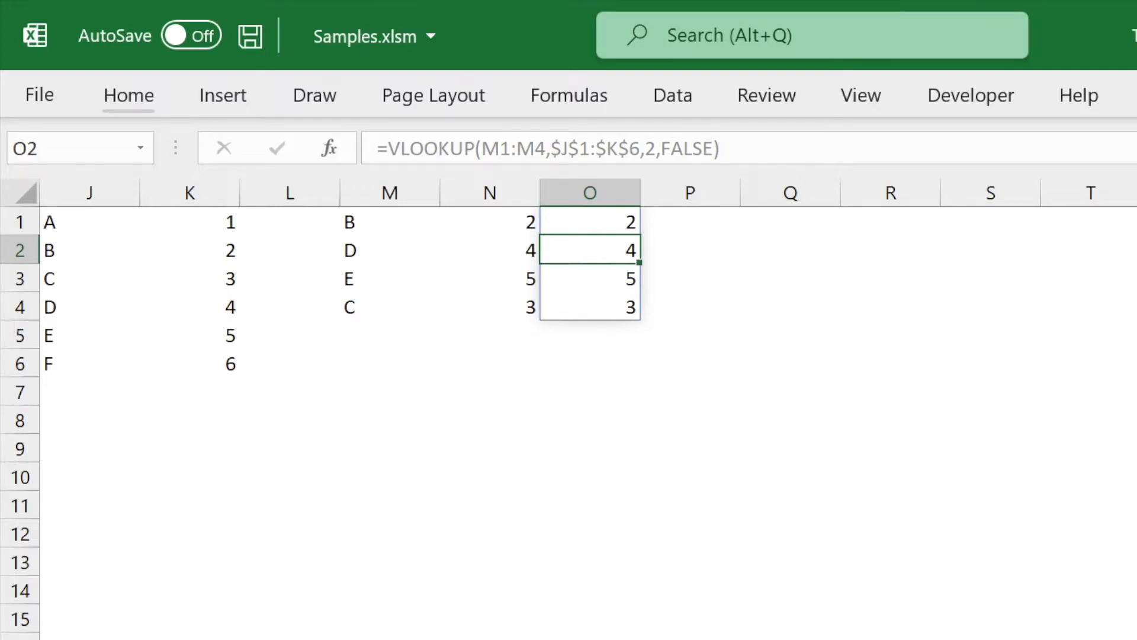
Compare the lookup formula cell O1 with spilled cell O2, and examine the range and constant in D1's formula
left_click(590, 221)
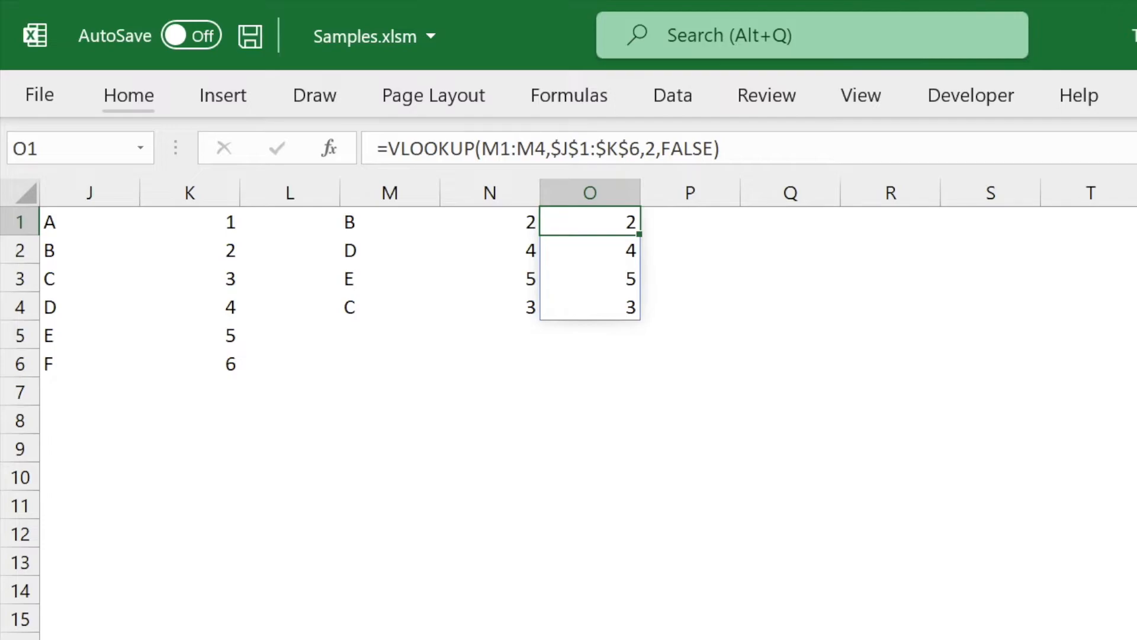
left_click(590, 250)
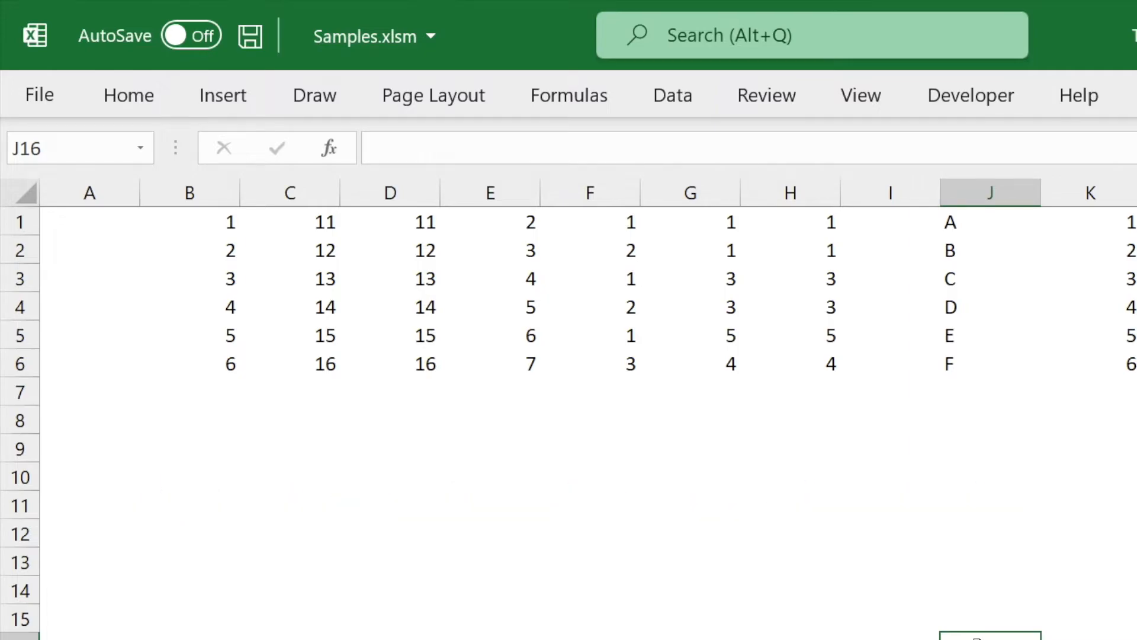
left_click(401, 225)
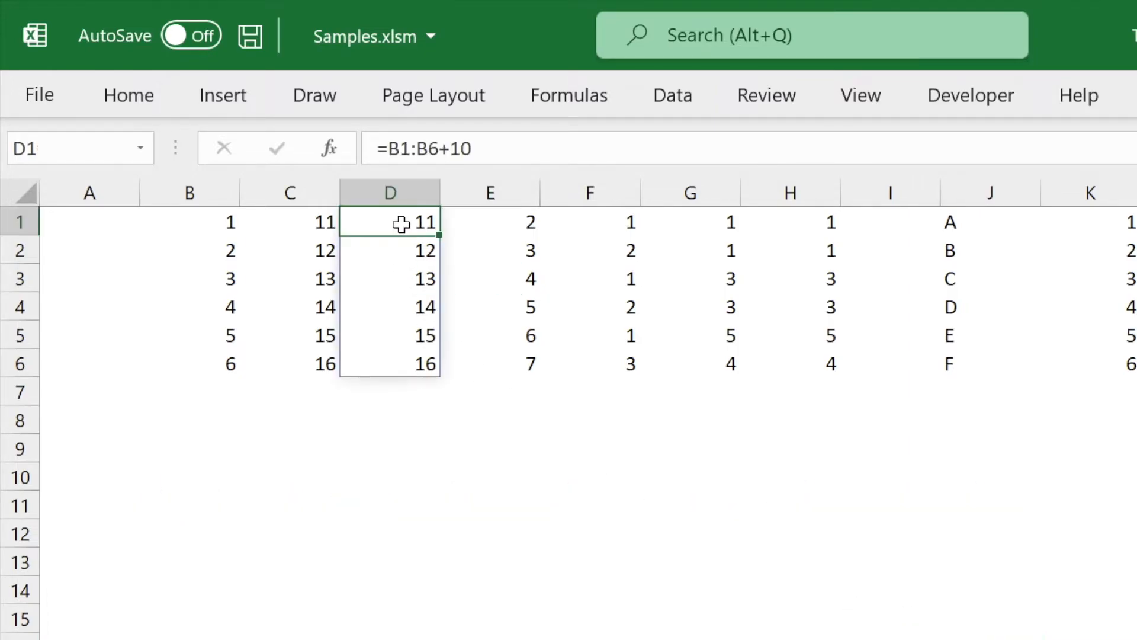
double_click(402, 225)
left_click_drag(404, 225, 357, 227)
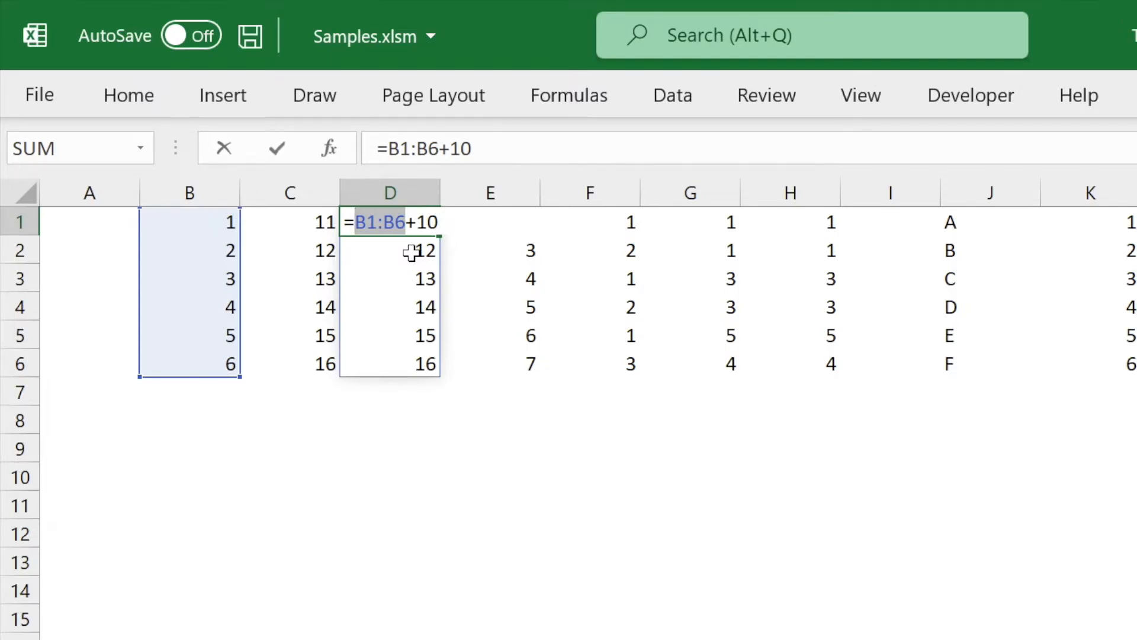
left_click_drag(417, 222, 463, 226)
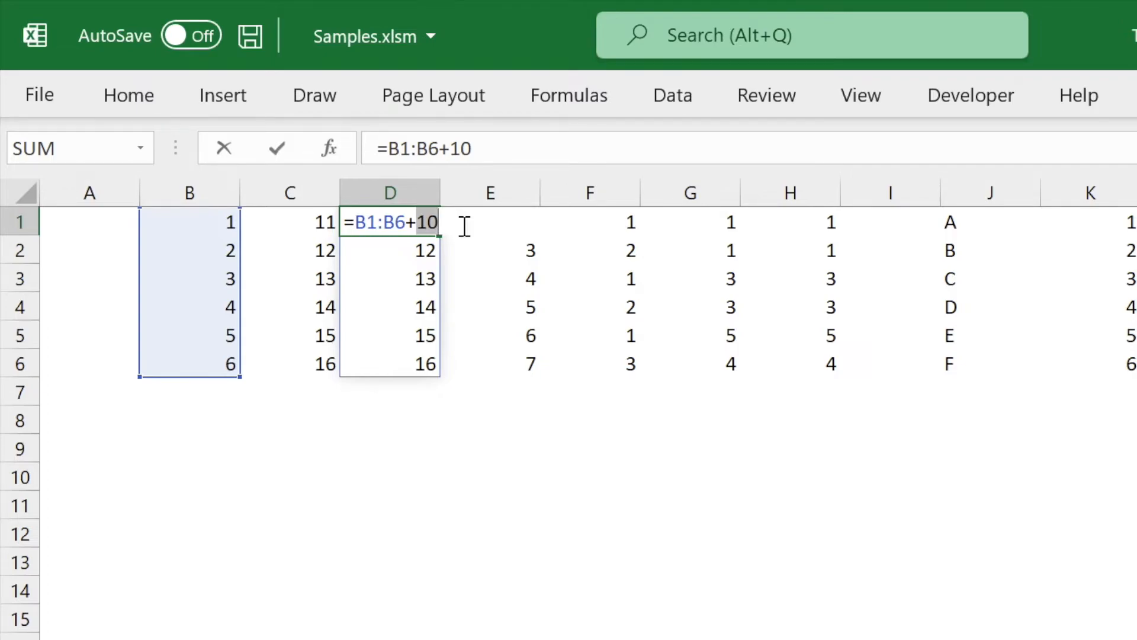
key("Return")
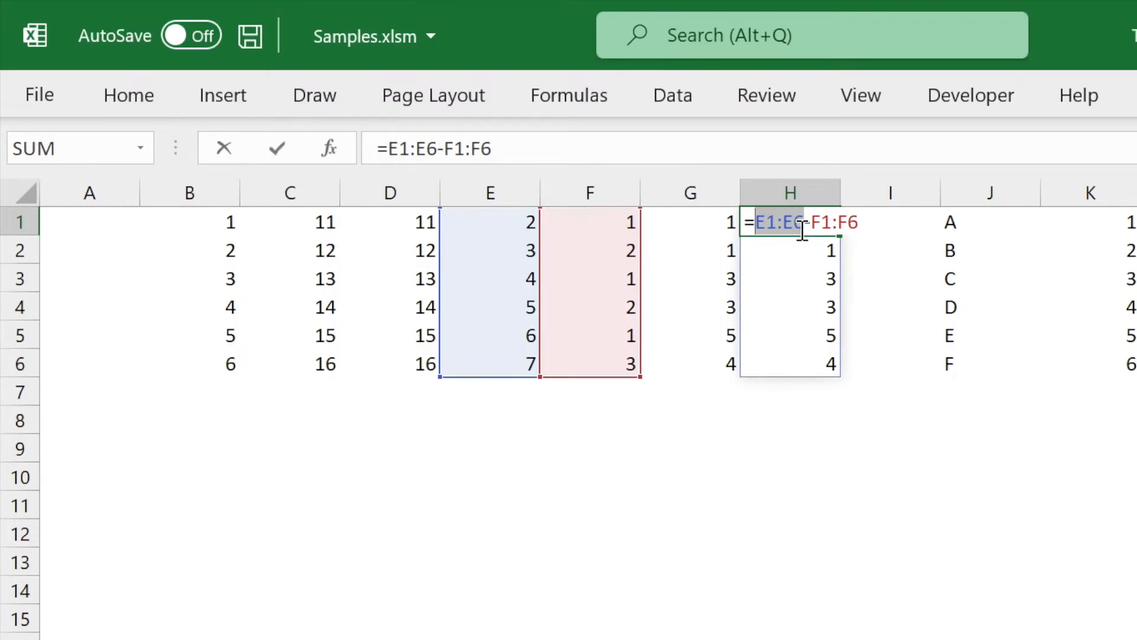
Examine the ranges in H1's subtraction formula and the individual arguments of the VLOOKUP formula in O1
left_click_drag(812, 223, 901, 221)
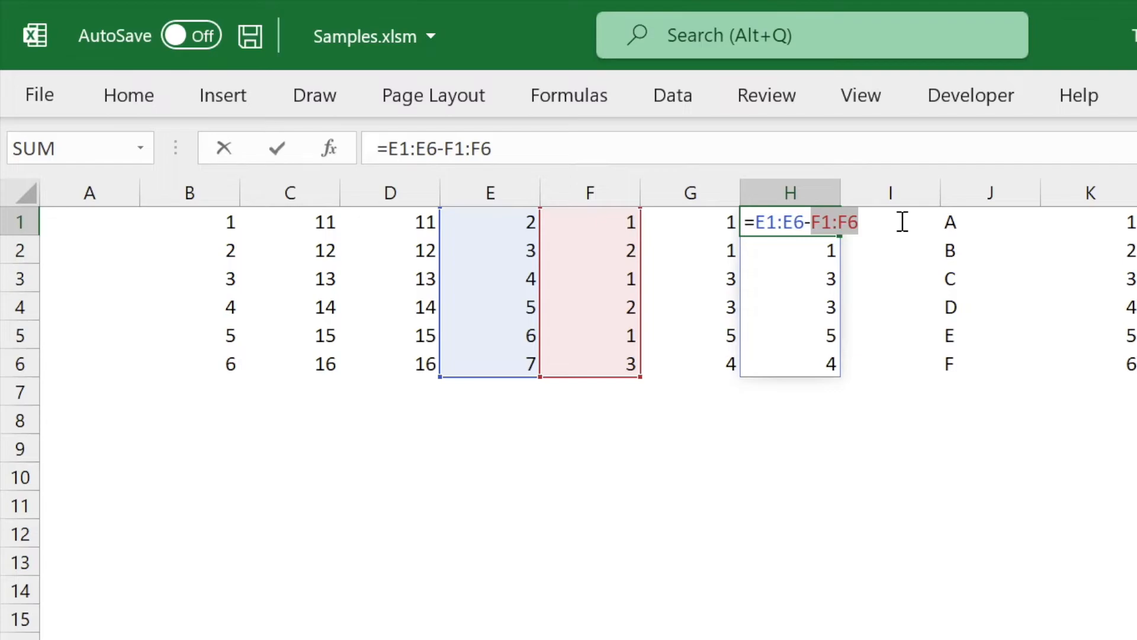
key("Return")
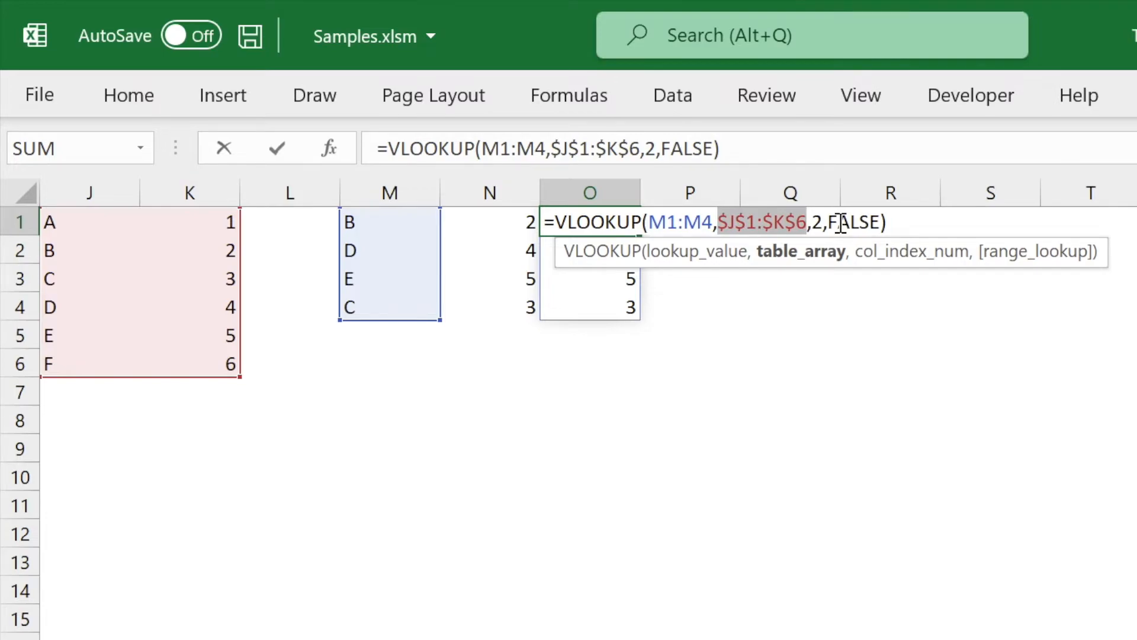
left_click(682, 251)
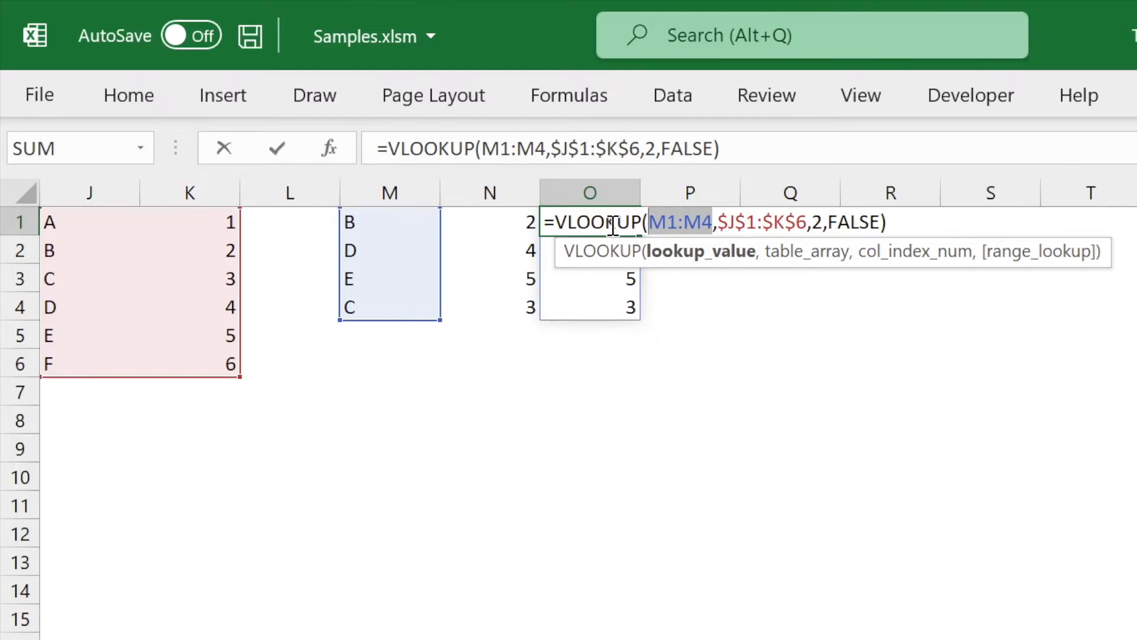
double_click(815, 222)
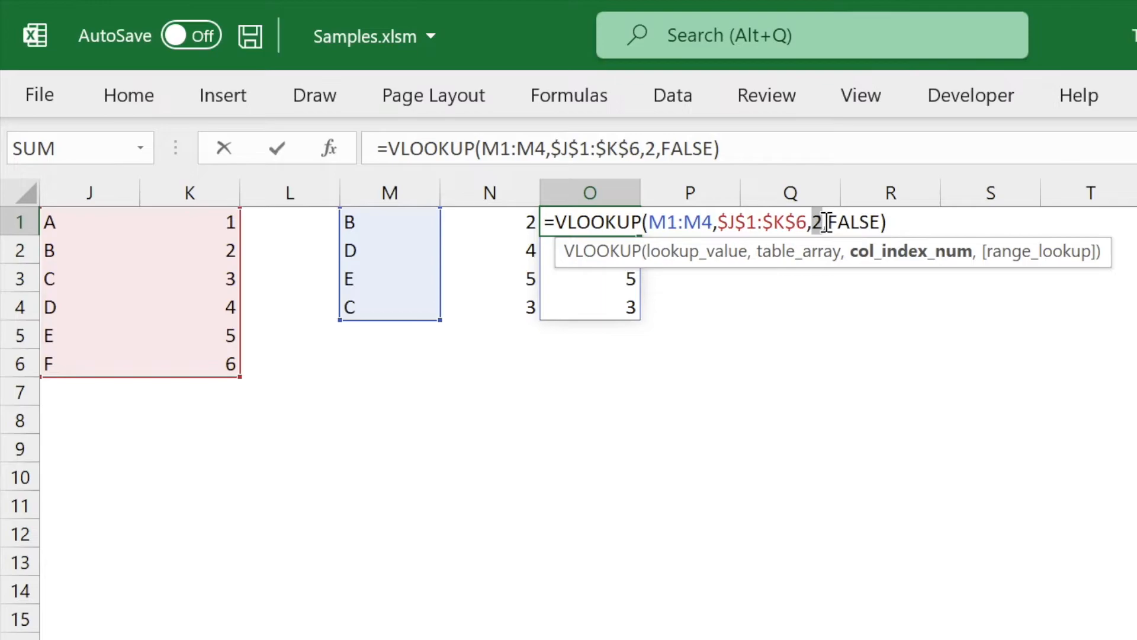
left_click_drag(829, 222, 881, 223)
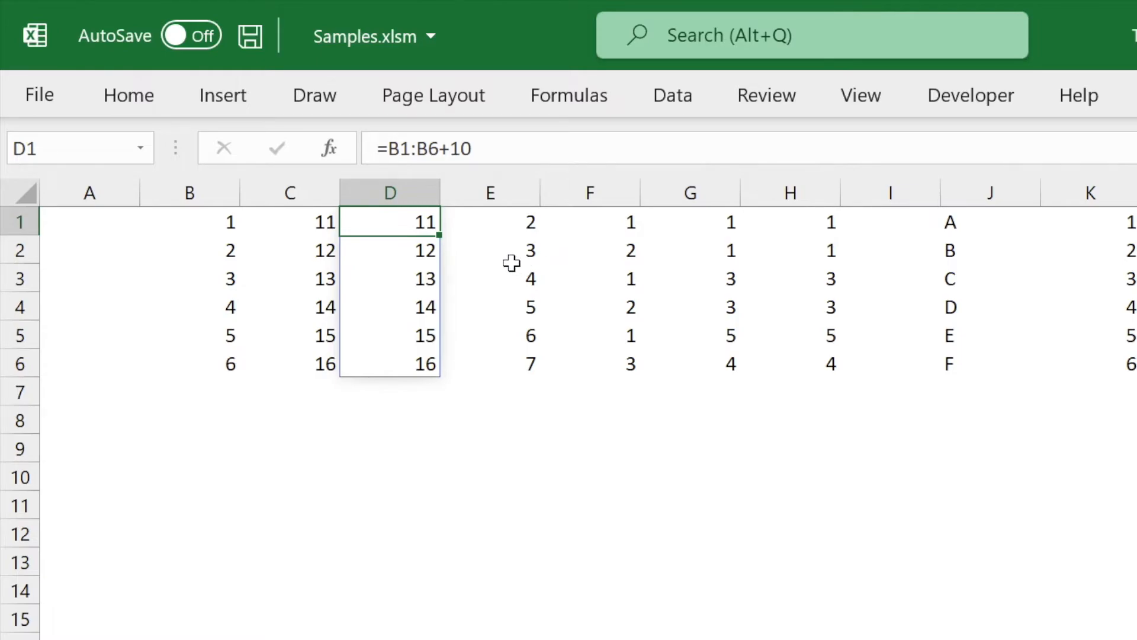
Review the dynamic array formulas in D1 and H1 once more, leaving both as they are
double_click(395, 223)
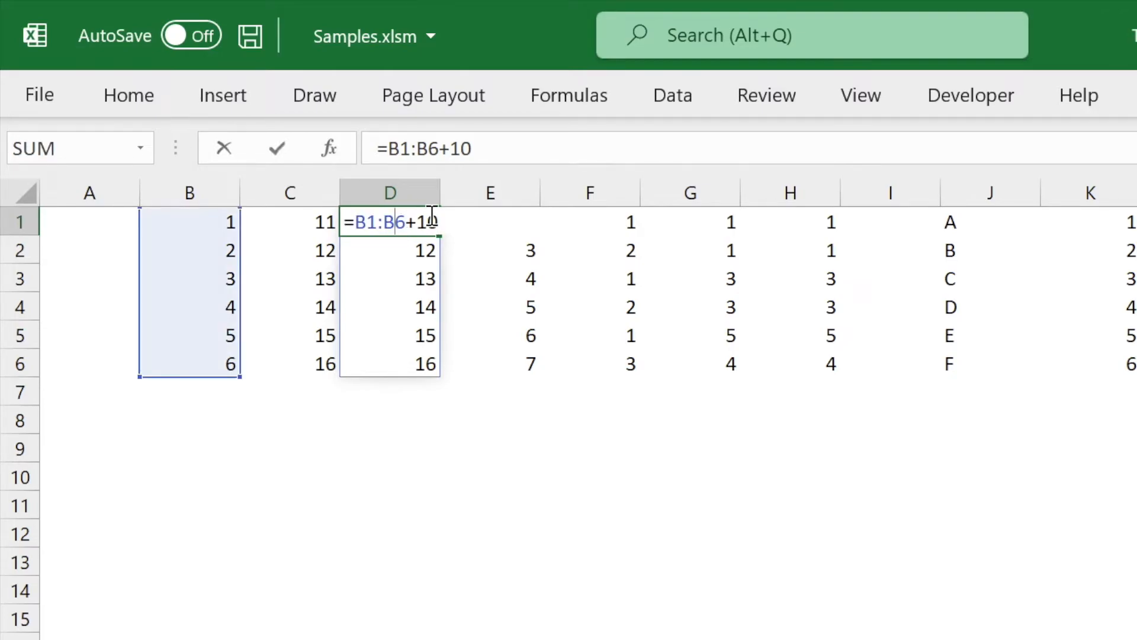
key("Return")
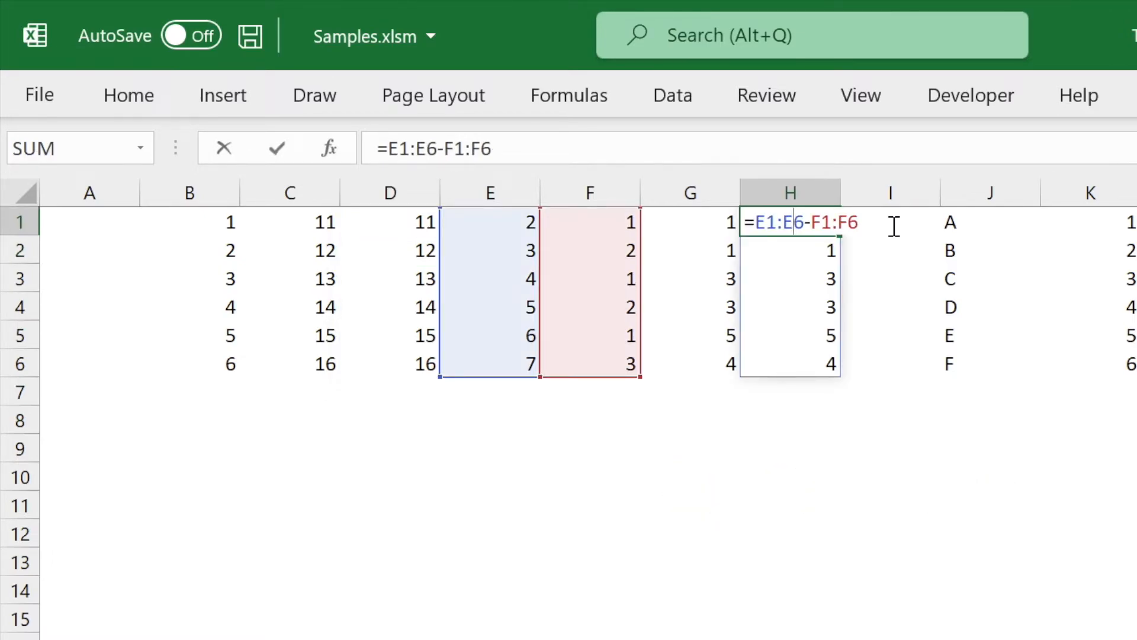
key("Return")
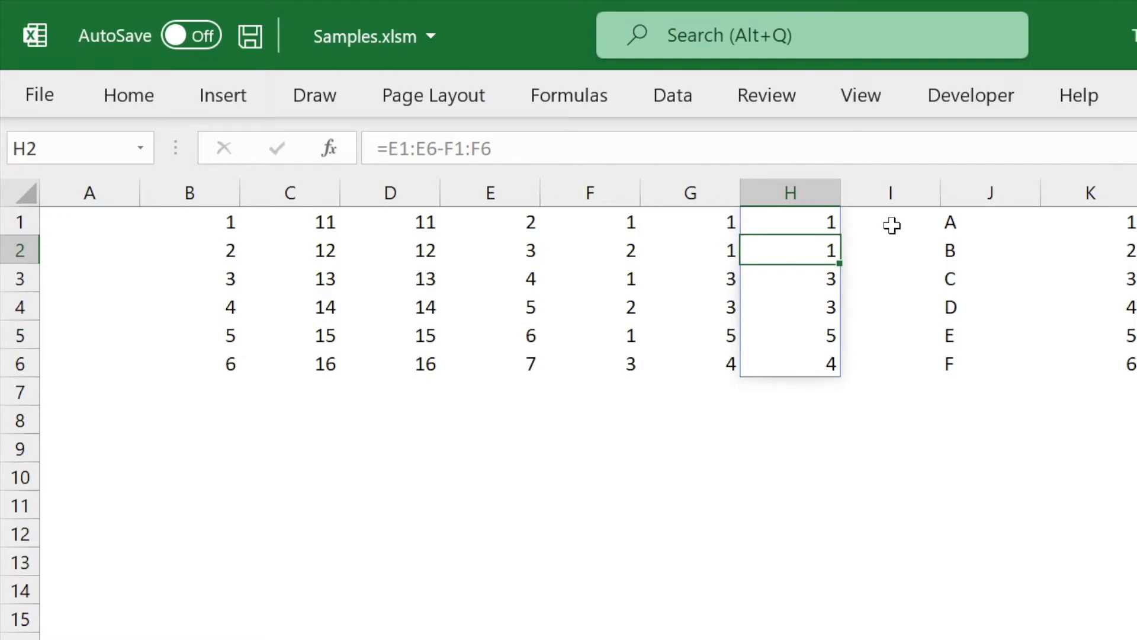
Enter the text sss in H4 to block the spill range, and inspect the formula cell H1
key("Down")
key("Down")
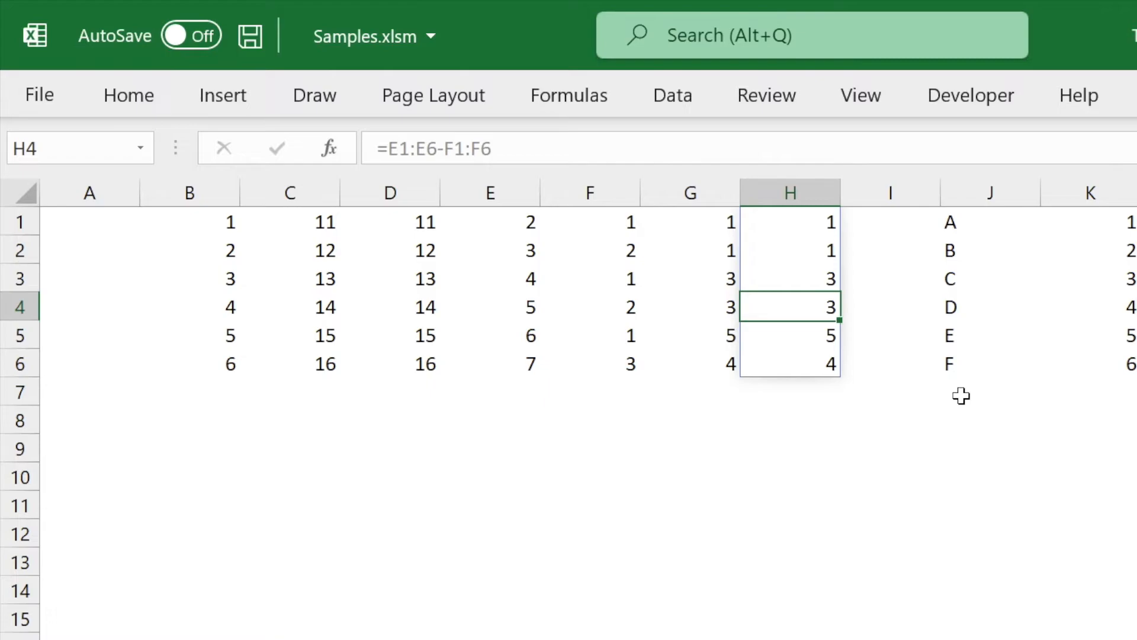
type("sss")
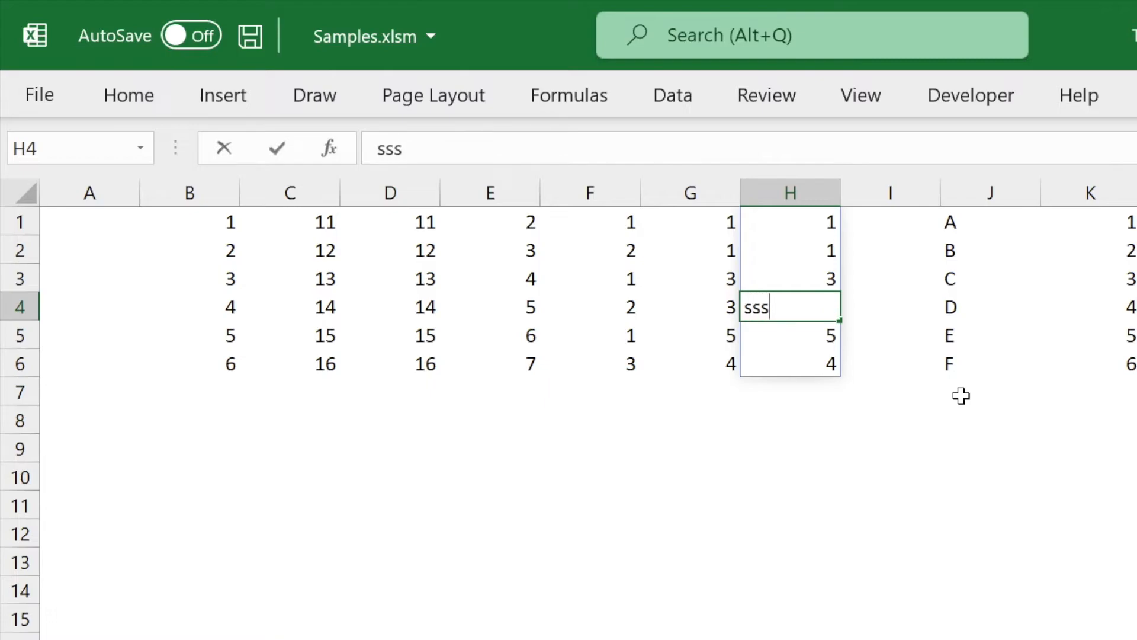
key("Return")
key("Up")
key("Up")
key("Up")
key("Up")
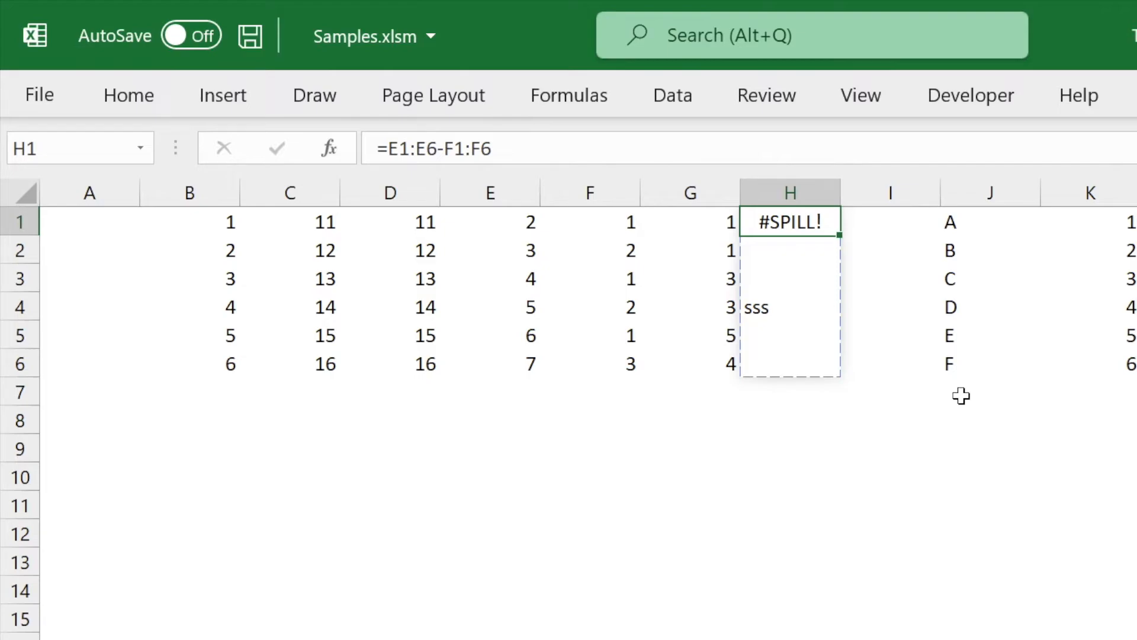
Clear the blocking text from cell H4 so the formula in H1 can spill again
key("Down")
key("Down")
key("Down")
key("Delete")
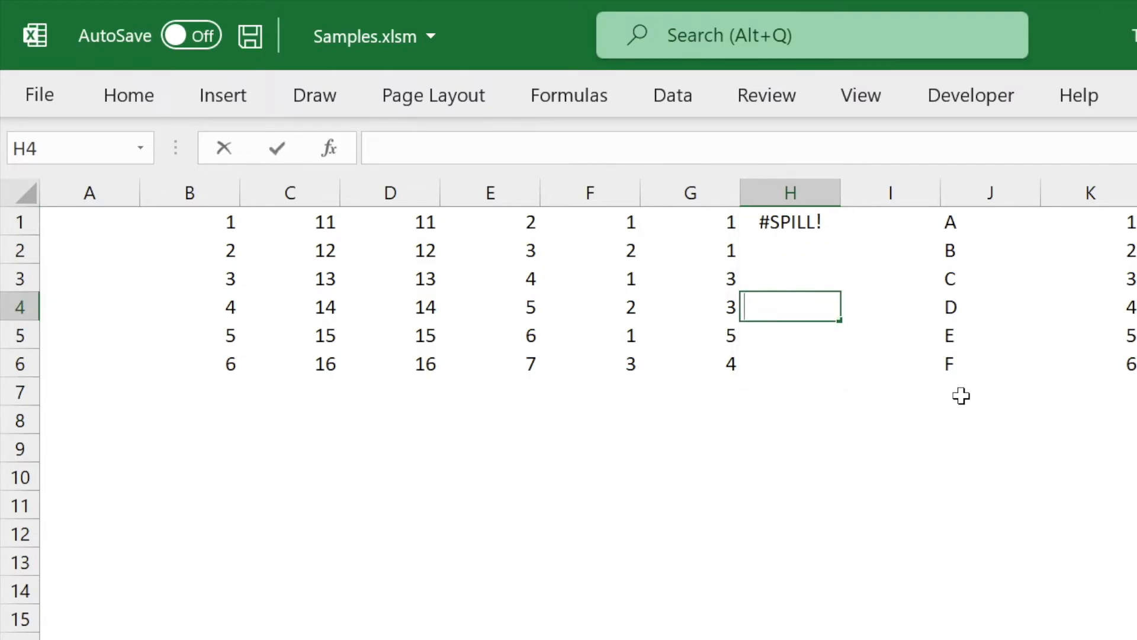
key("Down")
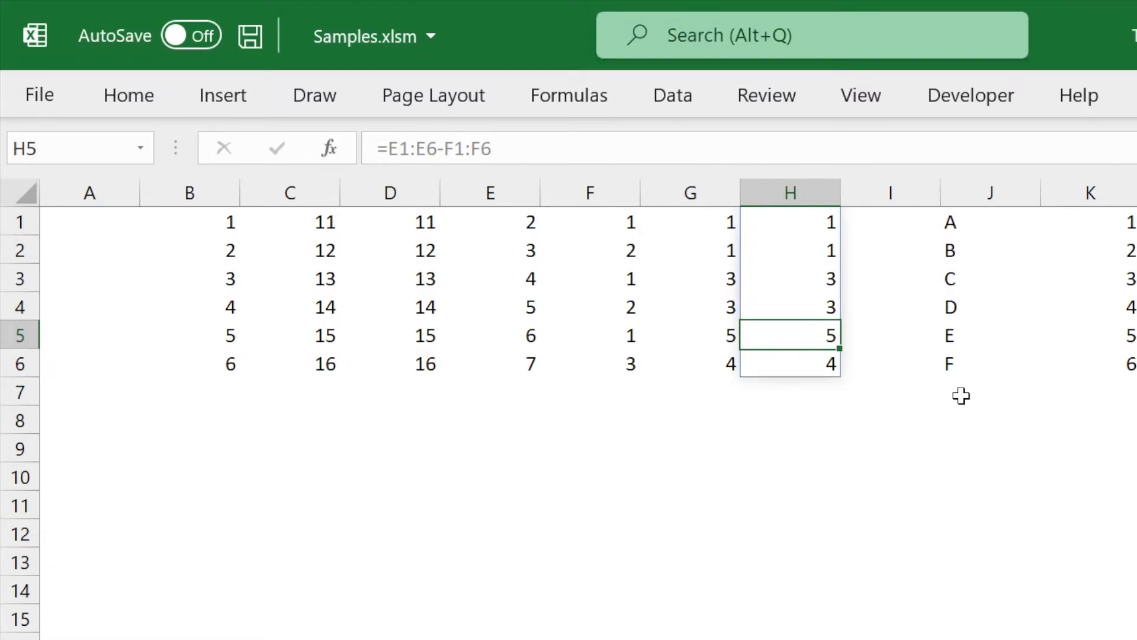
Block the spill range by entering qdfdsq in H5, and clear that cell again
type("qdfdsq")
key("Return")
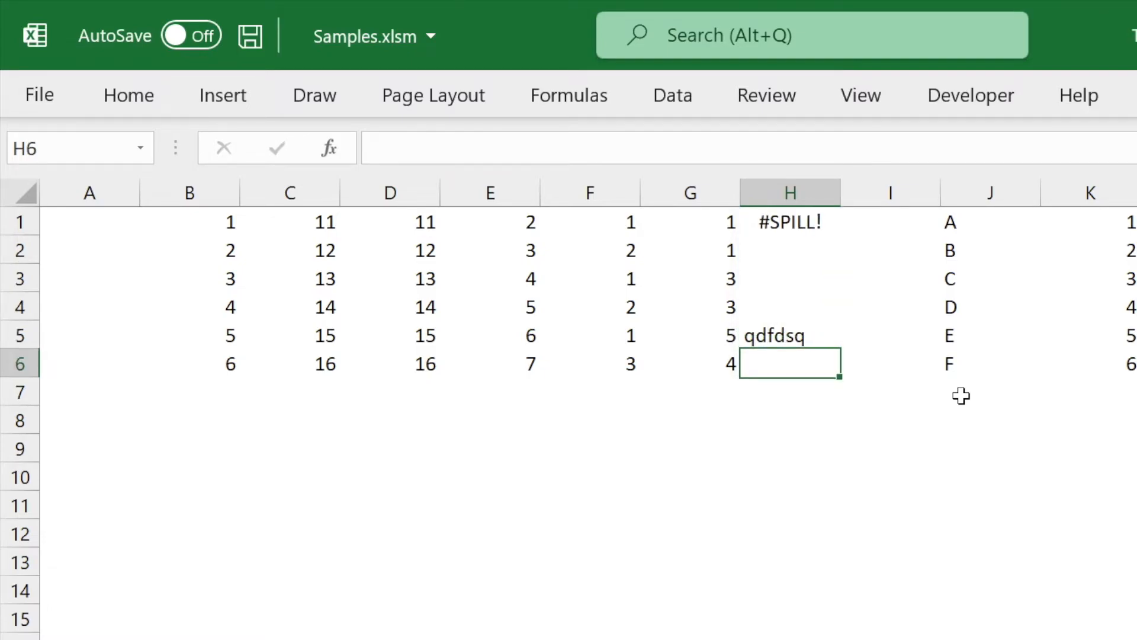
key("Up")
key("Delete")
key("Down")
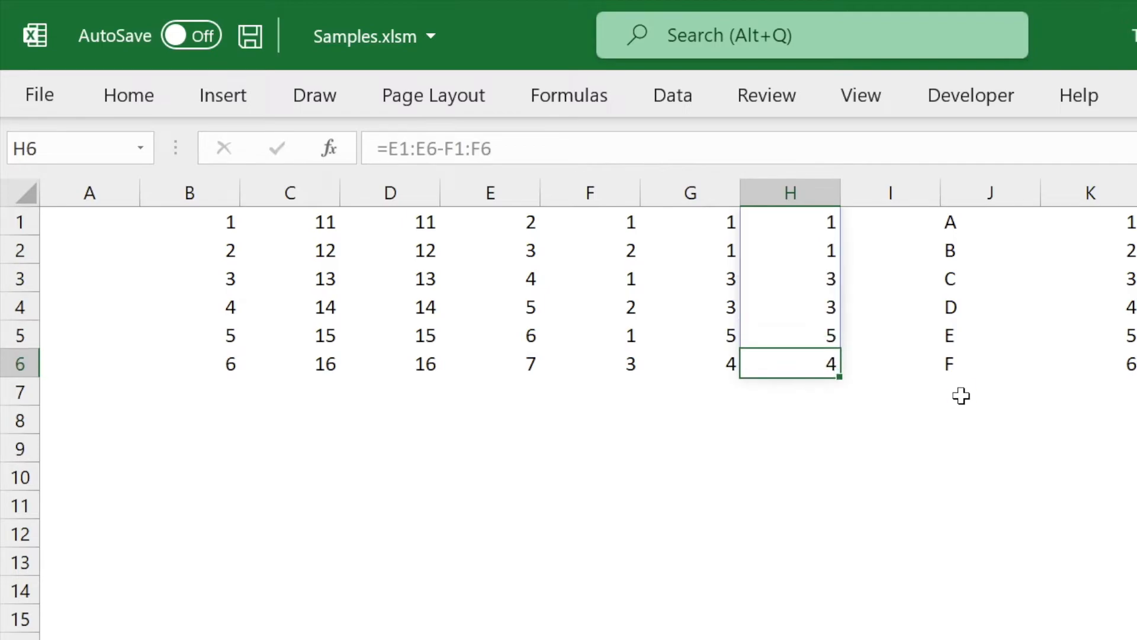
key("Up")
key("Up")
key("Up")
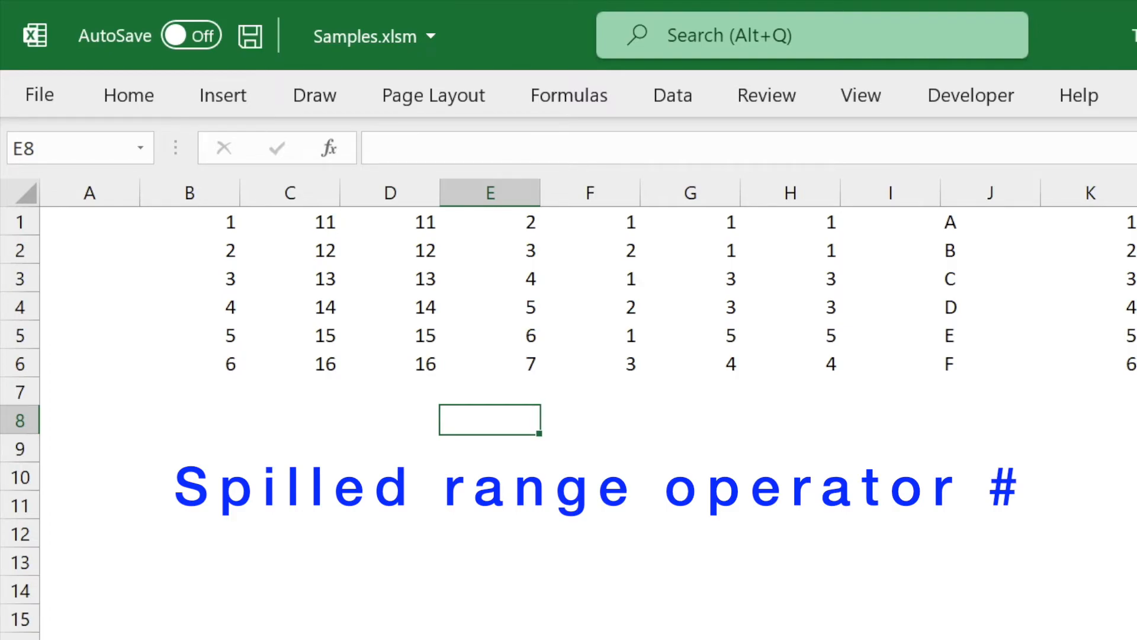
Enter the formula =D1:D6 in cell E8 to reference the spilled values by their full range
type("=D1")
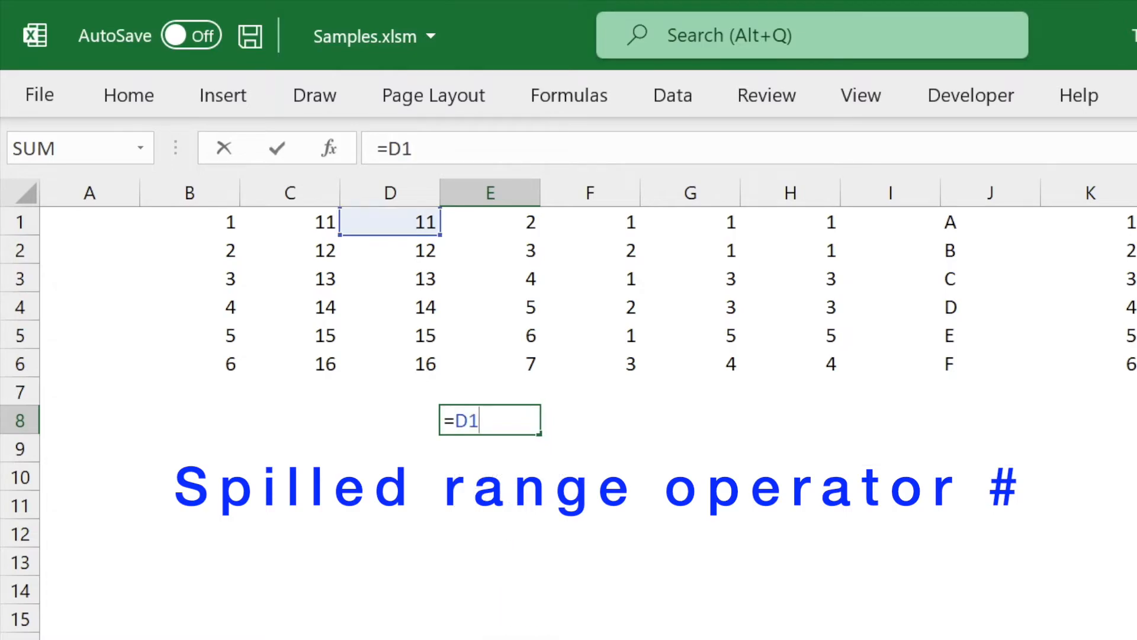
type(":D6")
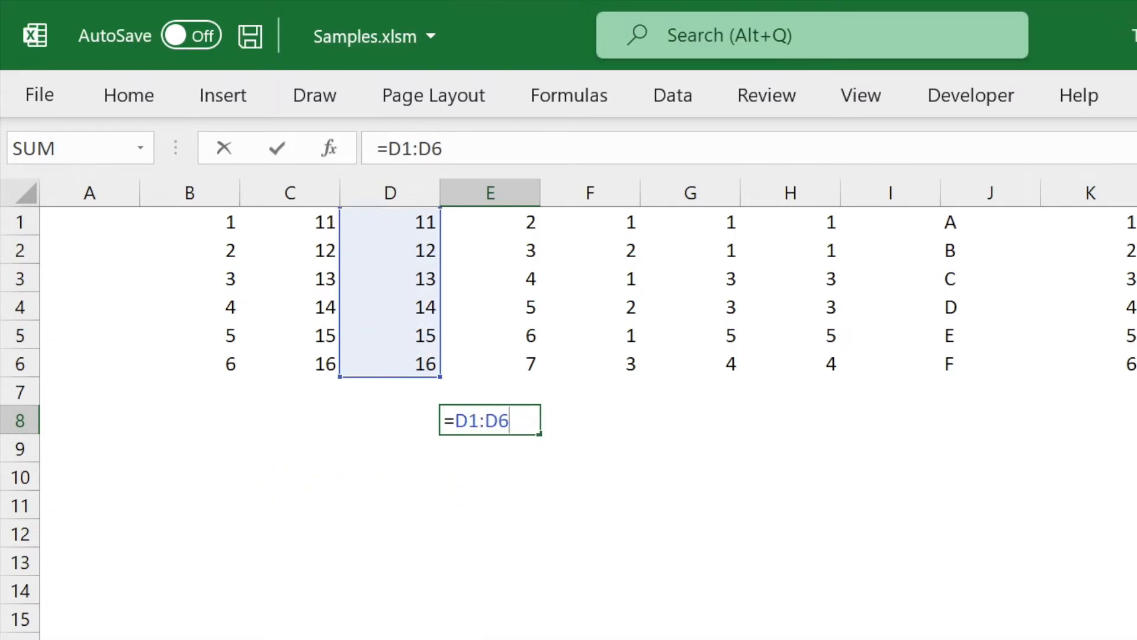
key("Tab")
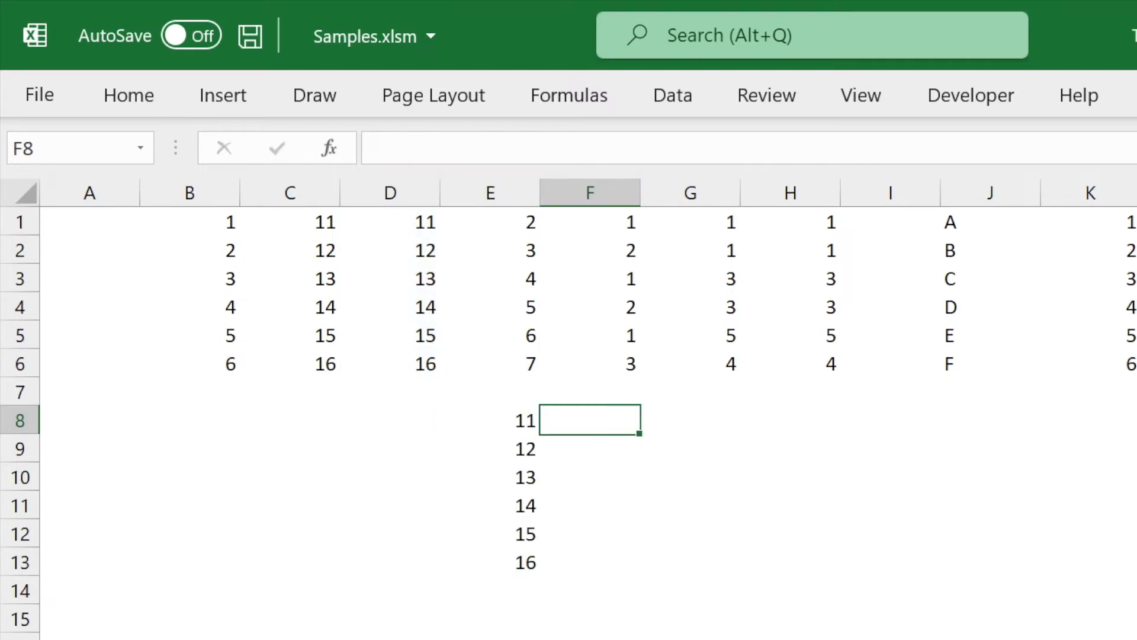
Enter the formula =D1# in cell F8 to reference the same values with the spilled range operator
type("=")
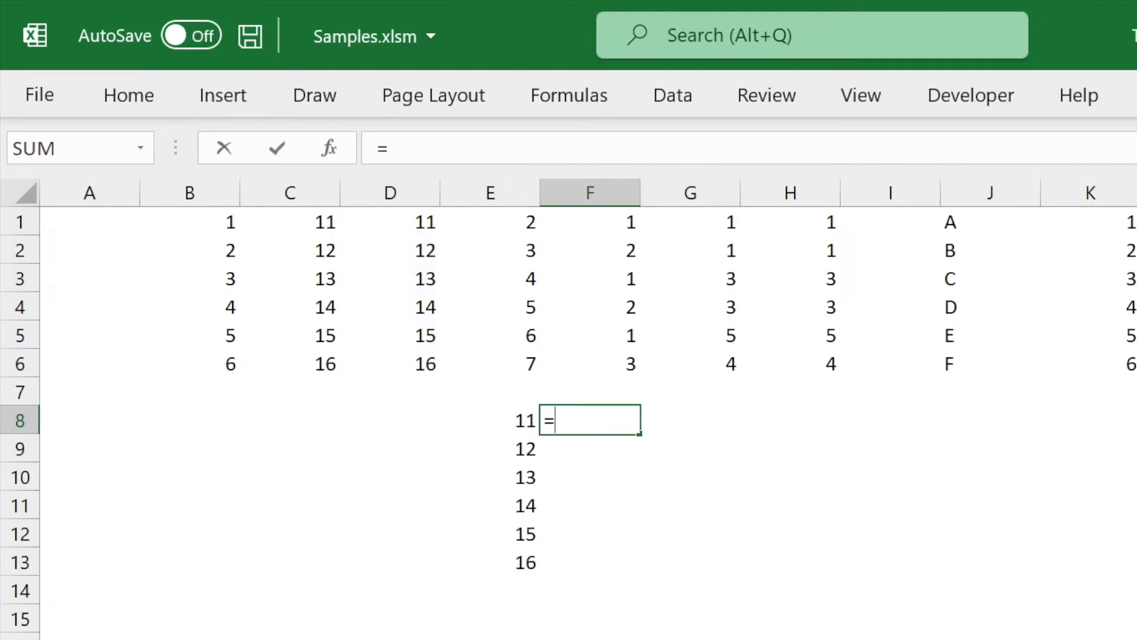
type("D1#")
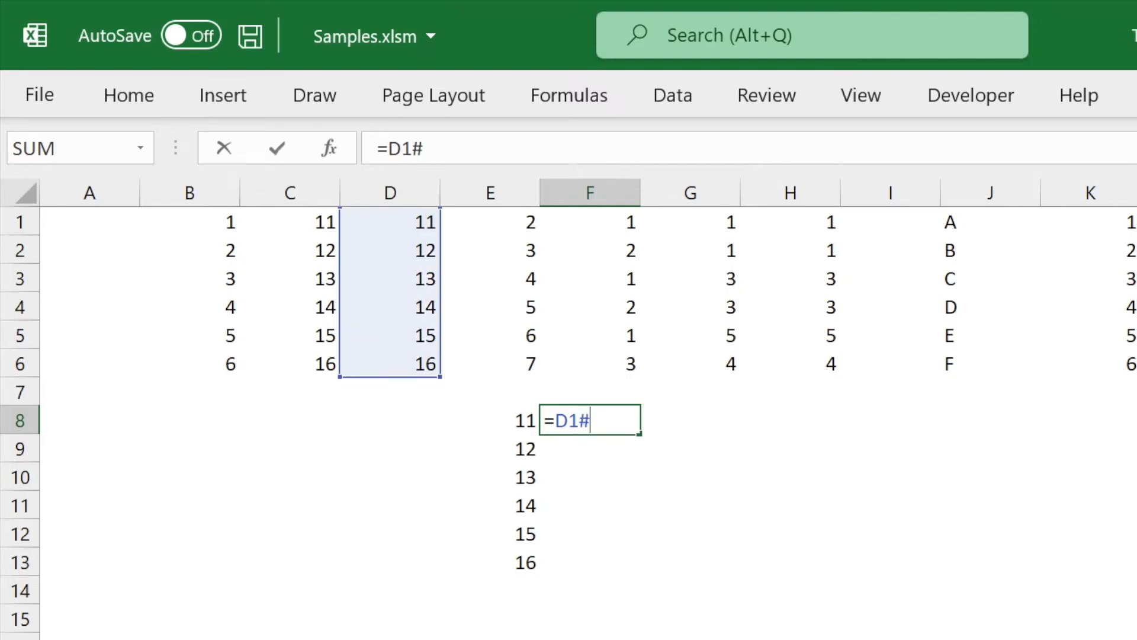
key("Return")
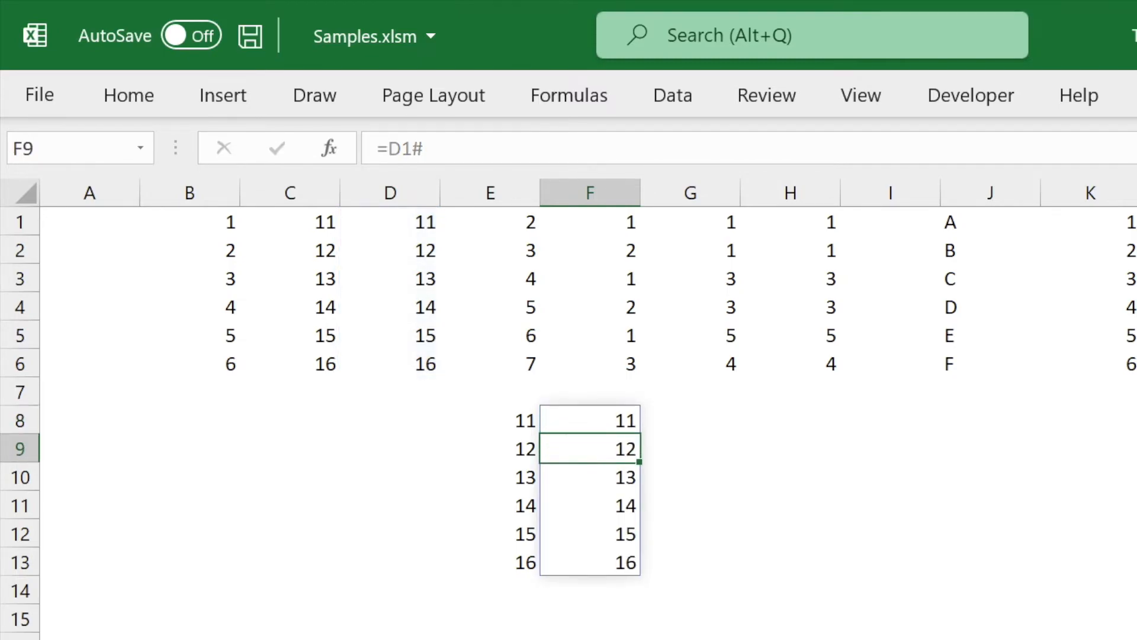
Examine the # operator in F8's formula and the dynamic array formula in D1 that it refers to
key("Up")
key("F2")
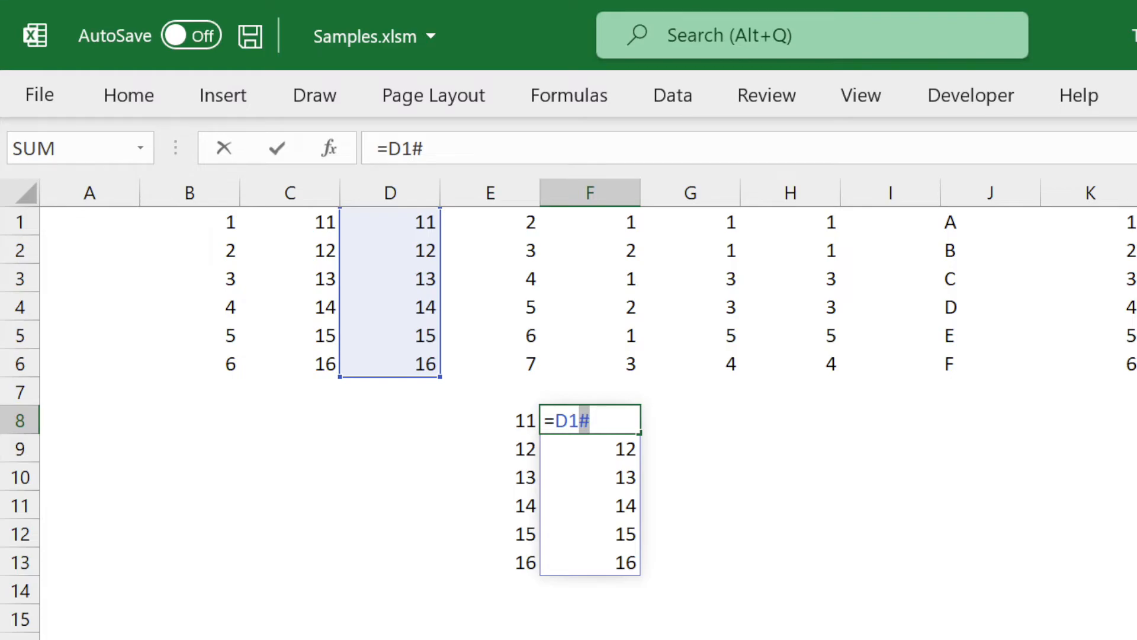
left_click(407, 218)
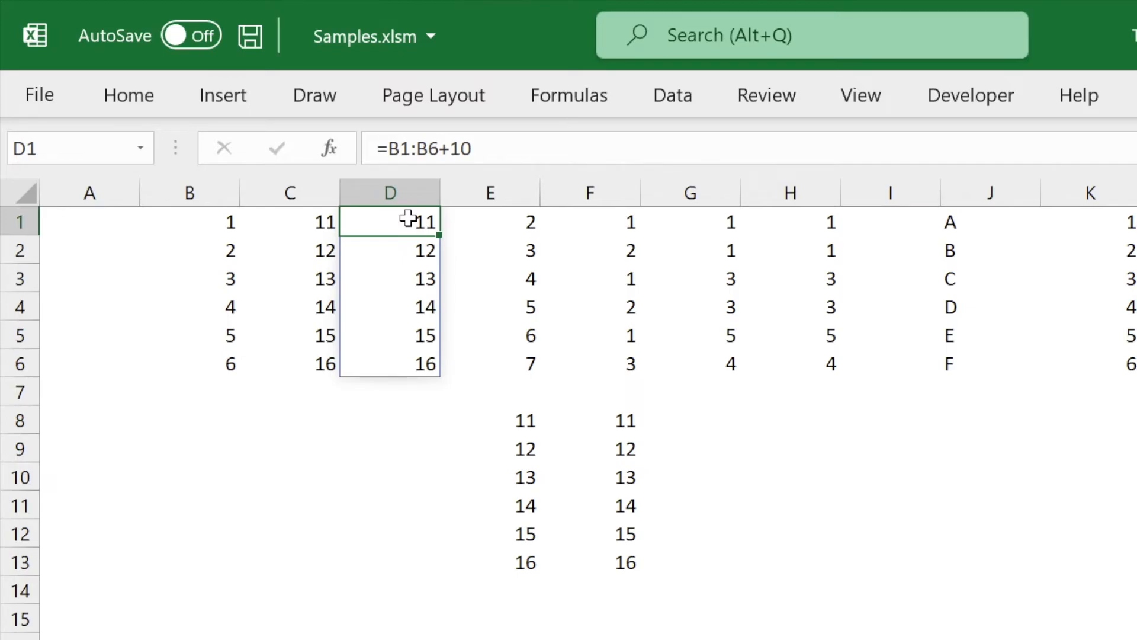
double_click(638, 419)
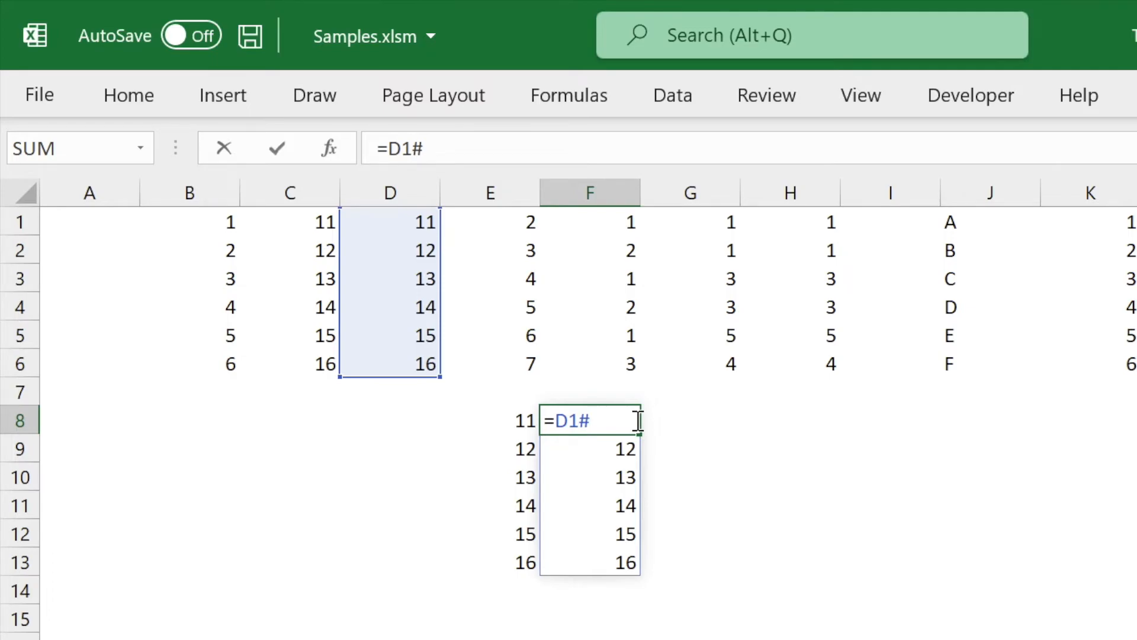
key("Tab")
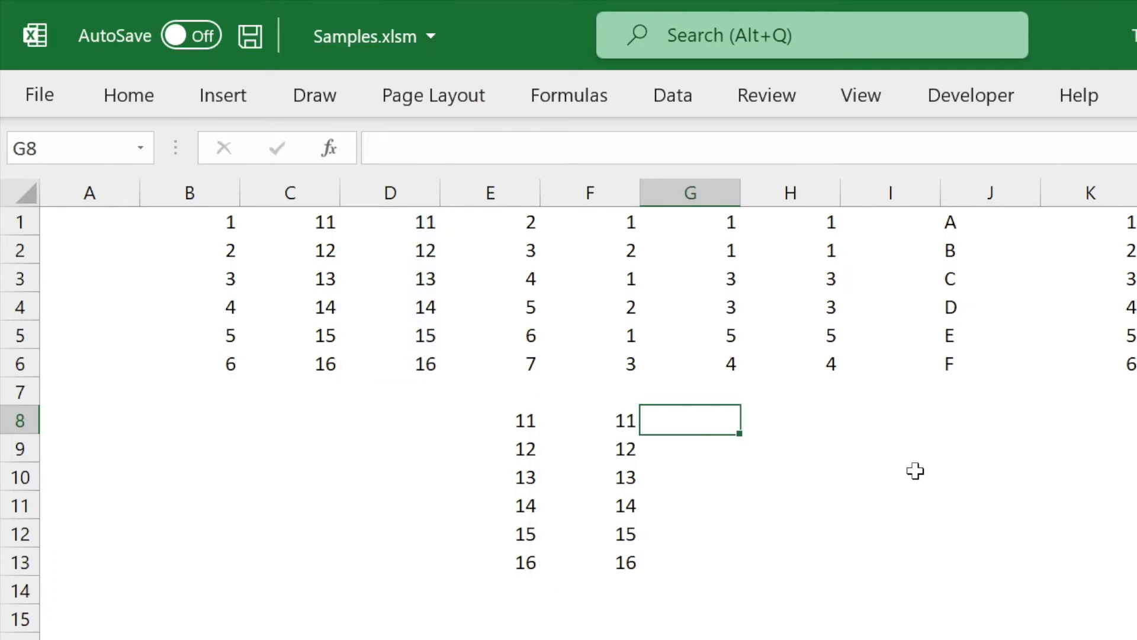
Enter the formula =C1# in cell G8, and compare it with the single-cell formula in C1
type("=C1#")
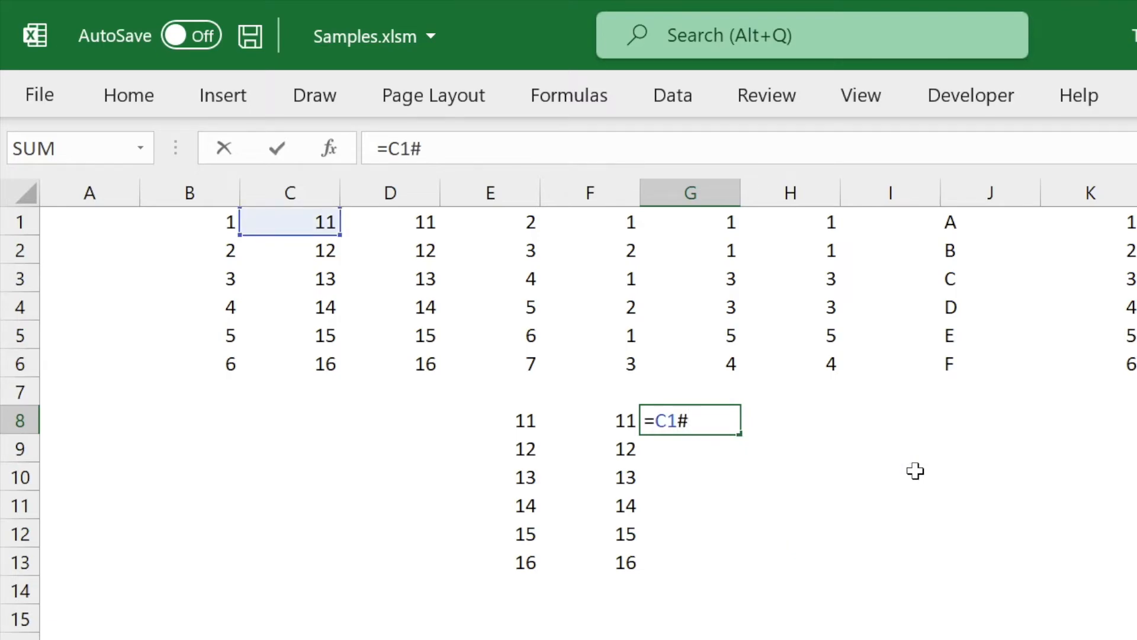
key("Return")
double_click(333, 222)
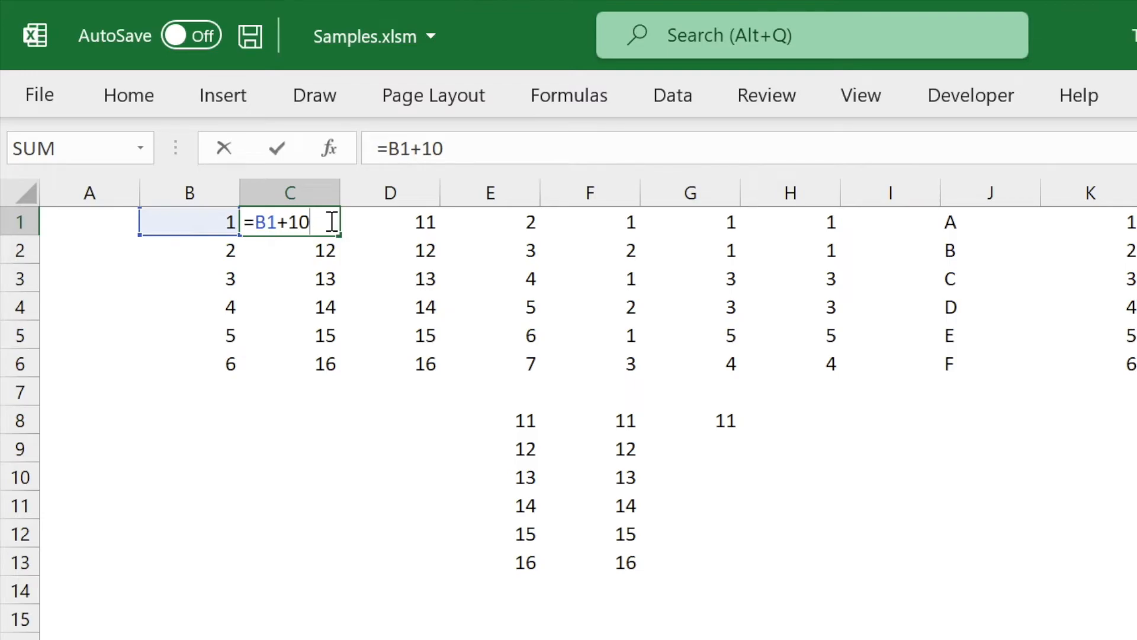
double_click(690, 420)
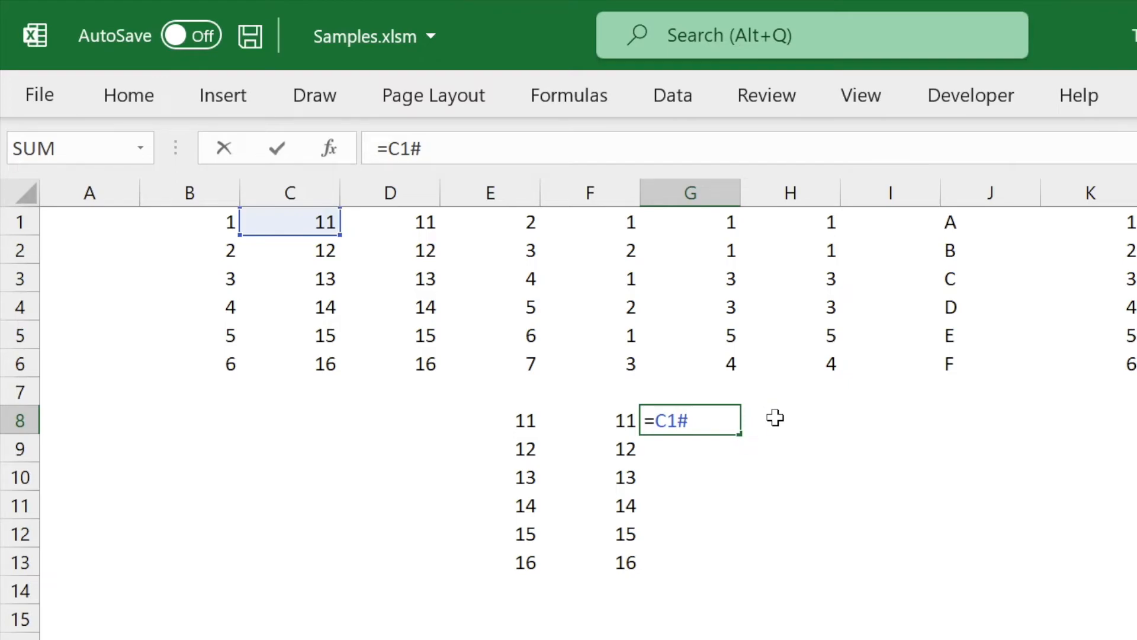
Enter the formula =D2# in cell G9 and inspect cell D2 that it refers to
key("Return")
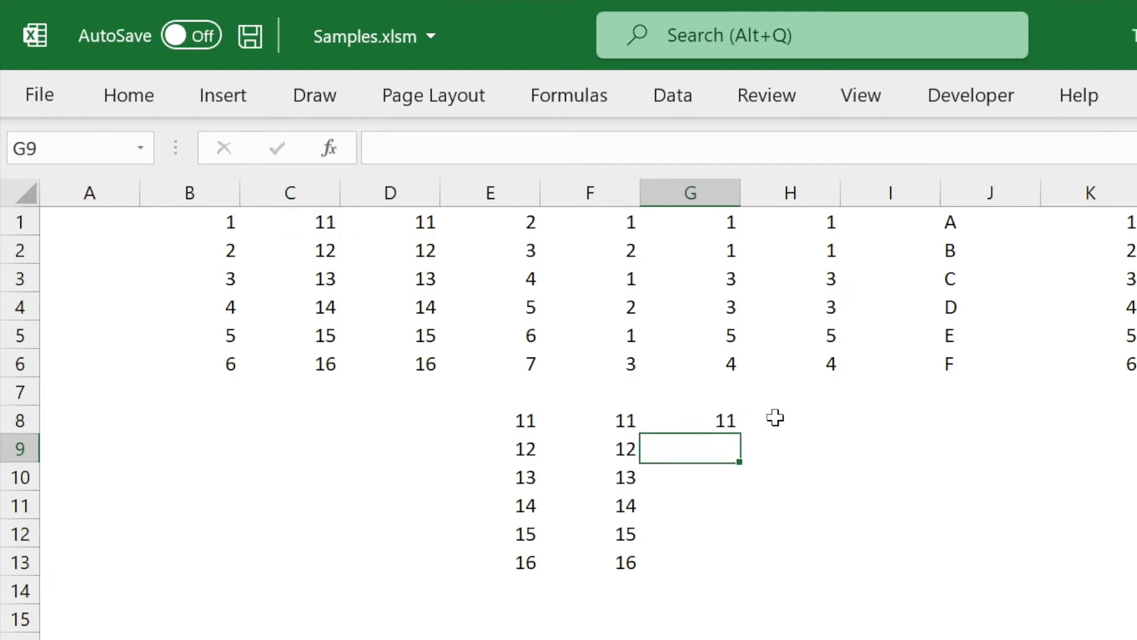
type("=D2#")
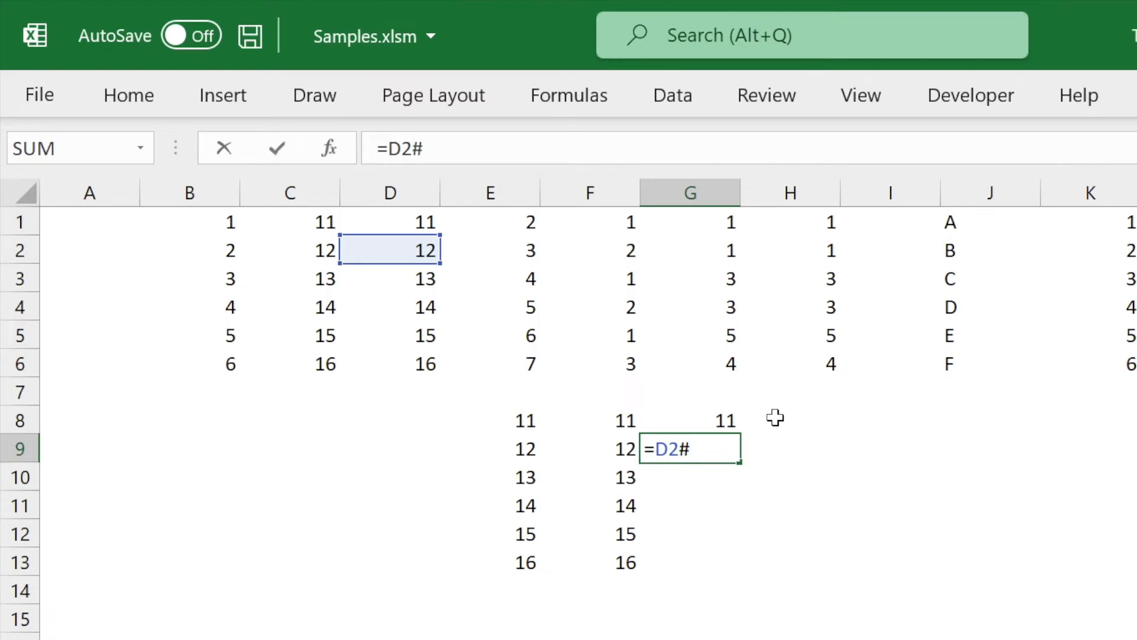
key("Return")
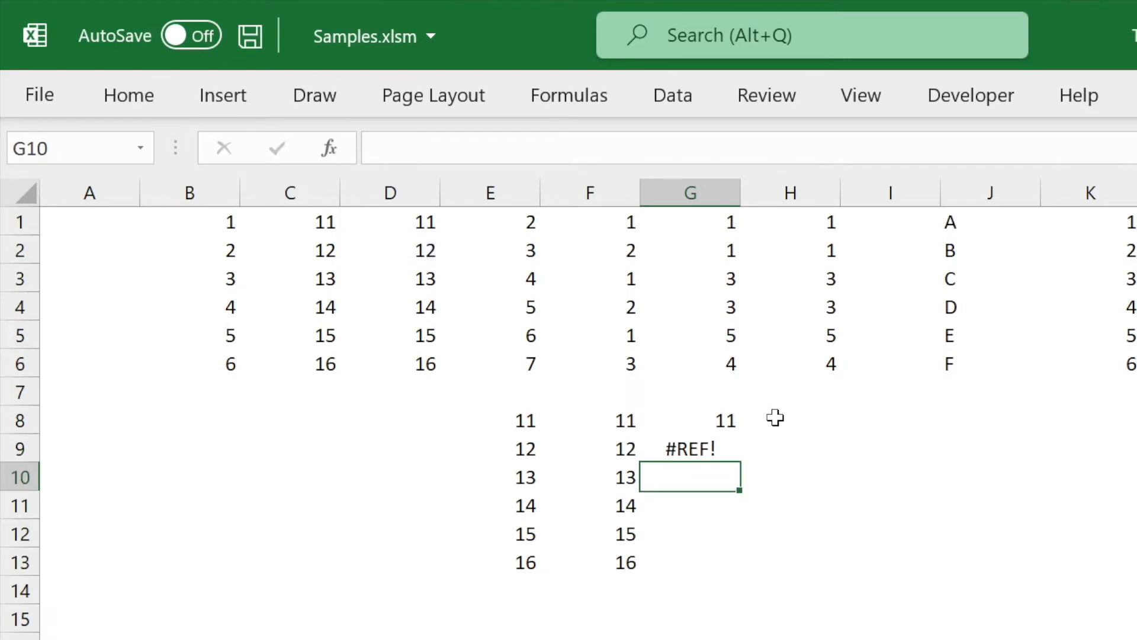
left_click(390, 250)
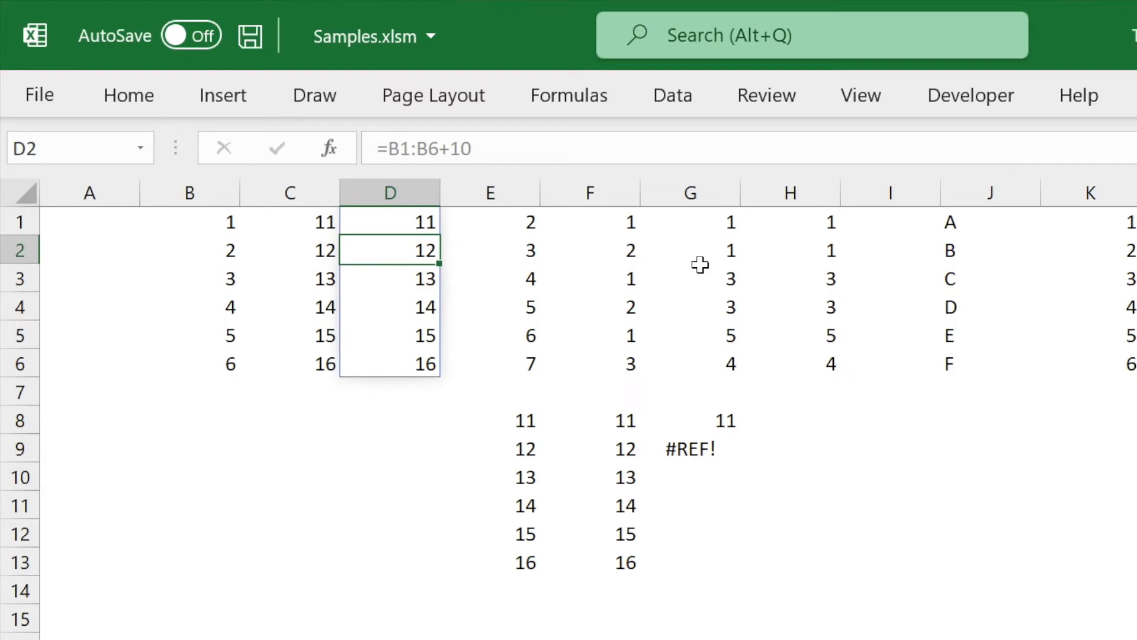
Enter the formula =D1# in cell H8 to reference the whole spilled range that starts at D1
left_click(791, 420)
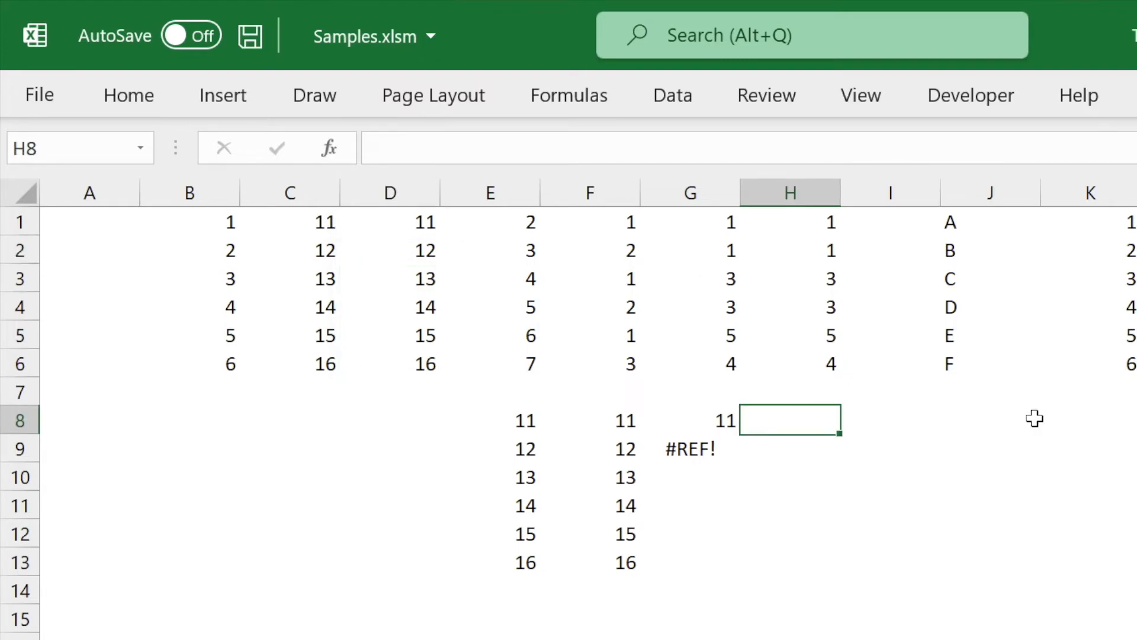
type("=D1#")
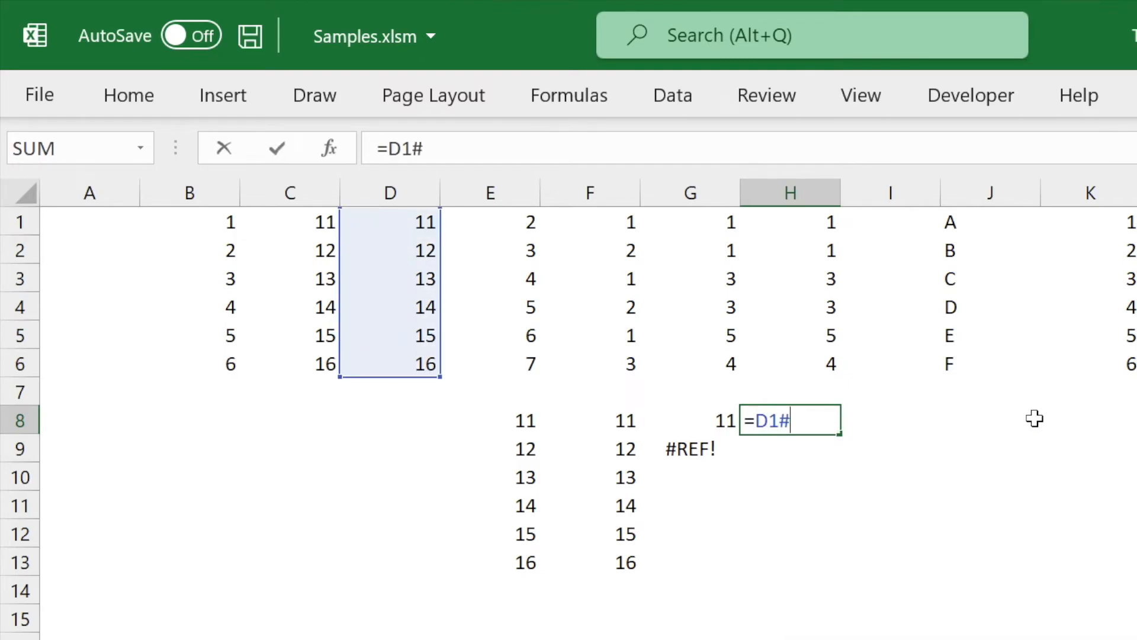
key("Return")
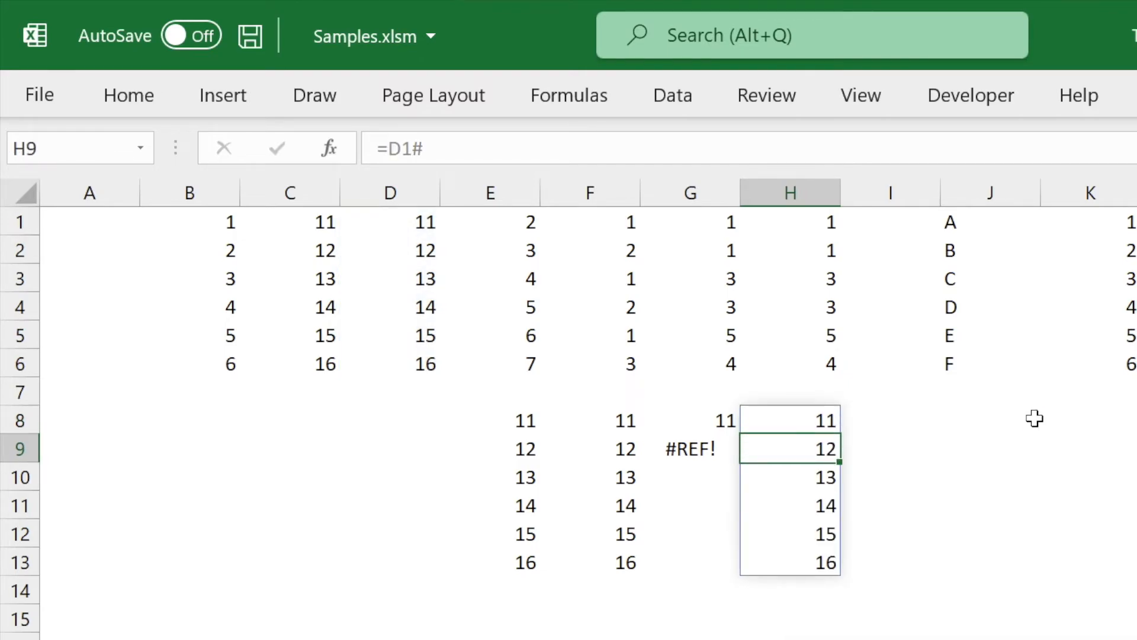
key("Up")
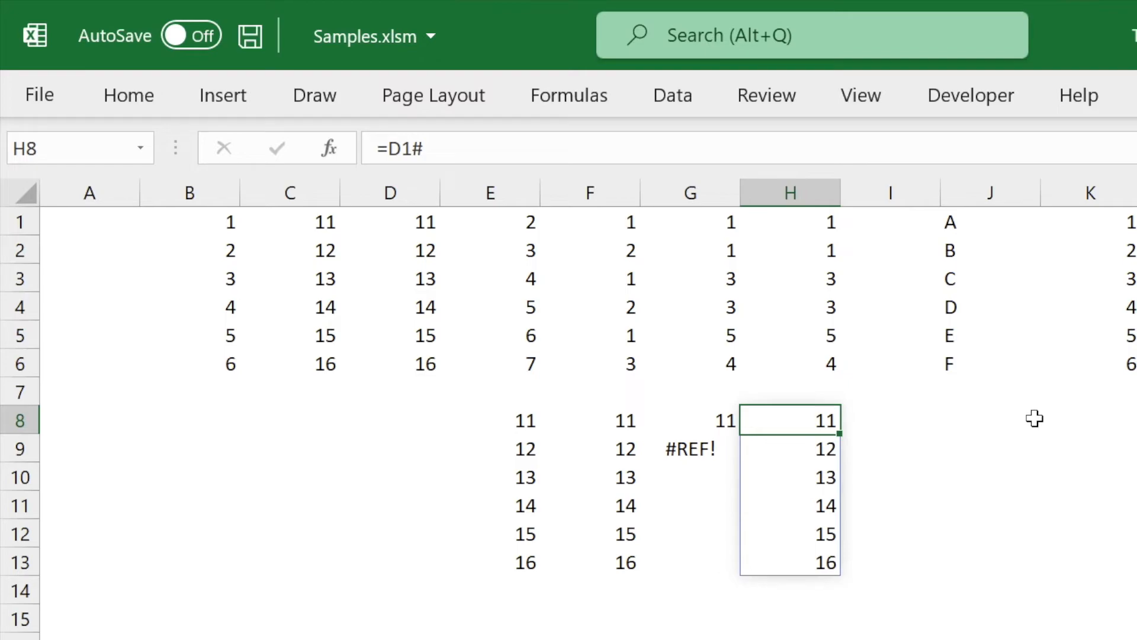
Enter the formula =H8#+100 in cell I8 to add 100 to the range spilled from H8
key("Right")
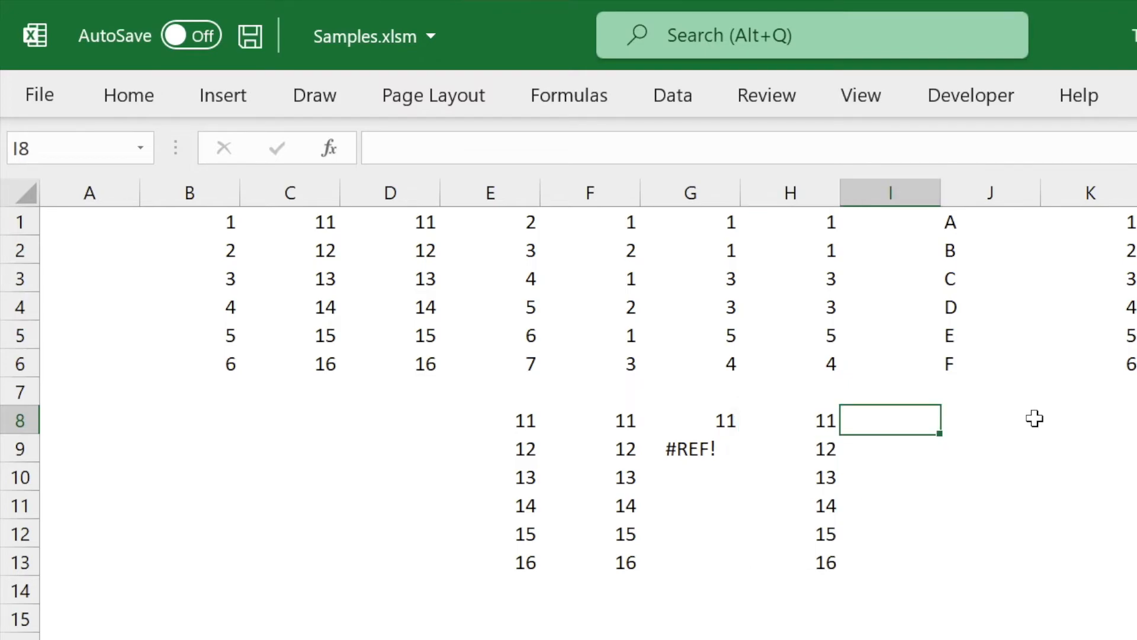
type("=H")
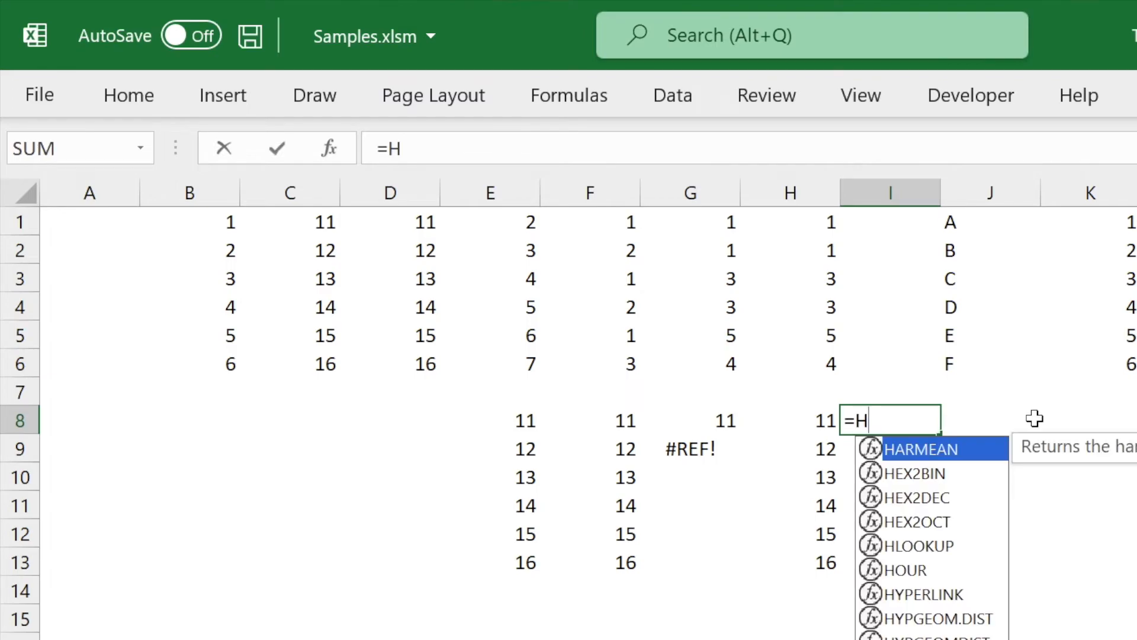
type("8#")
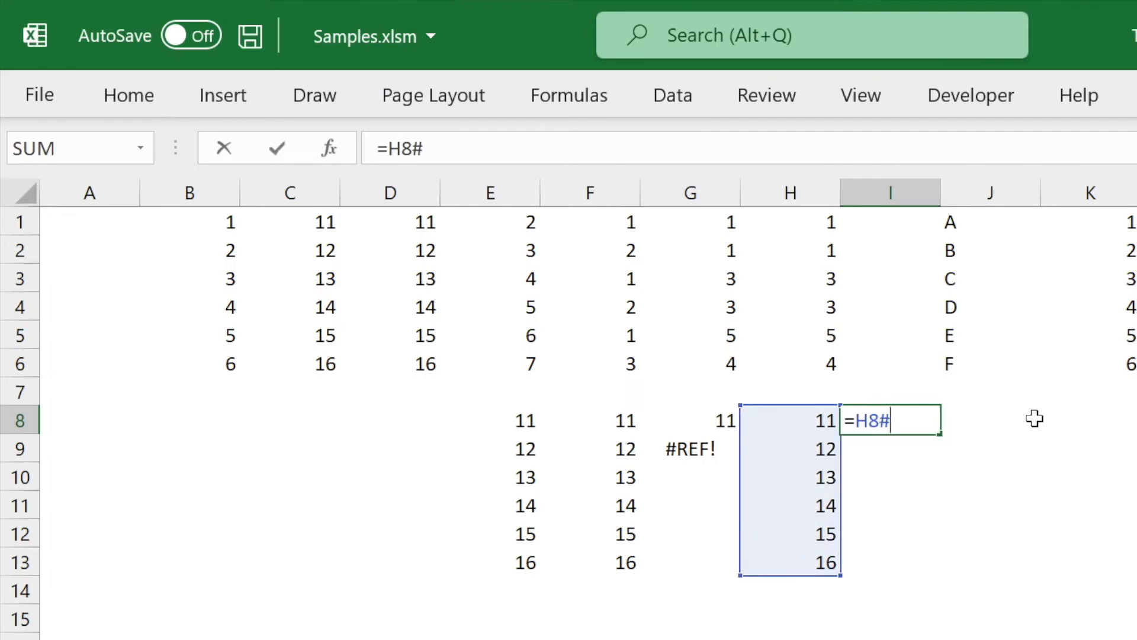
type("+100")
key("Return")
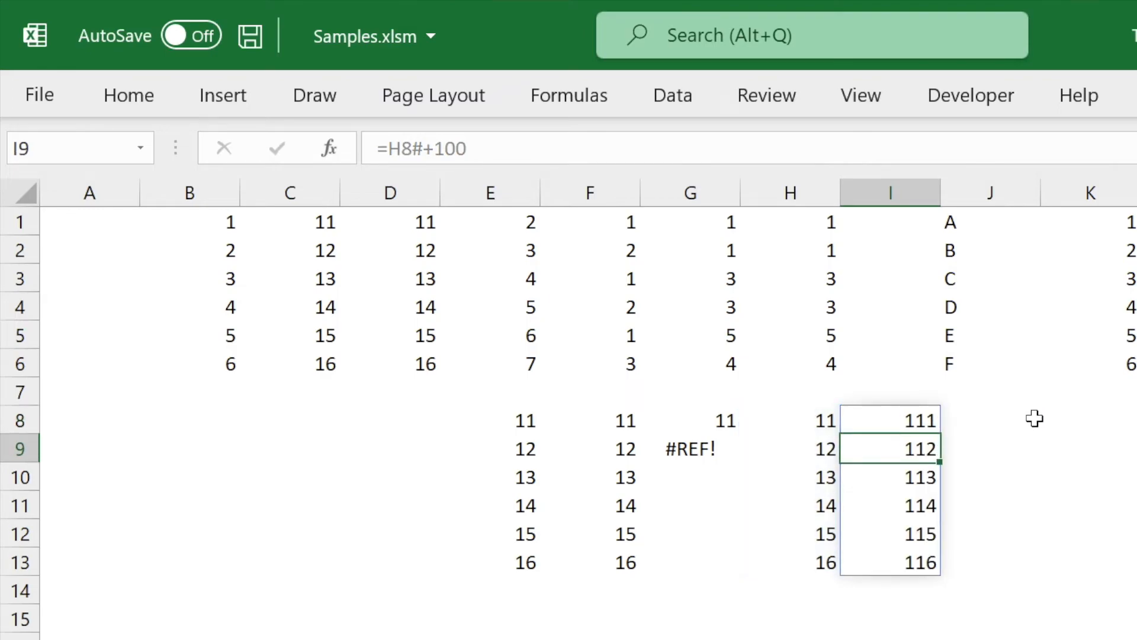
Enter the formula =I8#+200 in cell J8 to add 200 to the range spilled from I8
left_click(1035, 418)
type("=I8")
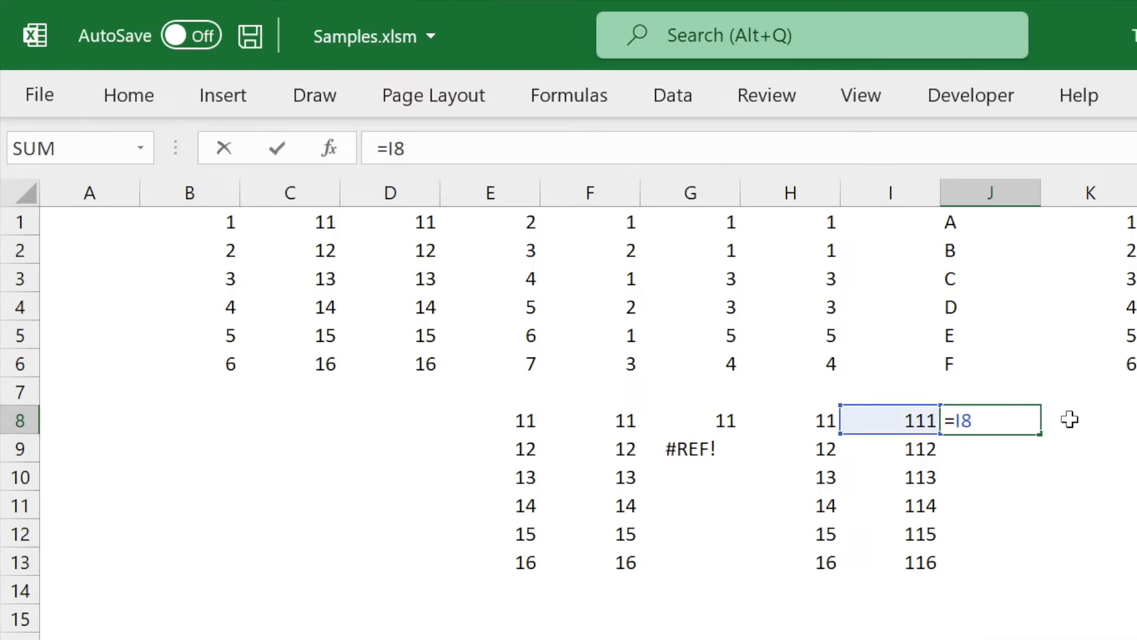
type("#+200")
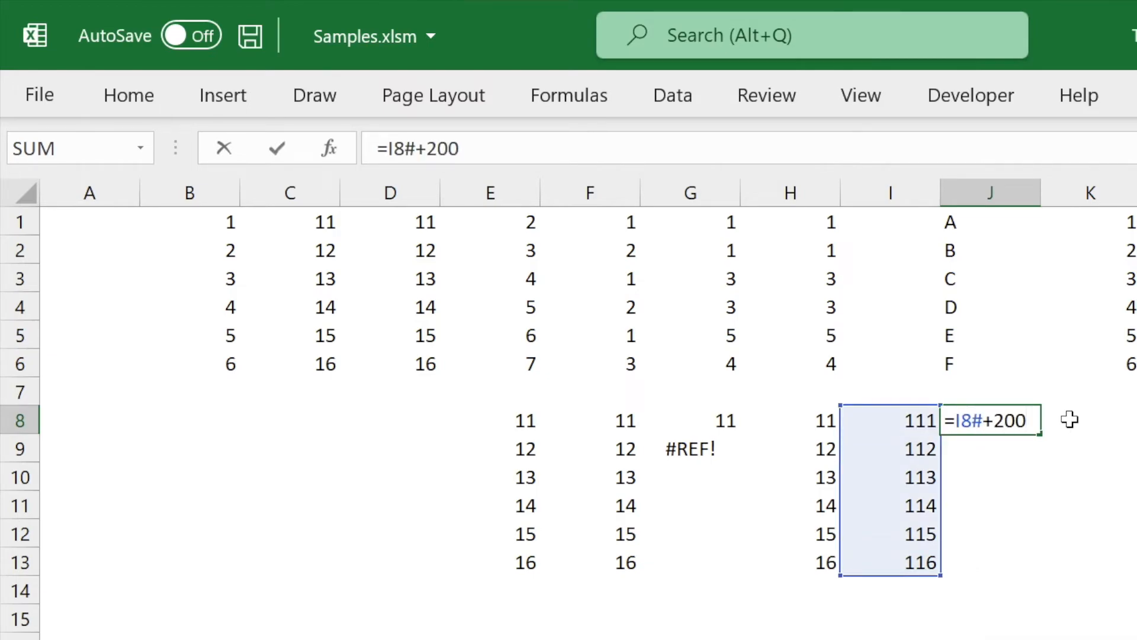
key("Return")
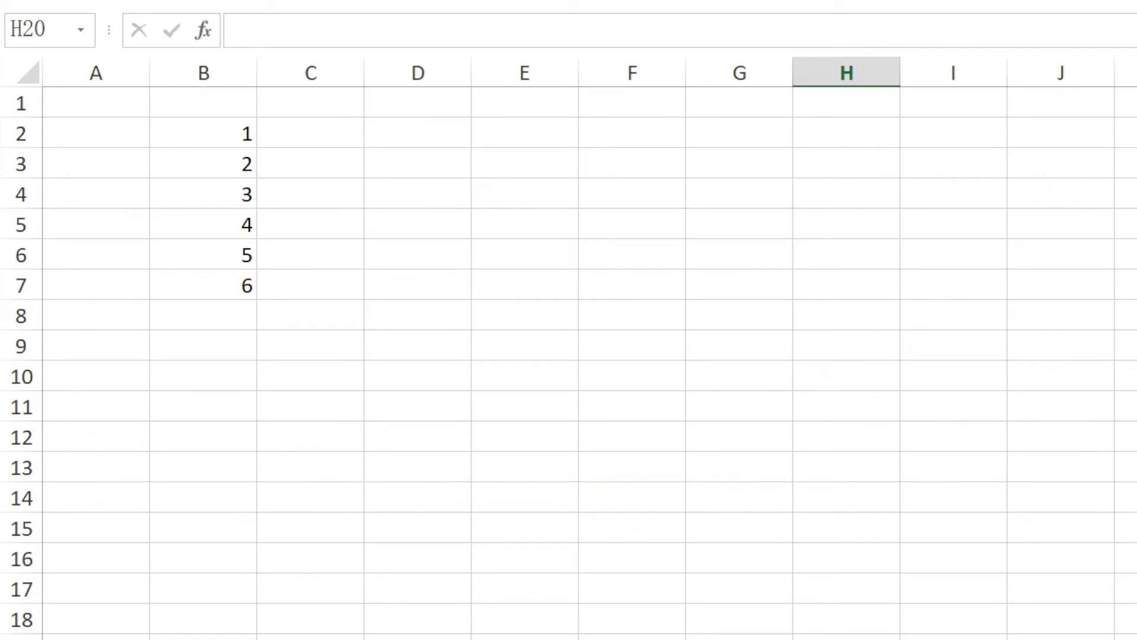
In the worksheet with the numbers in B2:B7, enter the formula =B2:B7+10 in cell C2 as an ordinary formula
left_click(310, 132)
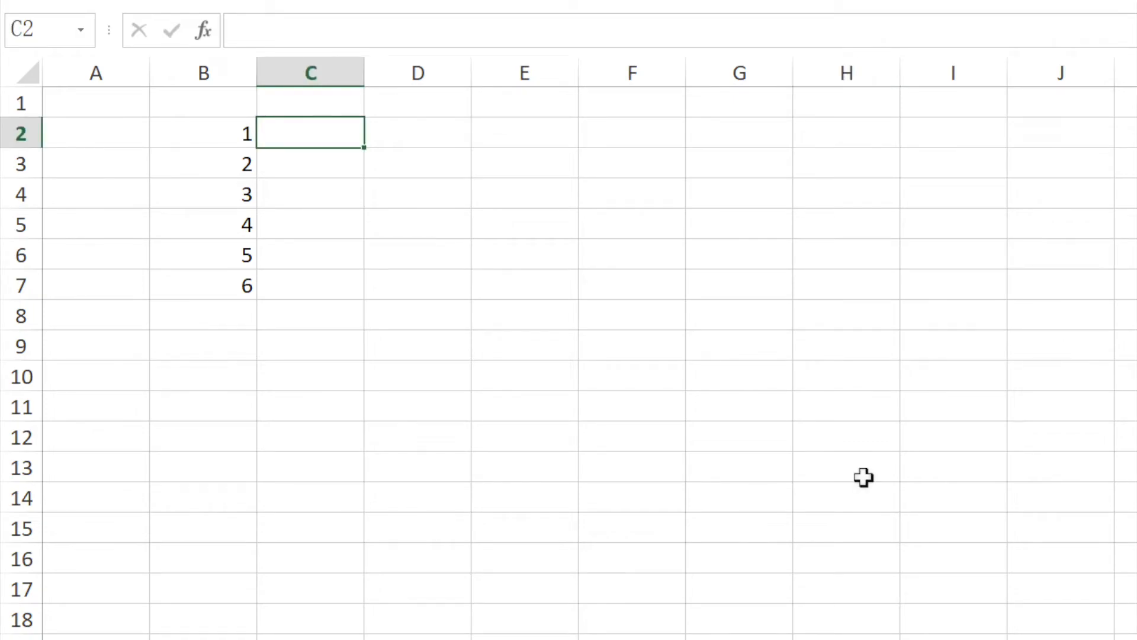
type("=B2:B7+1")
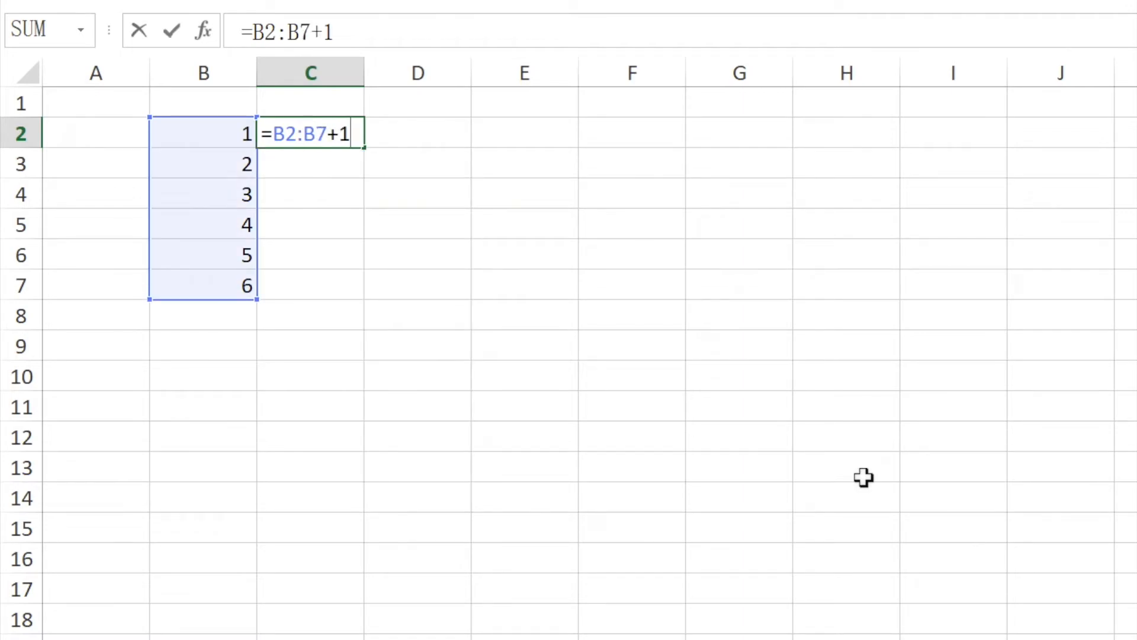
type("0")
key("Return")
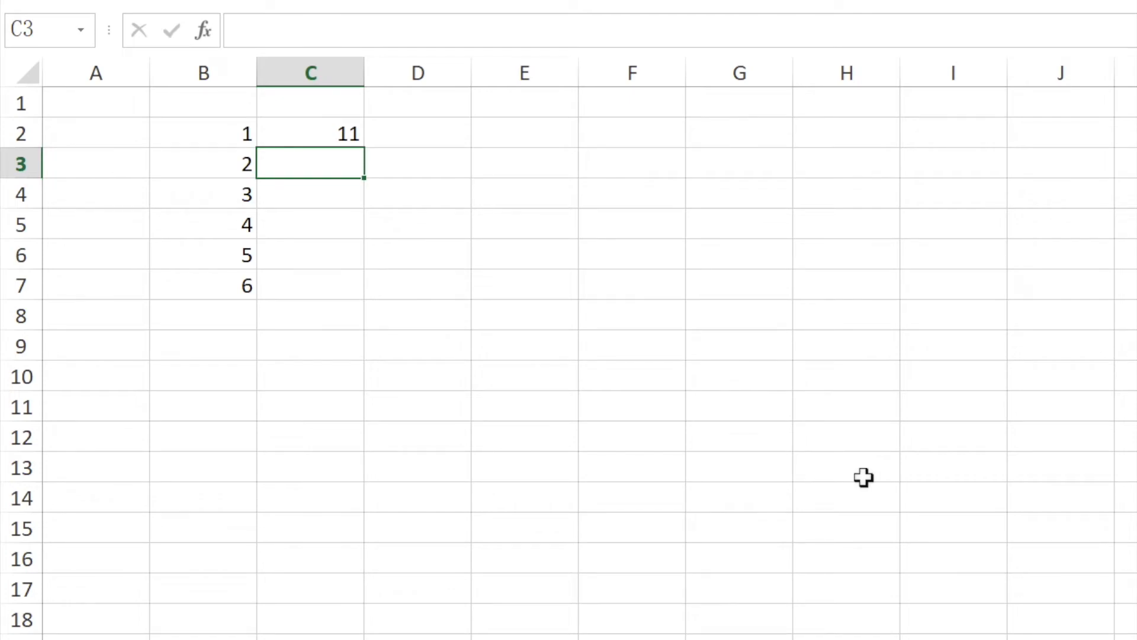
key("Up")
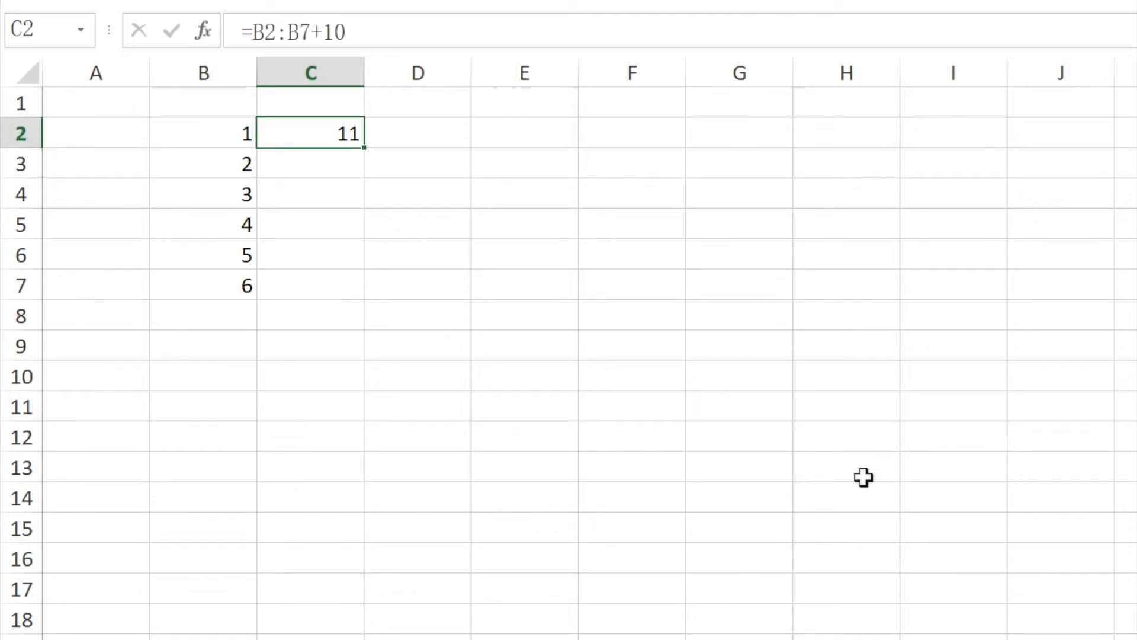
Enter the same ordinary formula =B2:B7+10 in cell D3, one row below the start of the source range
key("Right")
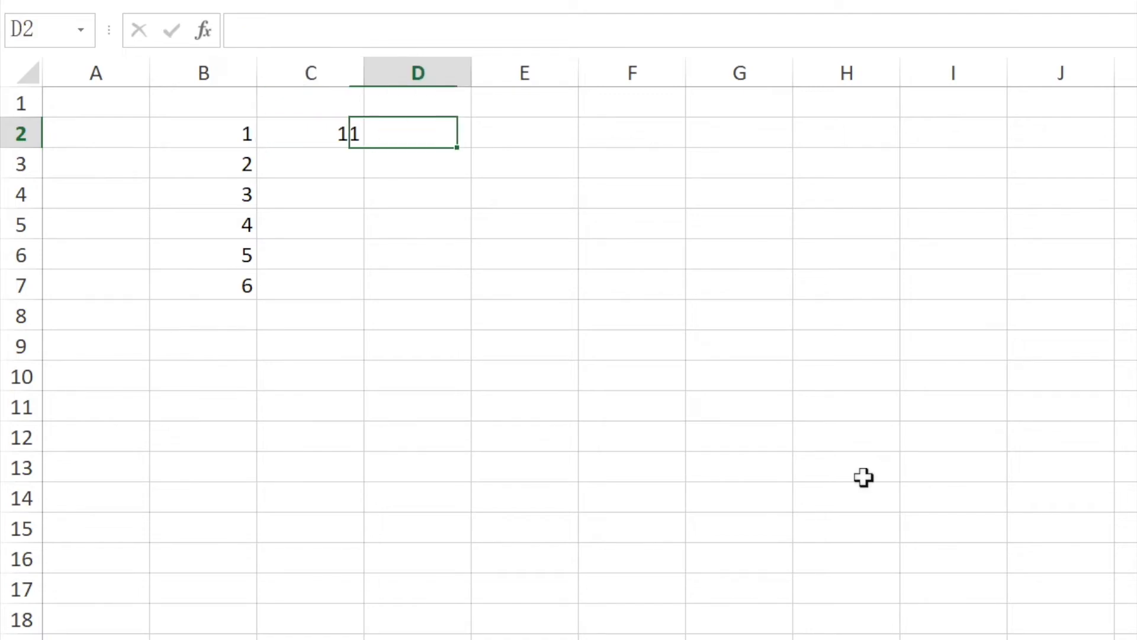
key("Down")
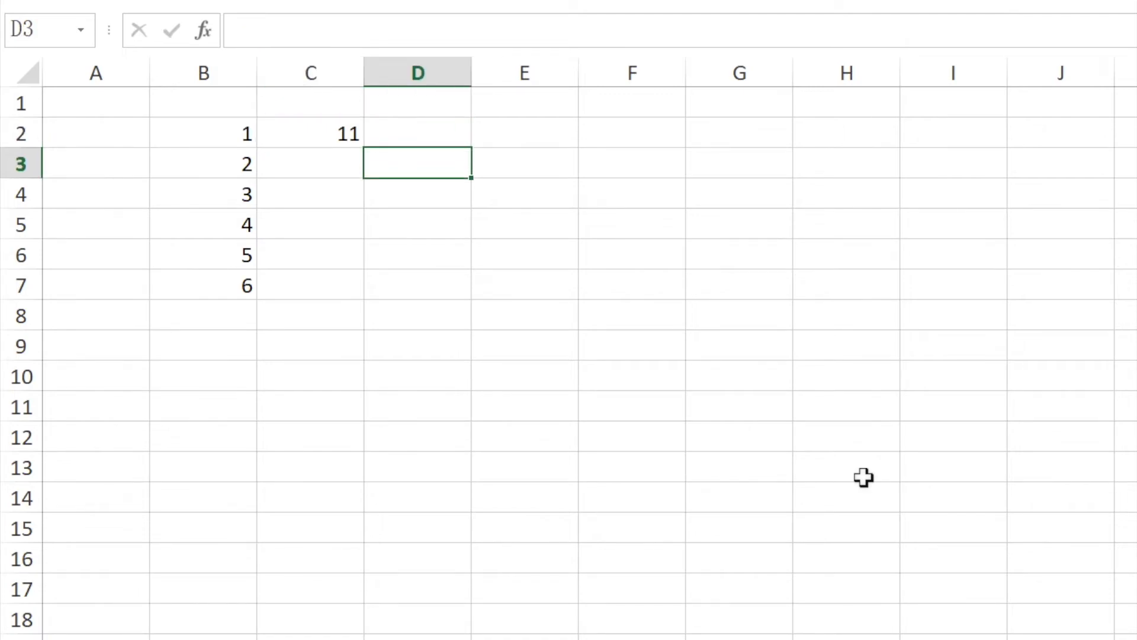
type("=")
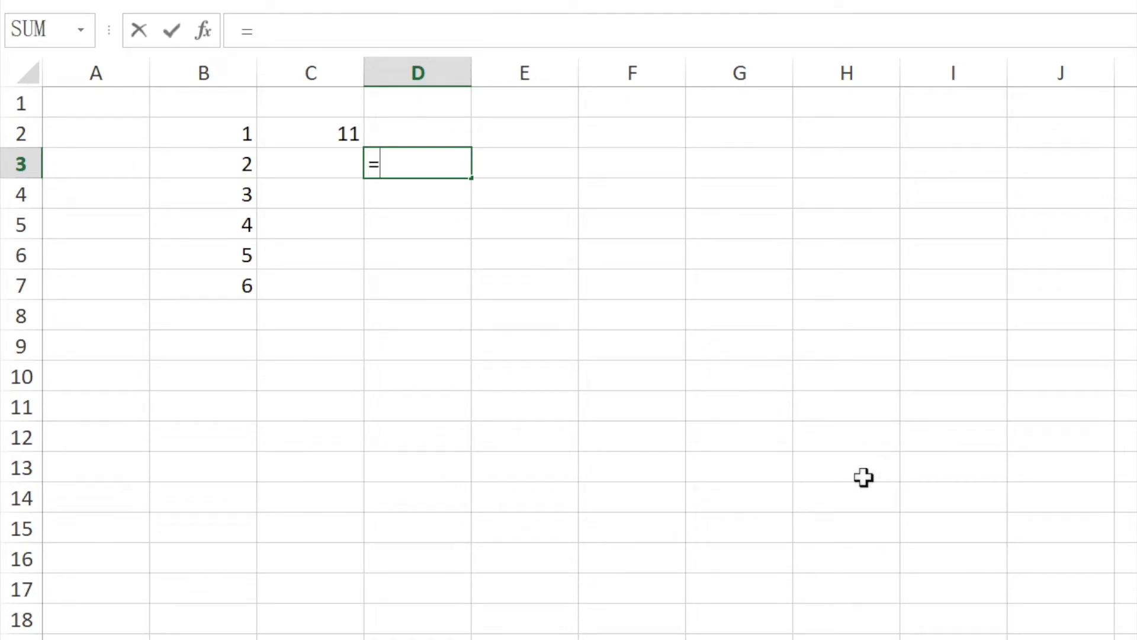
type("B2:B7+10")
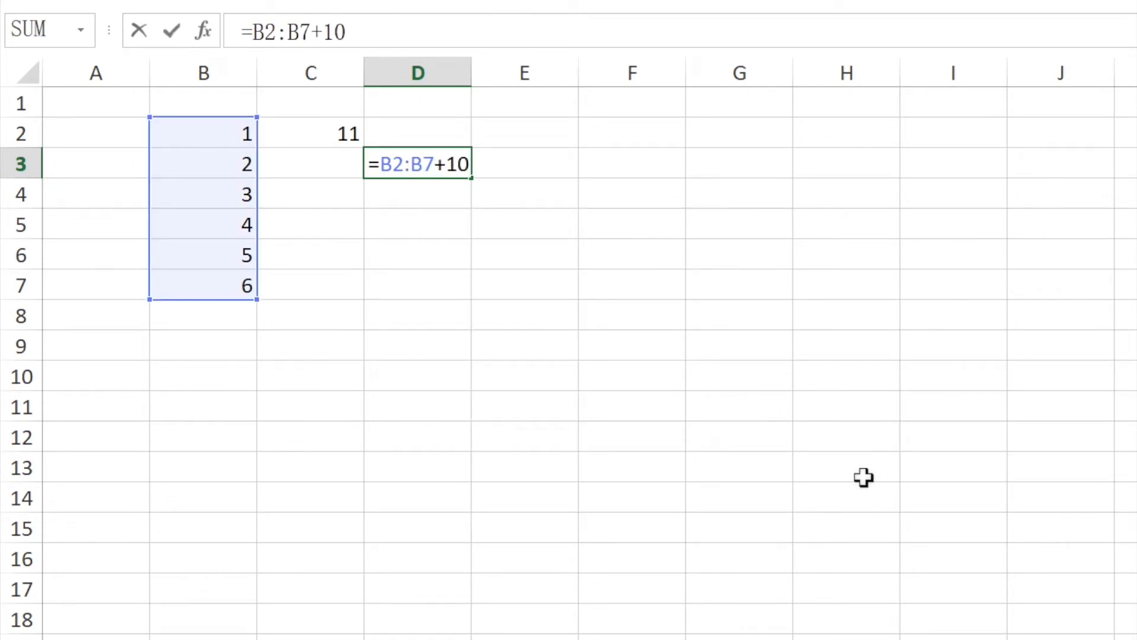
key("Return")
key("Up")
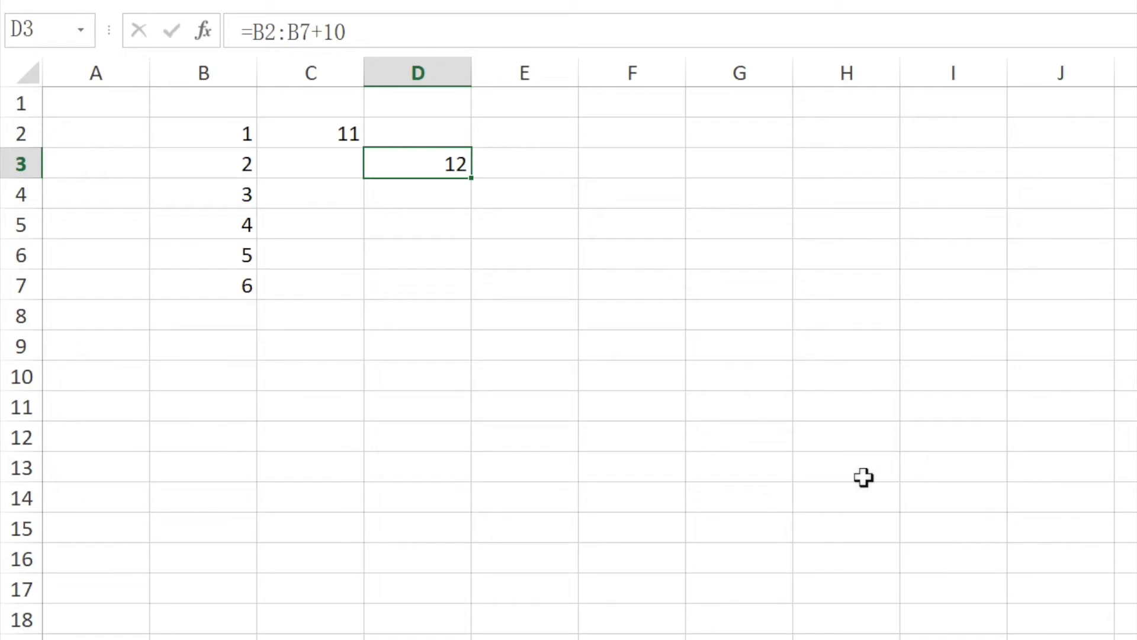
Enter the ordinary formula =B2:B7+10 in cell E1, outside the rows of the source range
key("Right")
key("Up")
key("Up")
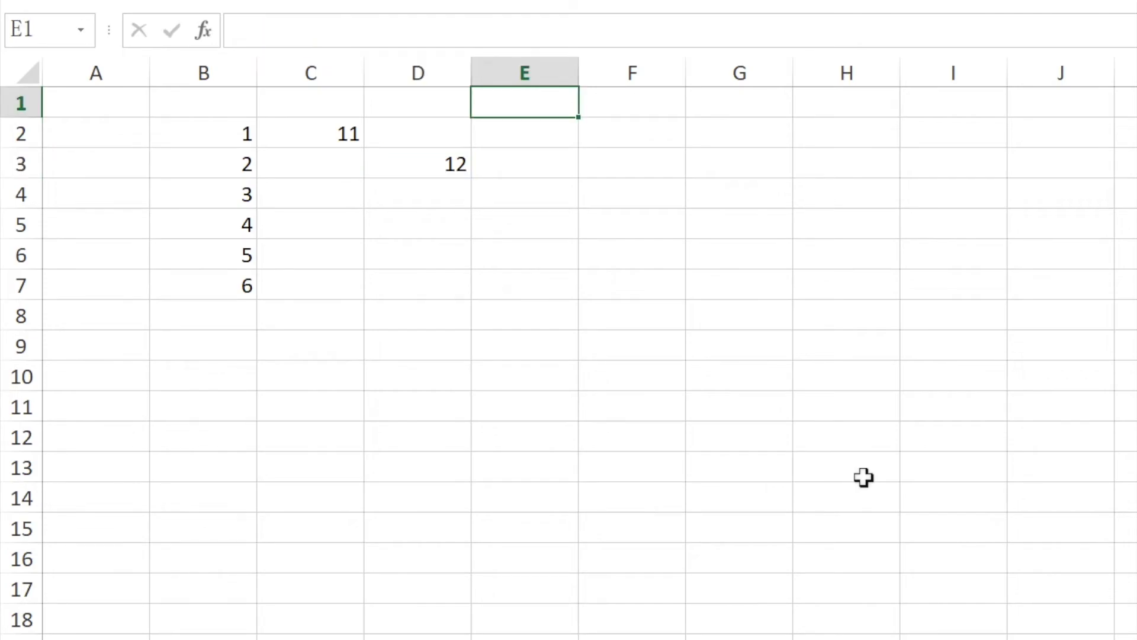
type("=B2:B")
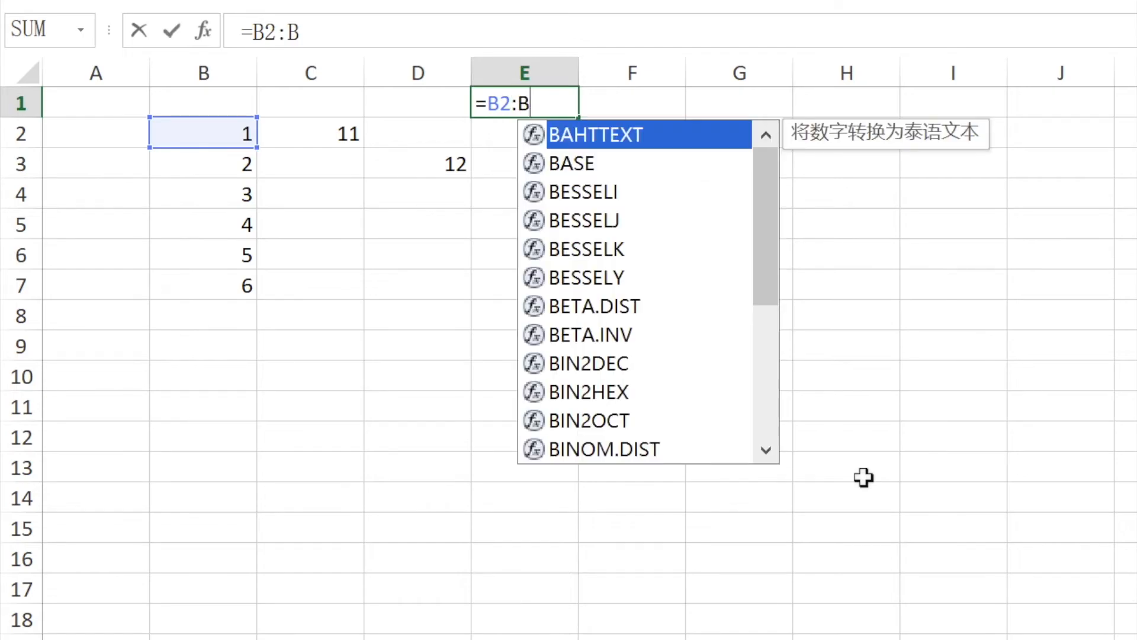
type("7+10")
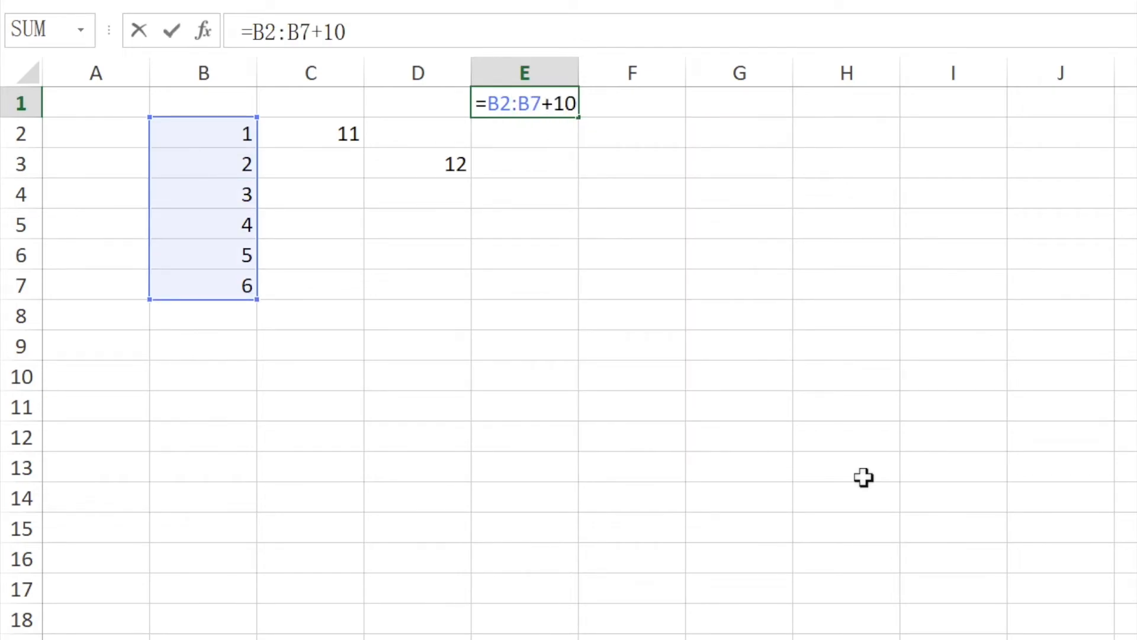
key("Return")
key("Up")
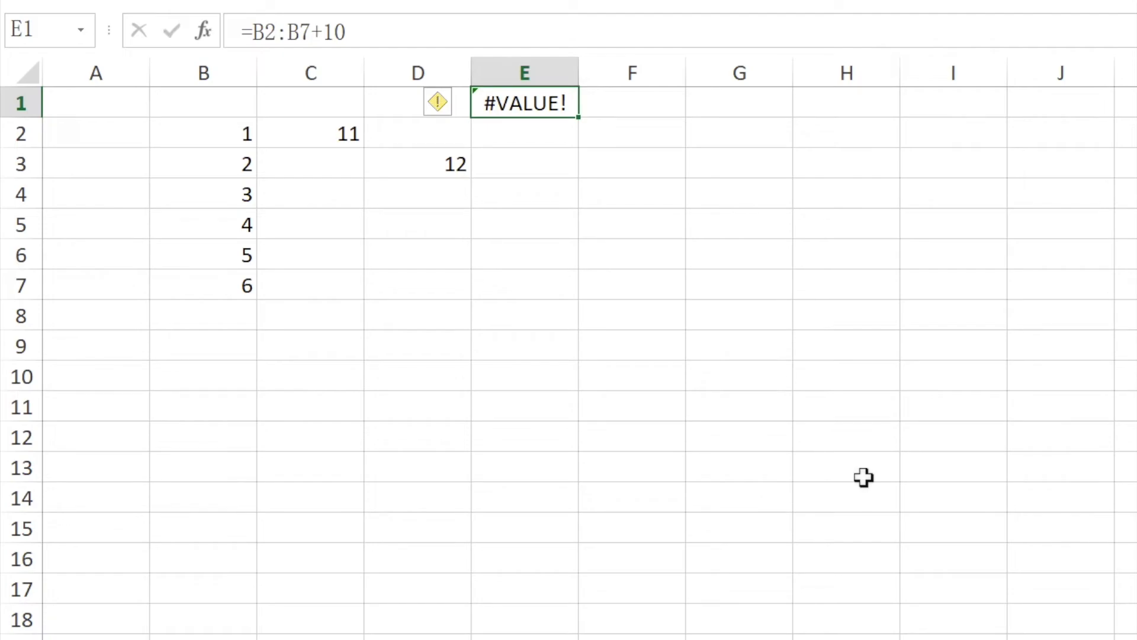
Enter =B2:B7+10 as a legacy array formula across the range G2:G7
key("Right")
key("Right")
key("Down")
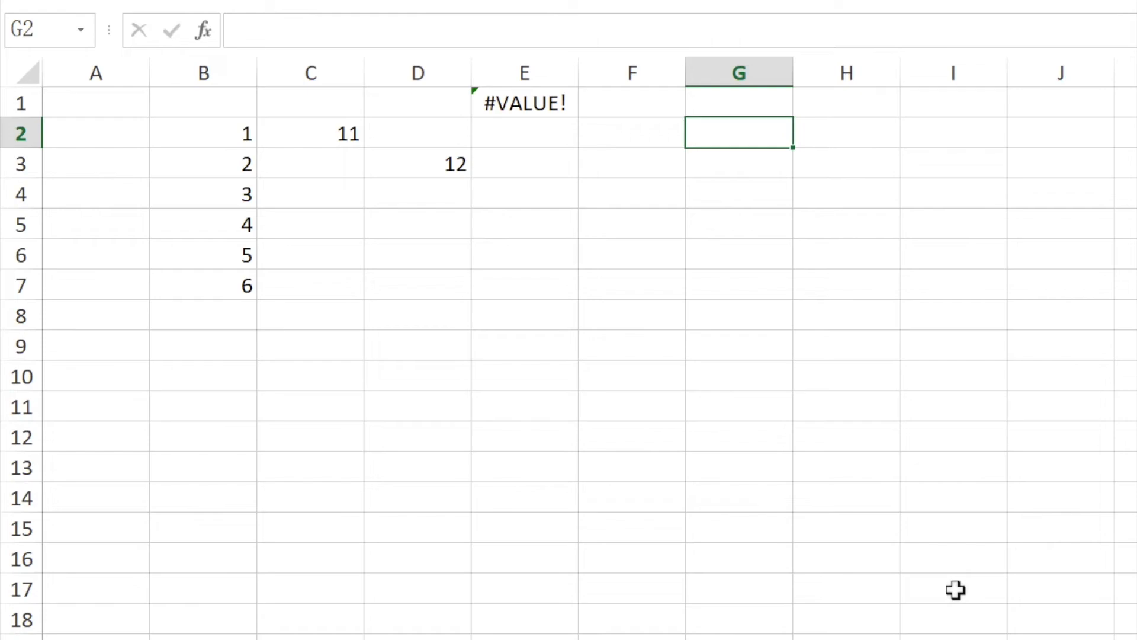
key("shift+Down")
key("shift+Down")
key("shift+Down")
key("shift+Down")
key("shift+Down")
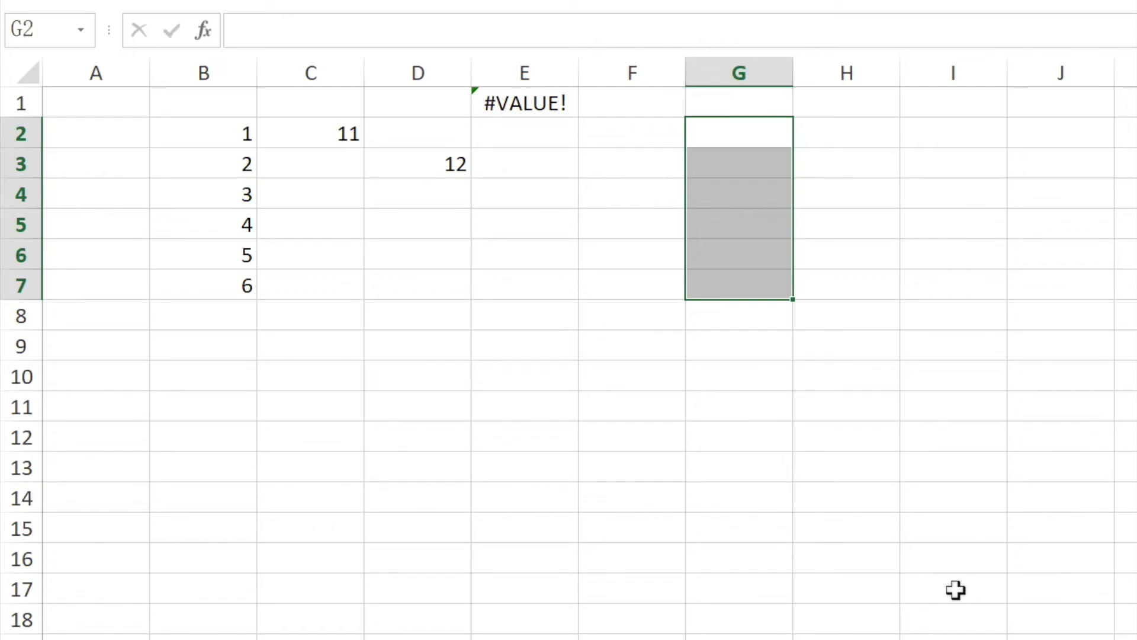
type("=B")
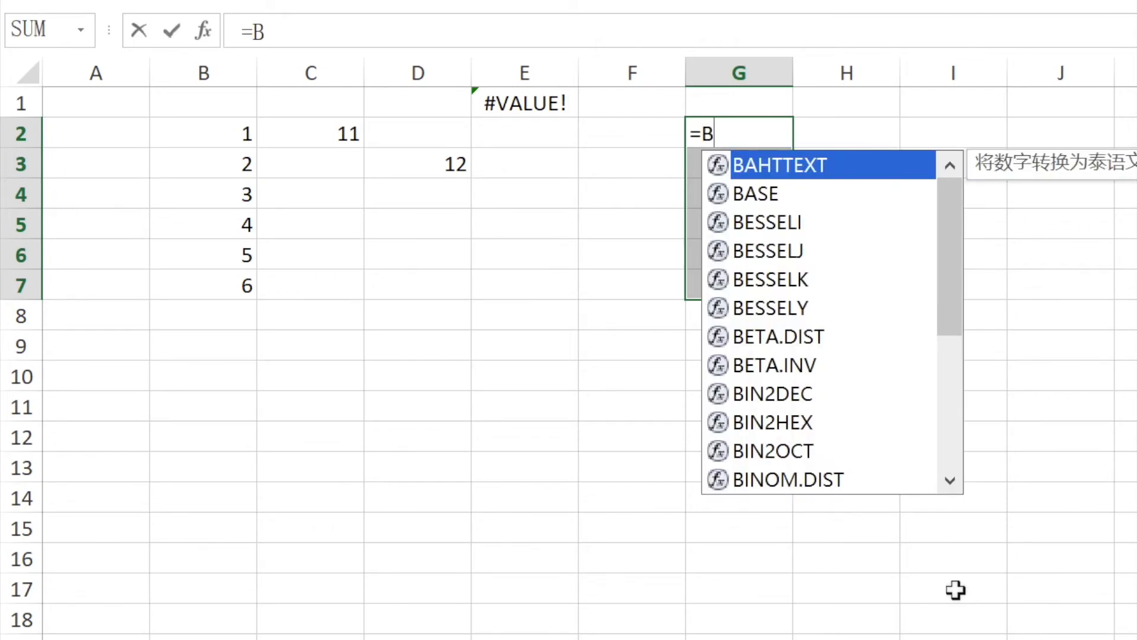
type("2:B7+10")
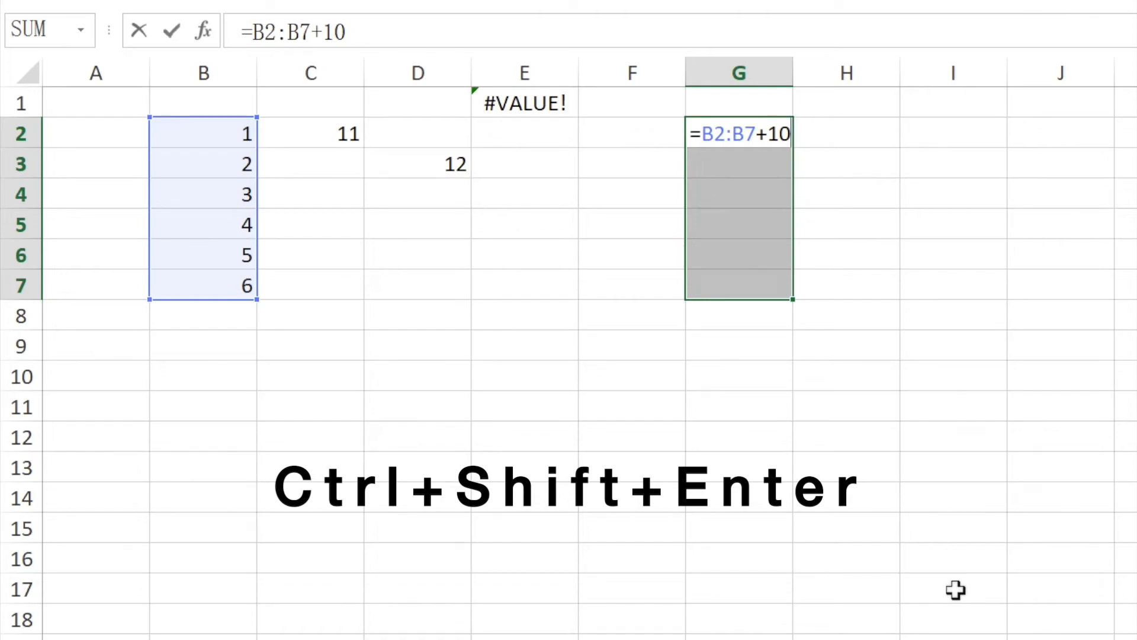
key("ctrl+shift+Return")
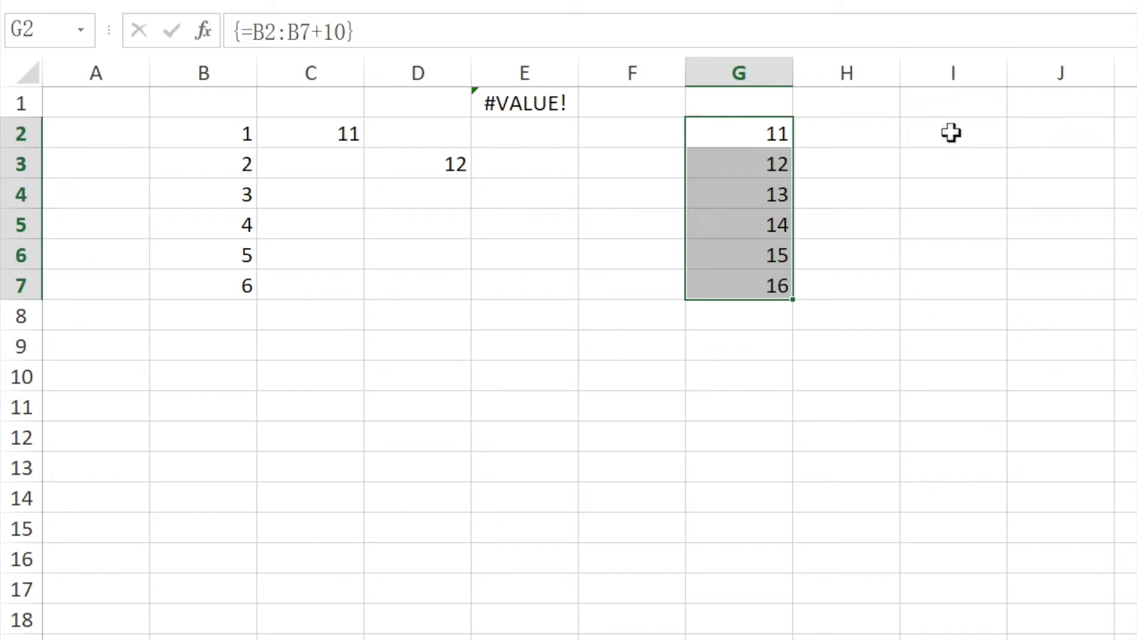
Enter =B2:B7+G2:G7 as a legacy array formula across the range I2:I7
left_click_drag(952, 134, 954, 287)
type("=B2:B")
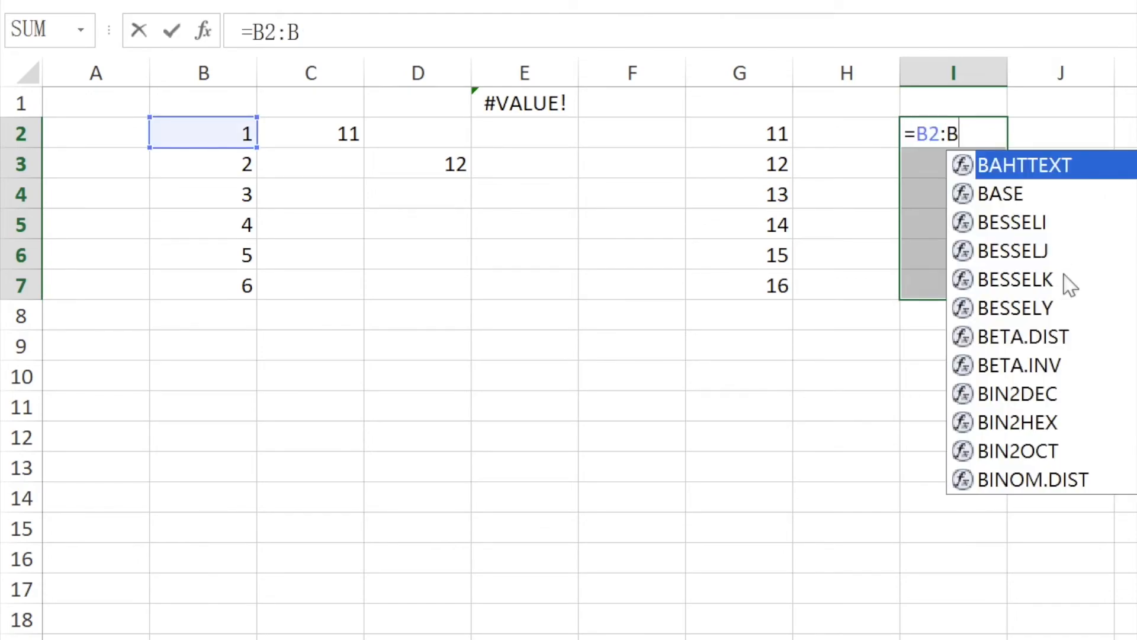
type("7+G2:G7")
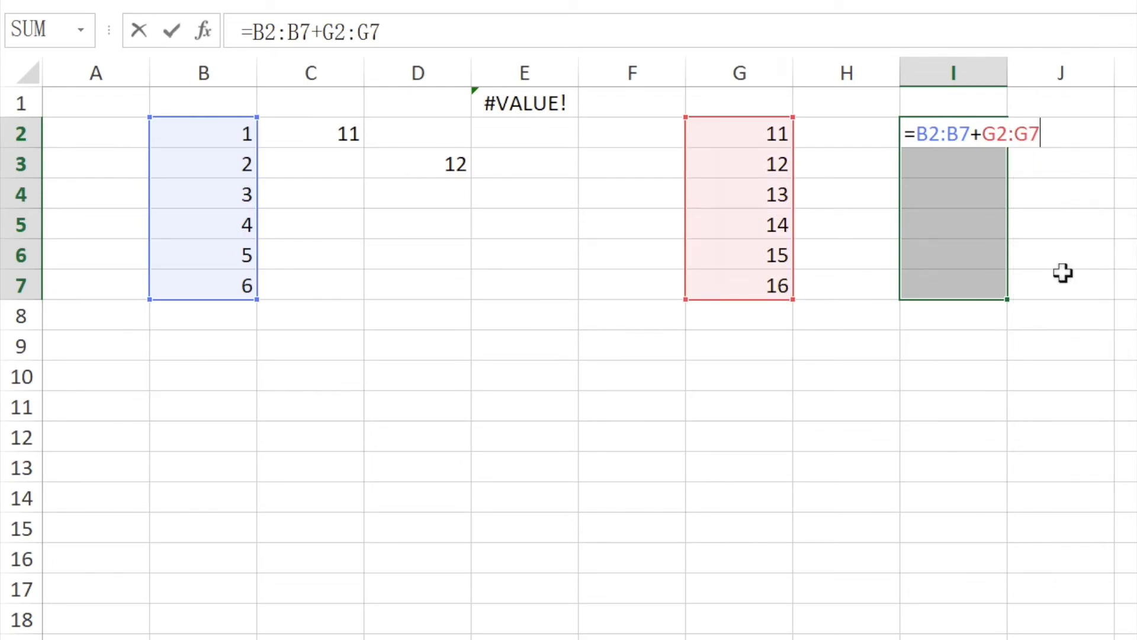
key("ctrl+shift+Return")
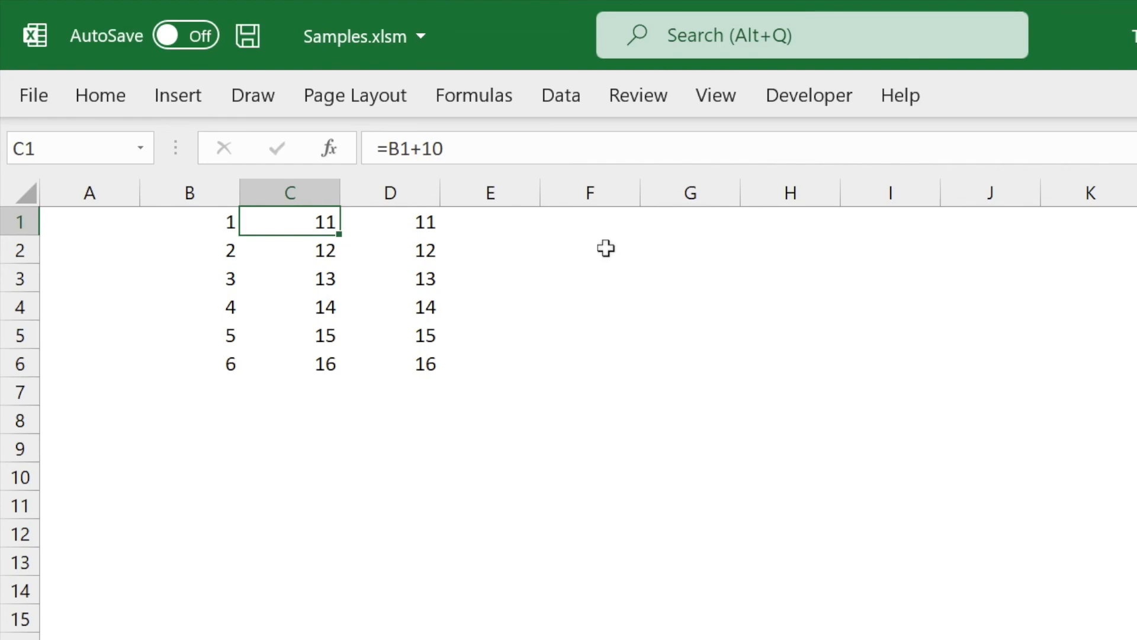
In Samples.xlsm, compare the single-cell reference in C1's formula with the range reference in D1's dynamic array formula
key("F2")
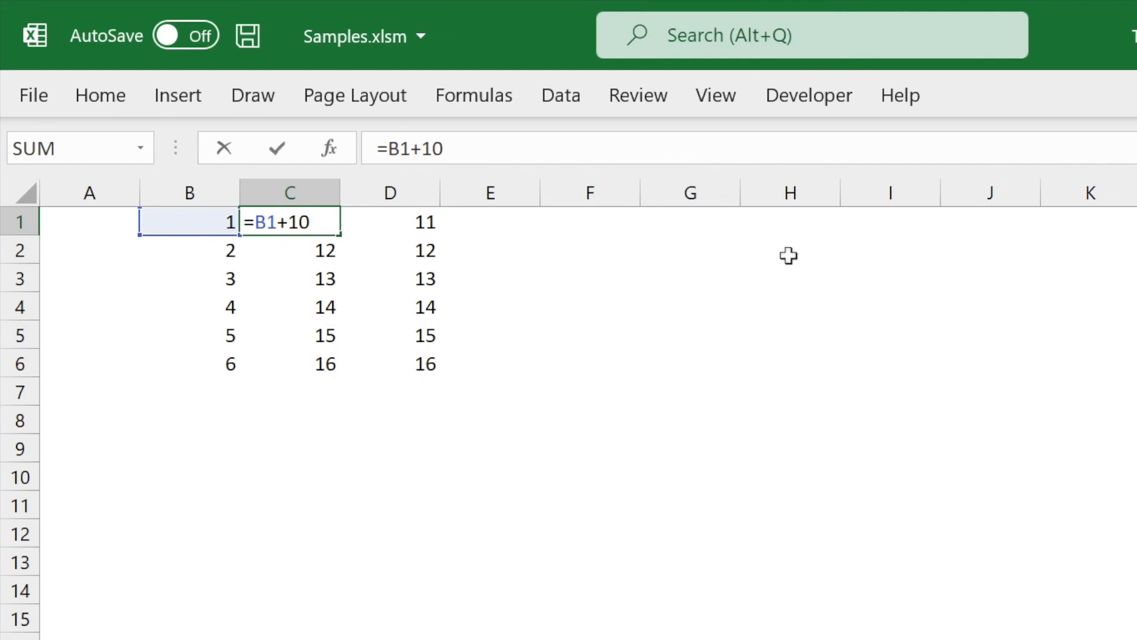
key("Return")
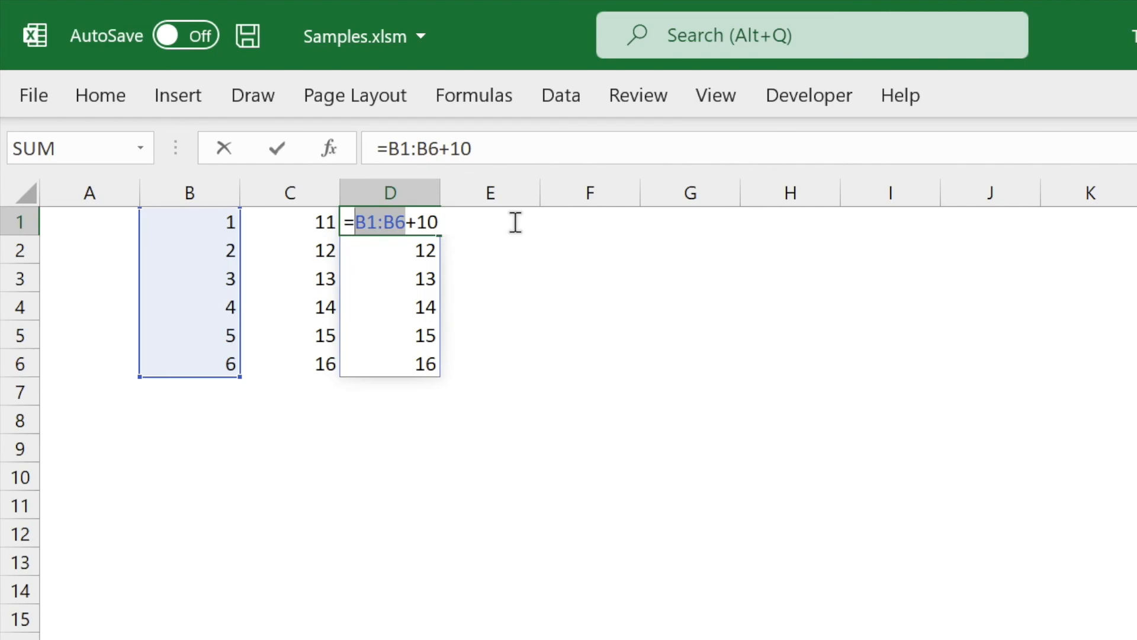
key("Return")
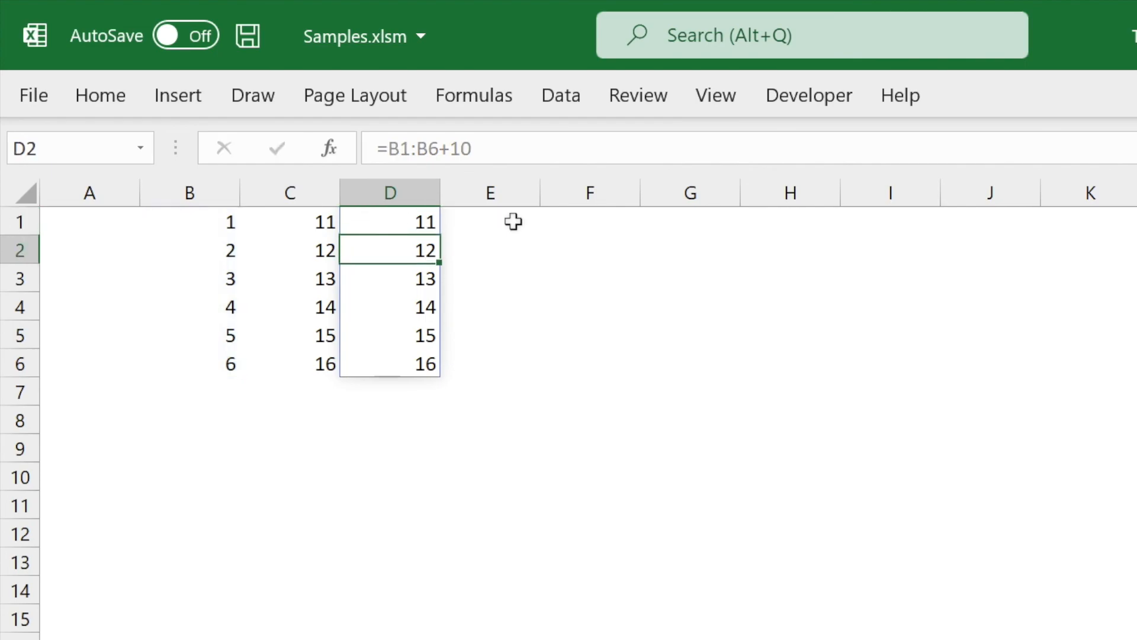